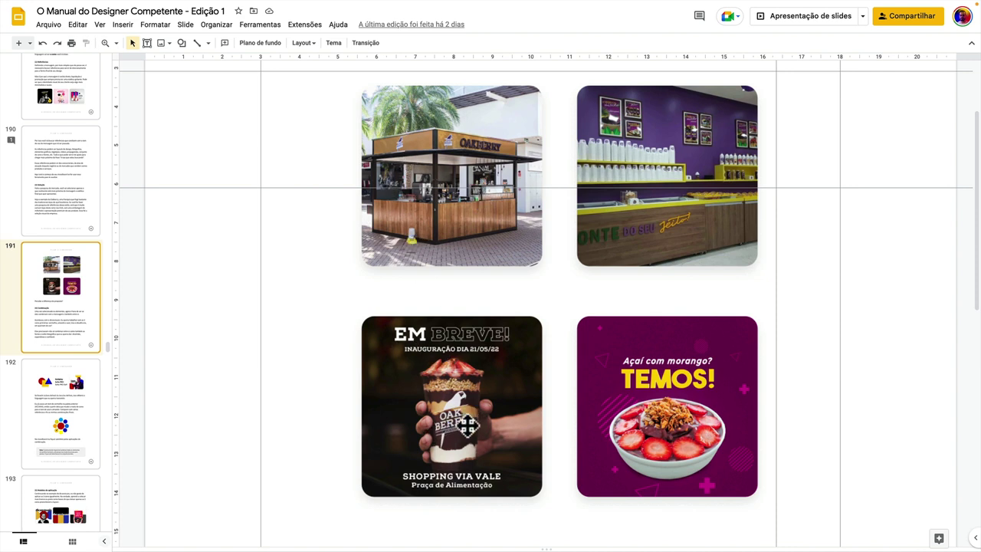
{"action": "scroll", "coordinate": [468, 426], "scroll_direction": "down", "scroll_amount": 1}
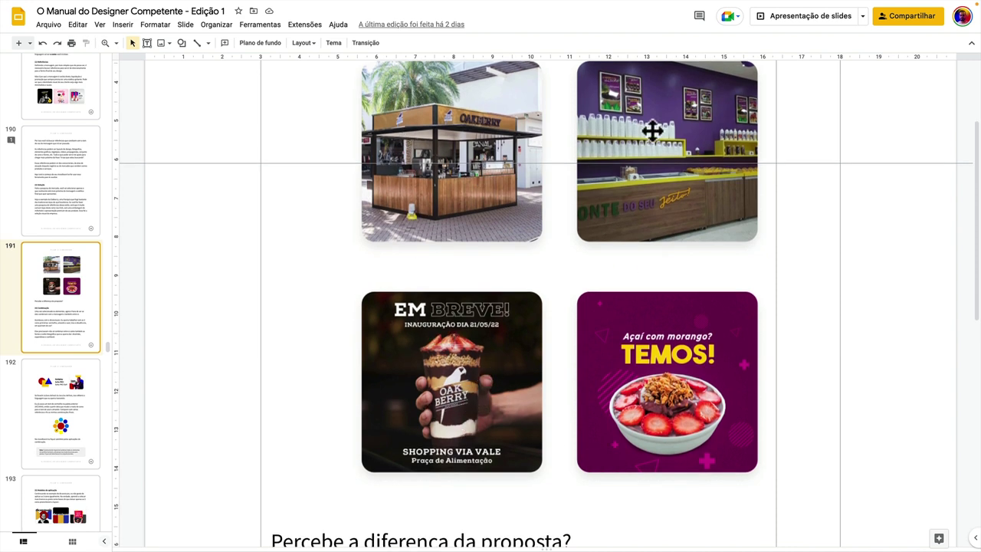
{"action": "scroll", "coordinate": [673, 177], "scroll_direction": "up", "scroll_amount": 2}
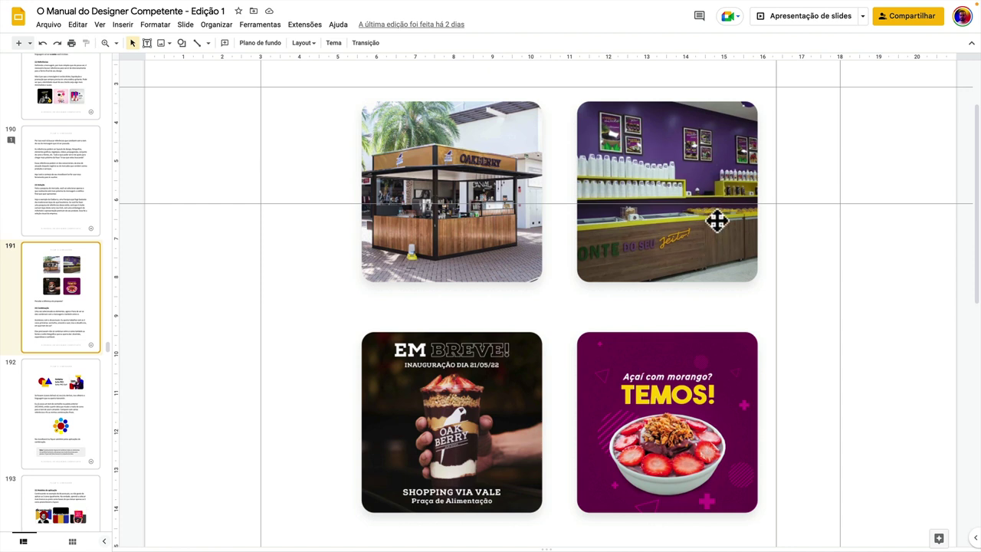
{"action": "scroll", "coordinate": [684, 391], "scroll_direction": "down", "scroll_amount": 1}
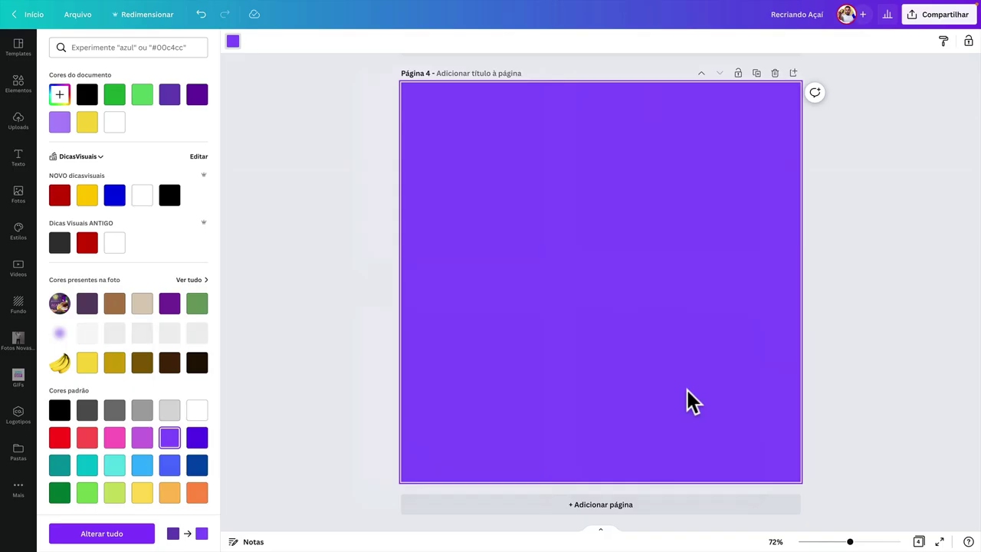
Step: Fill the background of the blank page 4 with a custom deep bluish purple
{"action": "scroll", "coordinate": [453, 217], "scroll_direction": "up", "scroll_amount": 12}
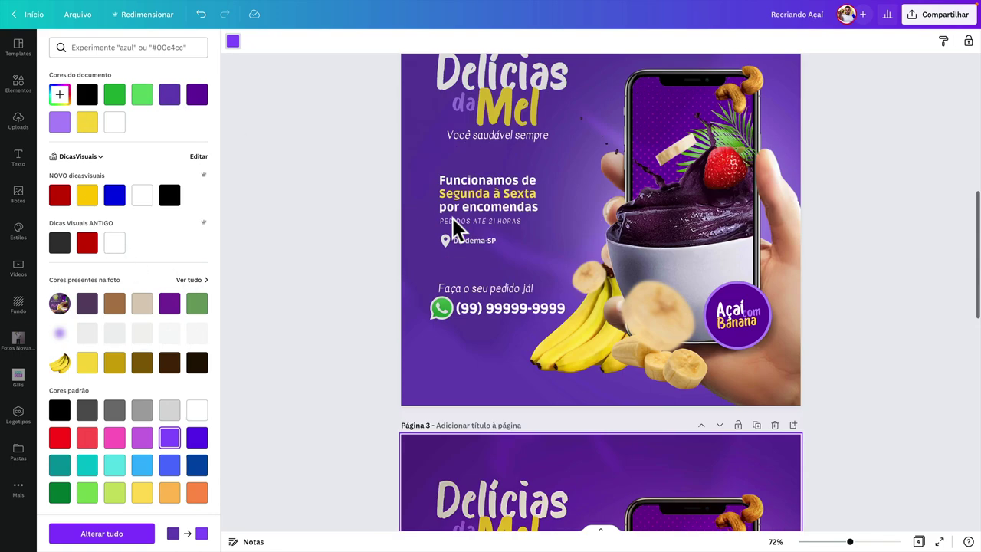
{"action": "scroll", "coordinate": [453, 217], "scroll_direction": "down", "scroll_amount": 12}
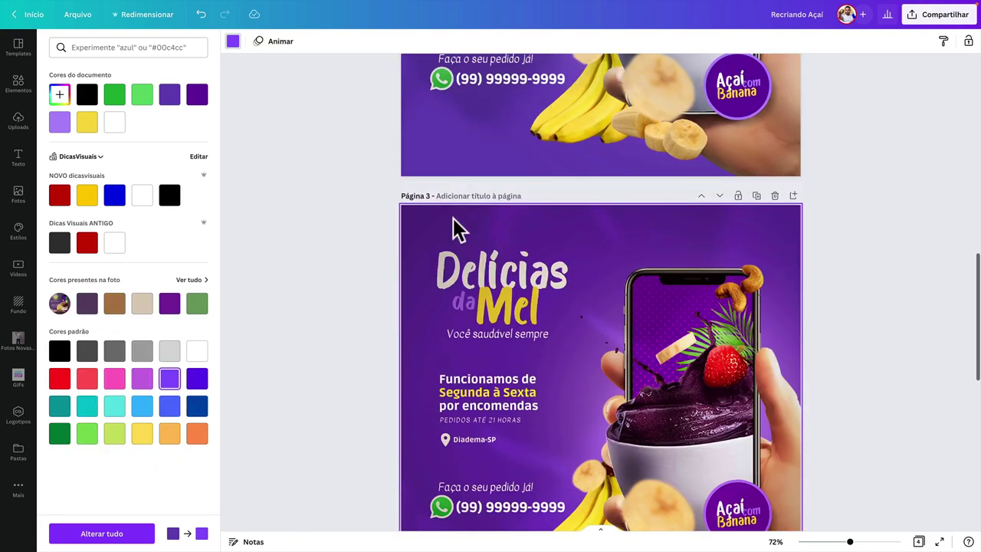
{"action": "left_click", "coordinate": [59, 95]}
{"action": "left_click_drag", "start_coordinate": [170, 157], "coordinate": [166, 133]}
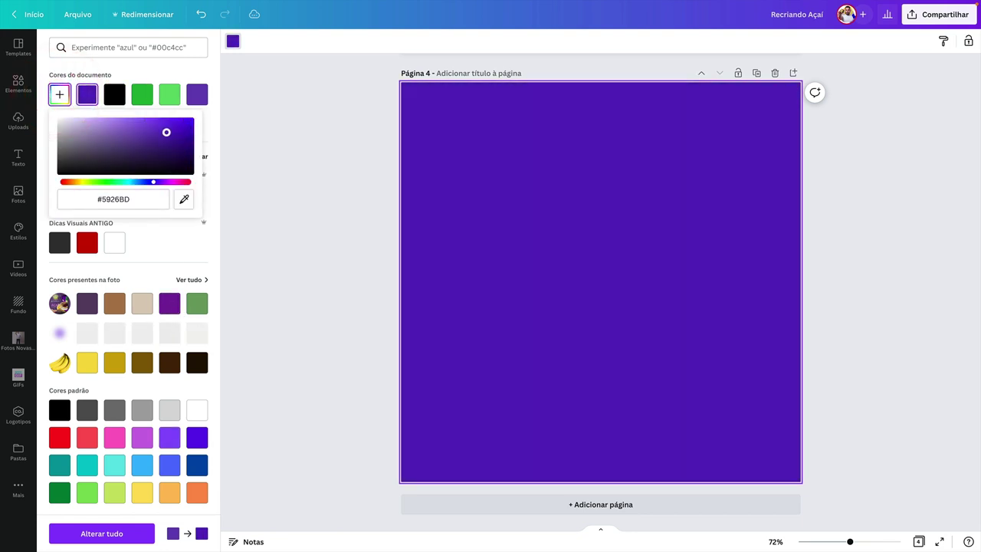
{"action": "left_click", "coordinate": [276, 179]}
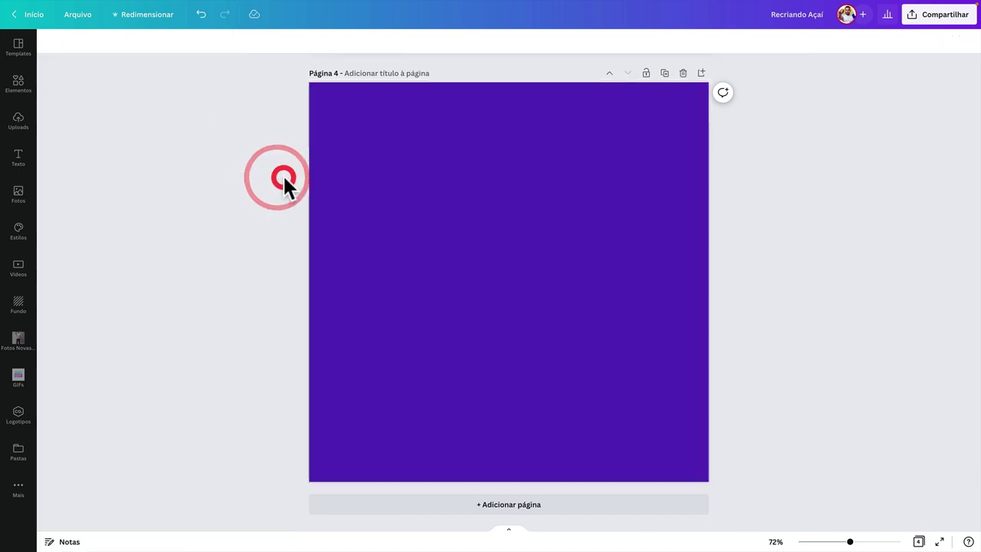
{"action": "left_click", "coordinate": [226, 219]}
{"action": "key", "text": "ctrl+v"}
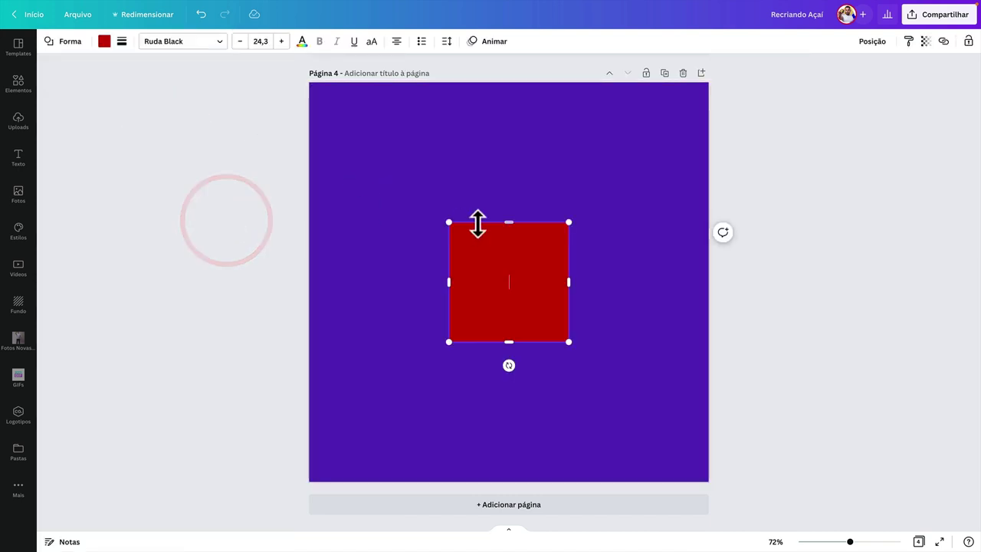
{"action": "left_click_drag", "start_coordinate": [448, 220], "coordinate": [436, 122]}
{"action": "left_click_drag", "start_coordinate": [574, 284], "coordinate": [592, 261]}
{"action": "key", "text": "ctrl+d"}
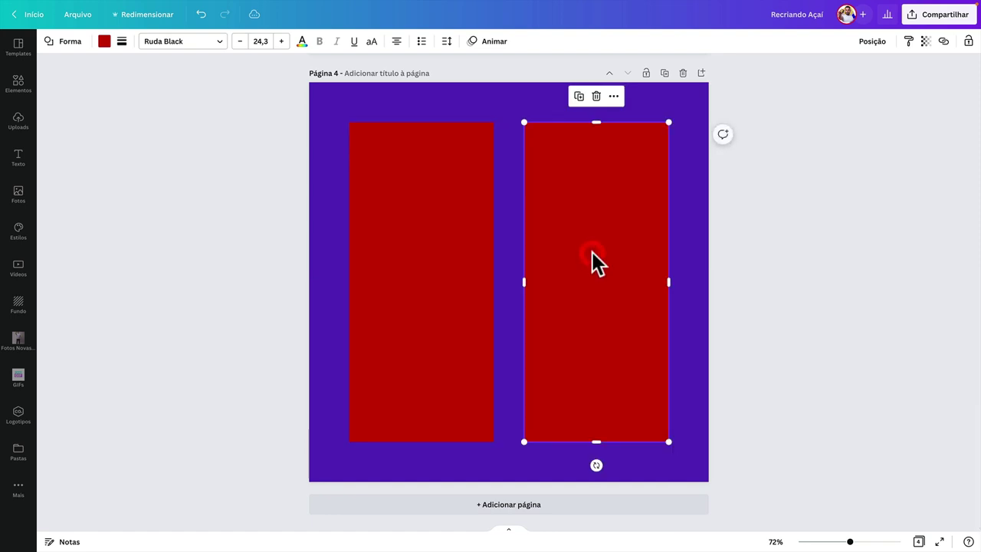
{"action": "left_click", "coordinate": [390, 285], "text": "shift"}
{"action": "key", "text": "Delete"}
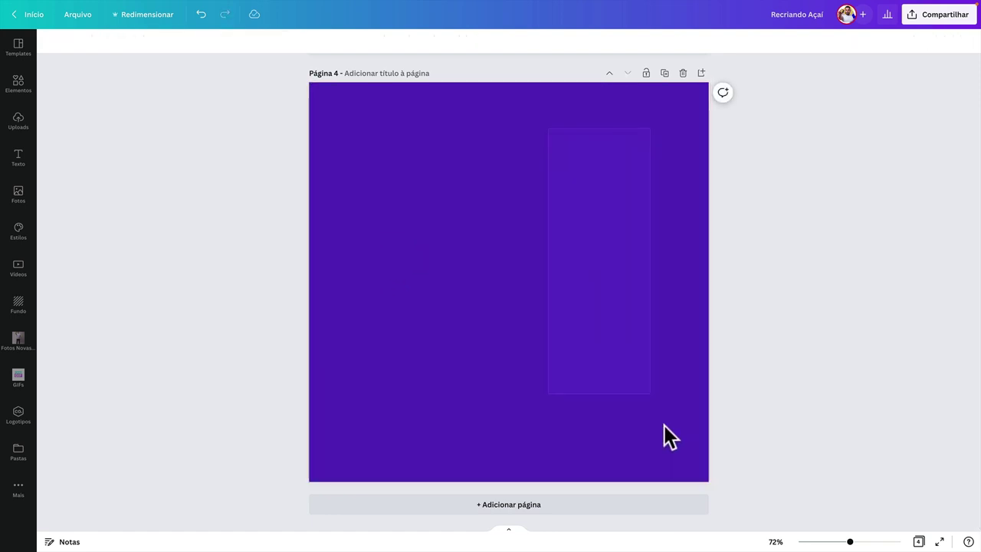
{"action": "left_click_drag", "start_coordinate": [680, 453], "coordinate": [681, 453]}
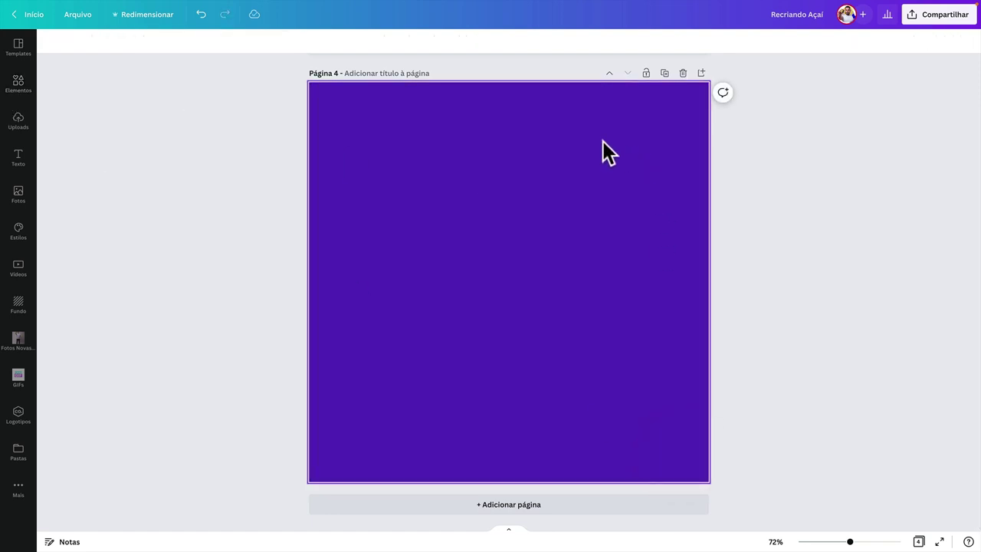
Step: Search the elements for "hand phone" and add the photo of a hand holding a phone with an empty screen to page 4
{"action": "left_click", "coordinate": [23, 91]}
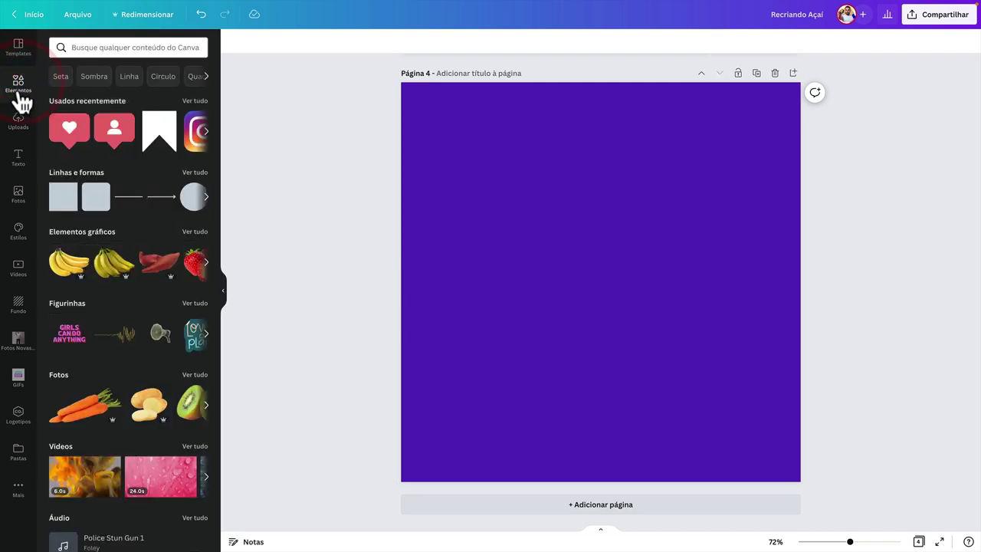
{"action": "left_click", "coordinate": [100, 47]}
{"action": "left_click", "coordinate": [100, 47]}
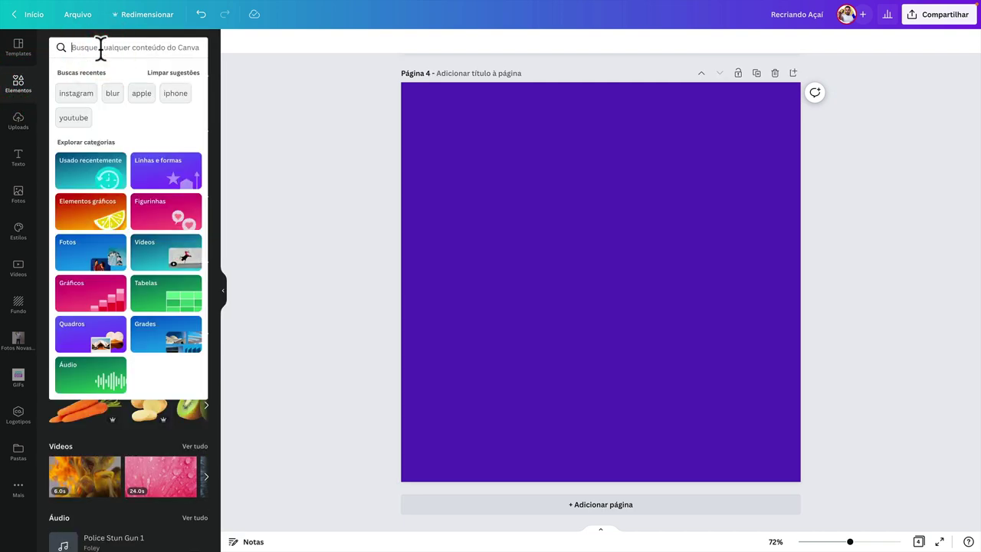
{"action": "type", "text": "hand phone"}
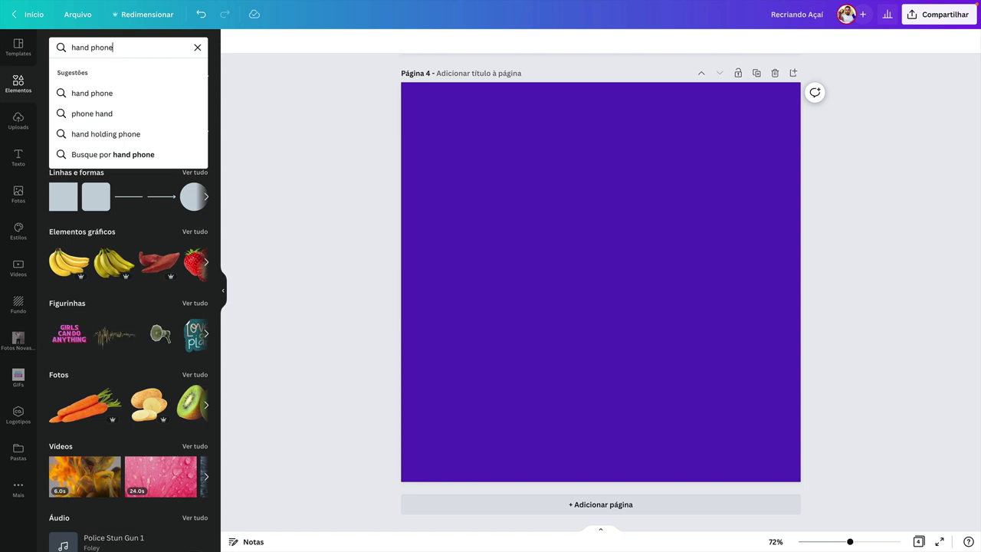
{"action": "key", "text": "Return"}
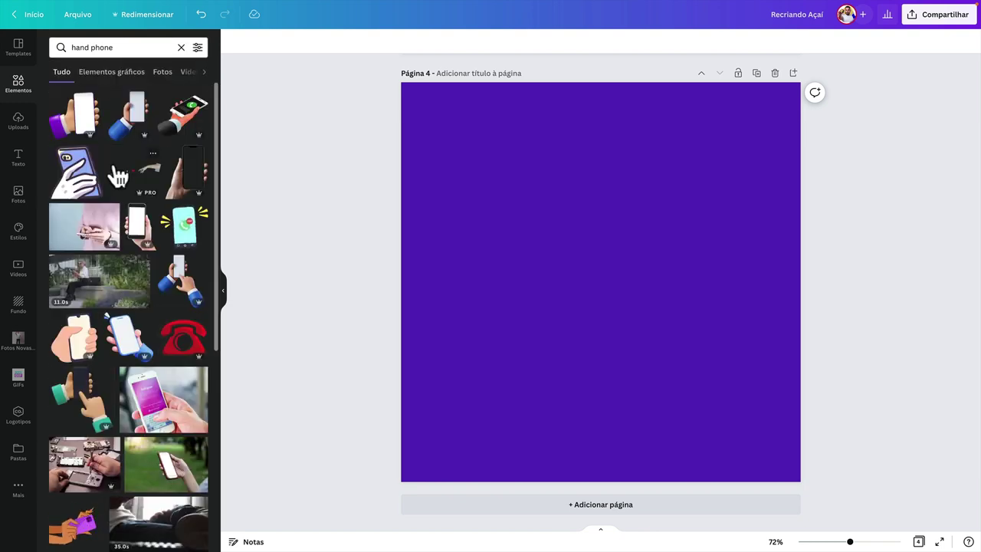
{"action": "left_click", "coordinate": [192, 184]}
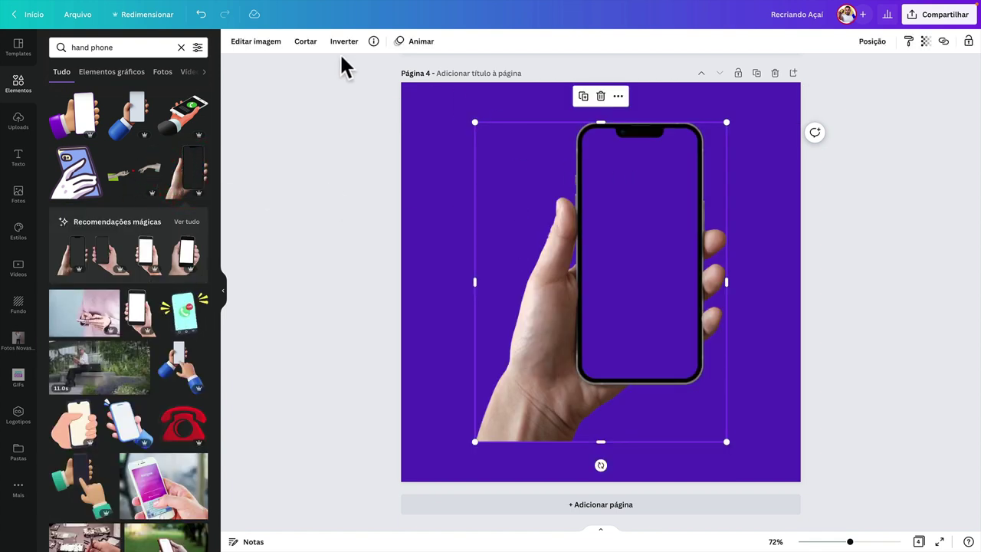
Step: Flip the hand-and-phone image horizontally
{"action": "left_click", "coordinate": [344, 42]}
{"action": "left_click", "coordinate": [342, 68]}
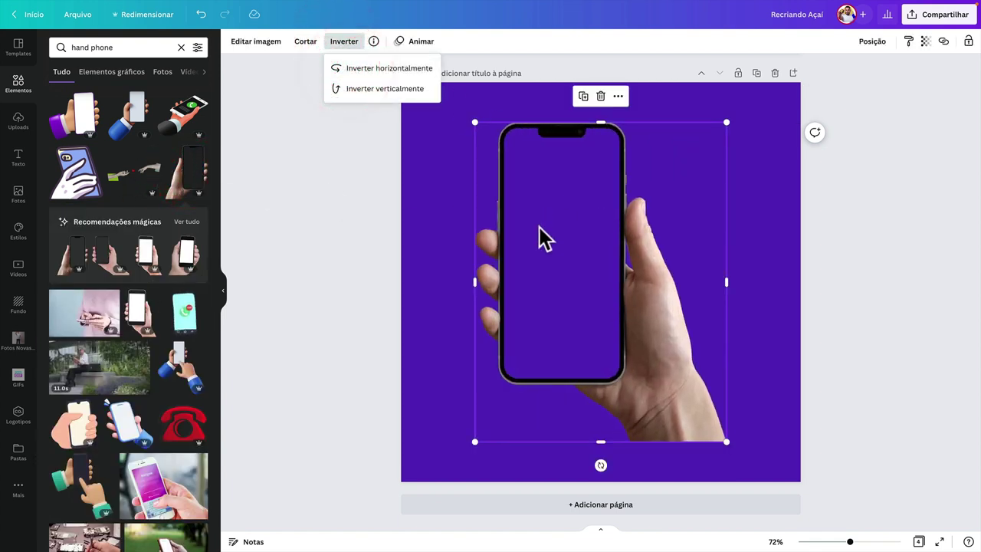
{"action": "left_click", "coordinate": [411, 268]}
{"action": "key", "text": "c"}
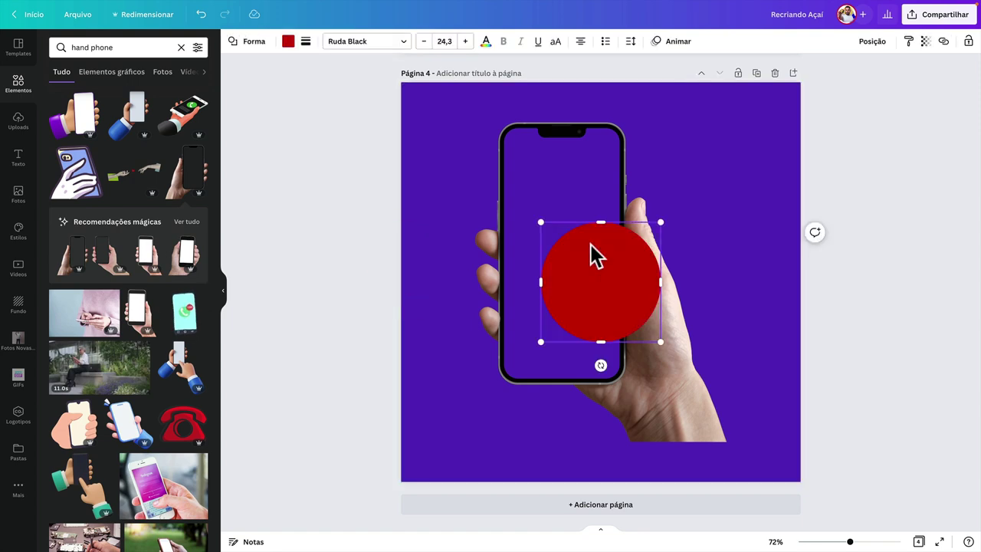
{"action": "left_click", "coordinate": [455, 243]}
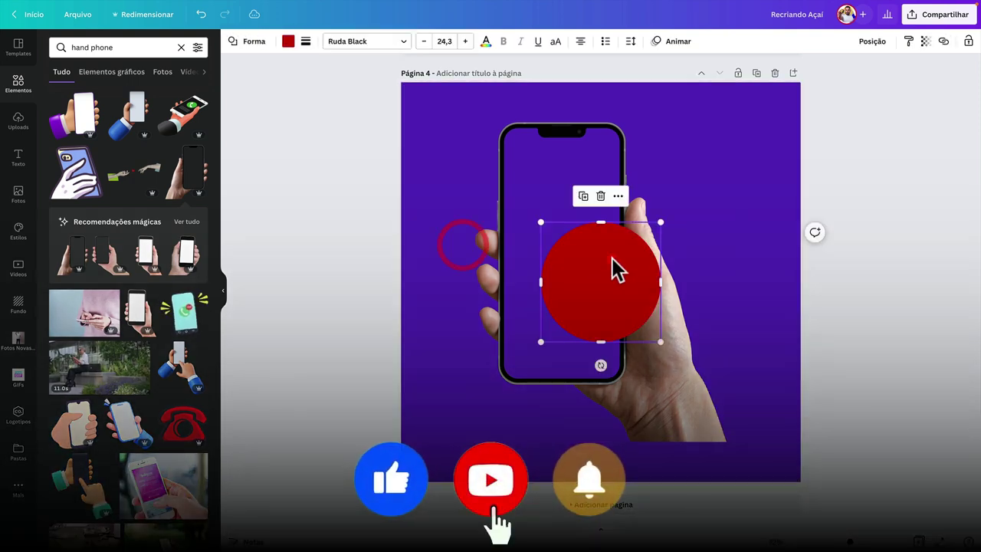
{"action": "left_click", "coordinate": [611, 260]}
{"action": "key", "text": "Delete"}
Step: Move the hand-and-phone image to the lower right of the page, with the wrist running off the edge, and enlarge it slightly
{"action": "left_click_drag", "start_coordinate": [620, 278], "coordinate": [716, 308]}
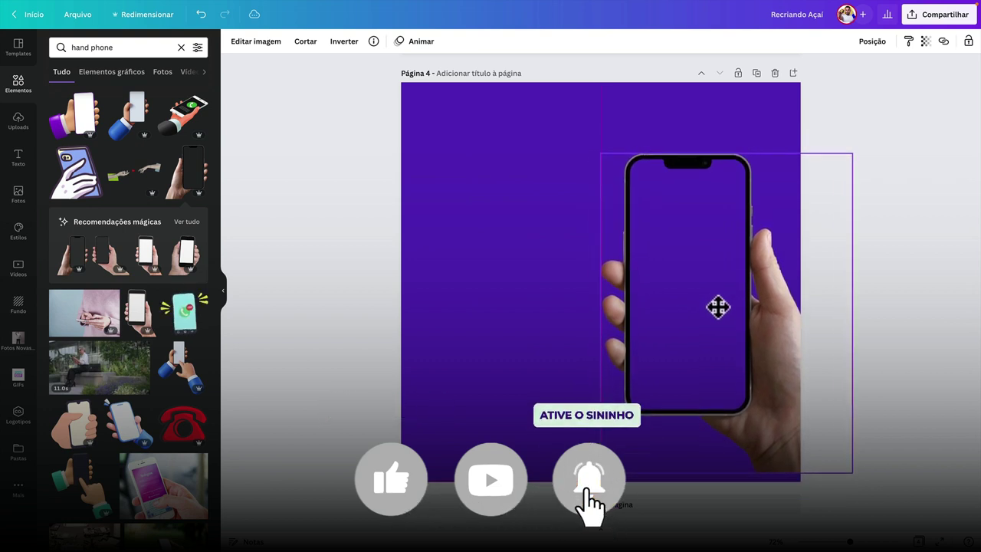
{"action": "left_click_drag", "start_coordinate": [600, 161], "coordinate": [595, 151]}
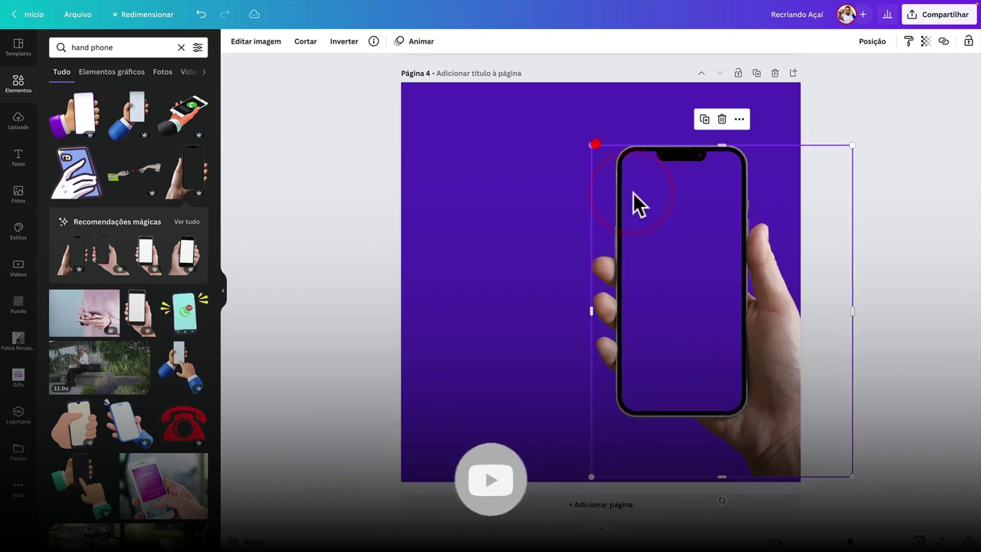
{"action": "left_click", "coordinate": [641, 205]}
{"action": "left_click", "coordinate": [326, 229]}
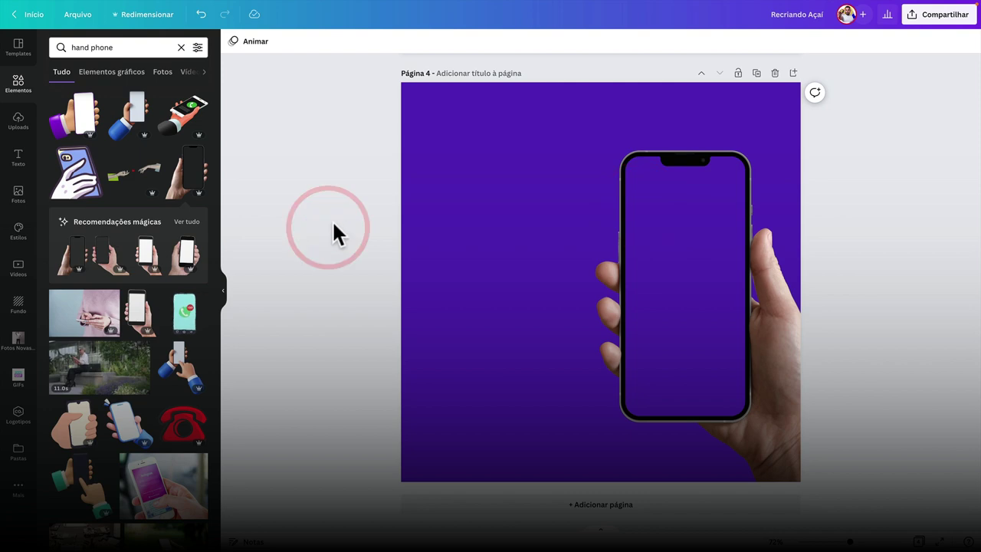
Step: Search the elements for "purple" and look through the results for a background image
{"action": "left_click", "coordinate": [116, 48]}
{"action": "triple_click", "coordinate": [115, 47]}
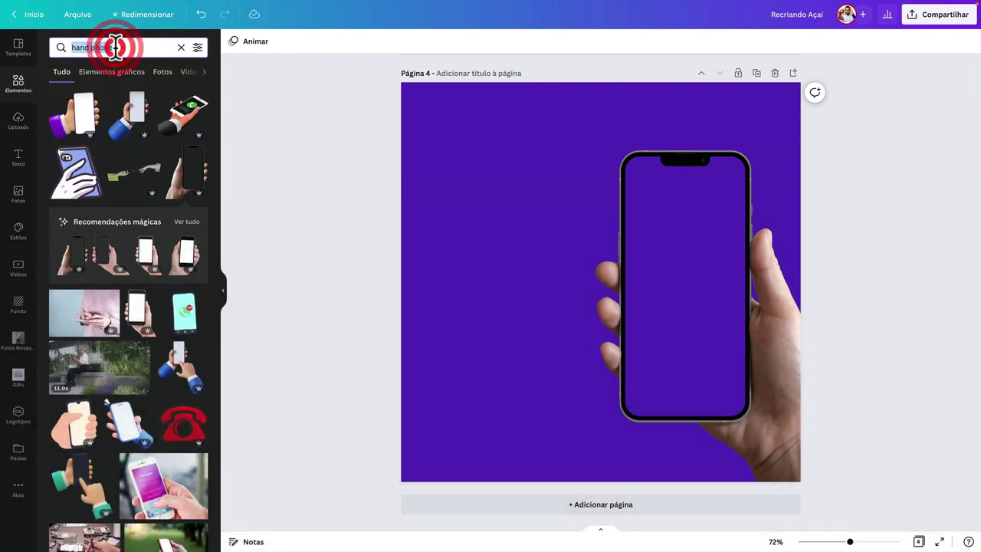
{"action": "type", "text": "purp"}
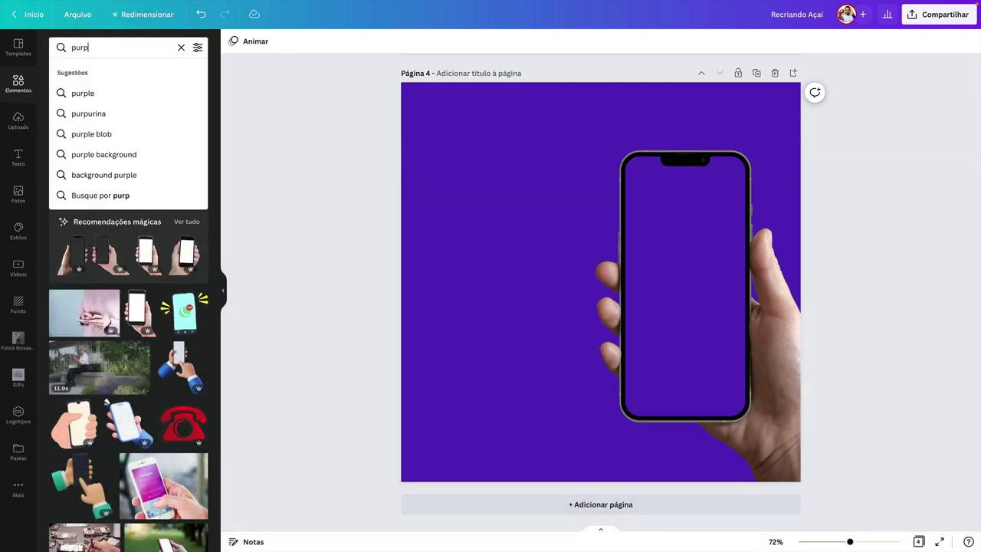
{"action": "type", "text": "ple"}
{"action": "key", "text": "Return"}
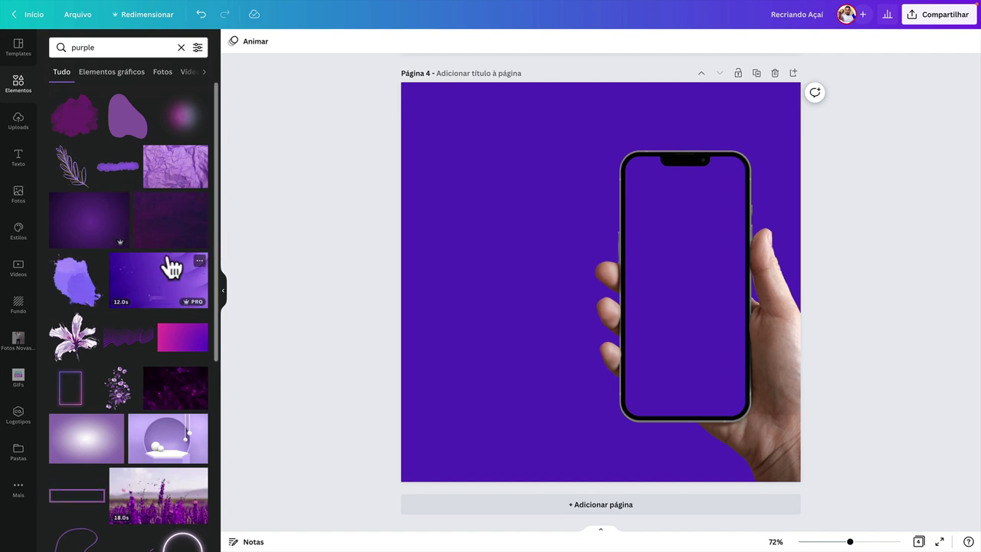
{"action": "scroll", "coordinate": [170, 267], "scroll_direction": "down", "scroll_amount": 5}
{"action": "scroll", "coordinate": [153, 214], "scroll_direction": "up", "scroll_amount": 5}
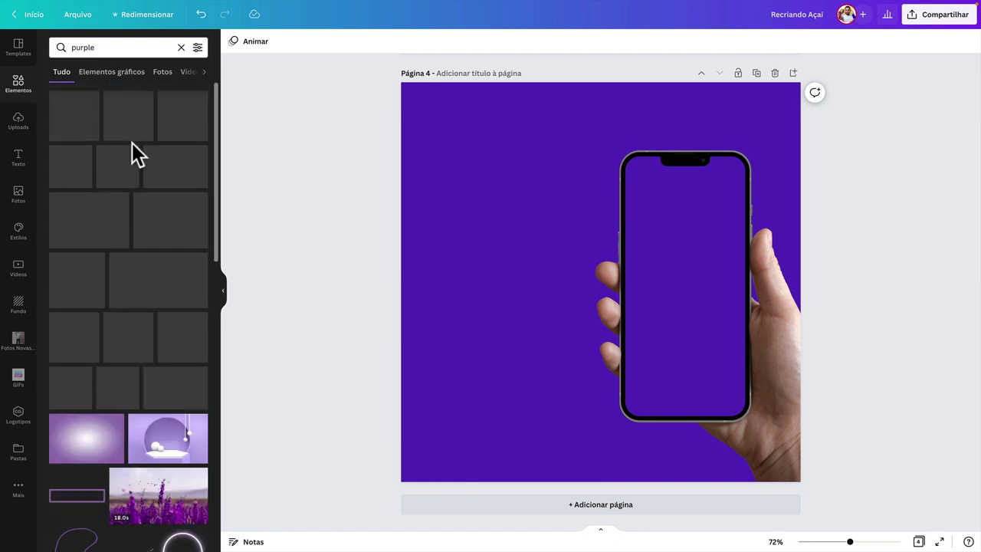
Step: Refine the element search to "purple background" and add the purple image with magenta waves to the page
{"action": "left_click", "coordinate": [105, 47]}
{"action": "type", "text": "background"}
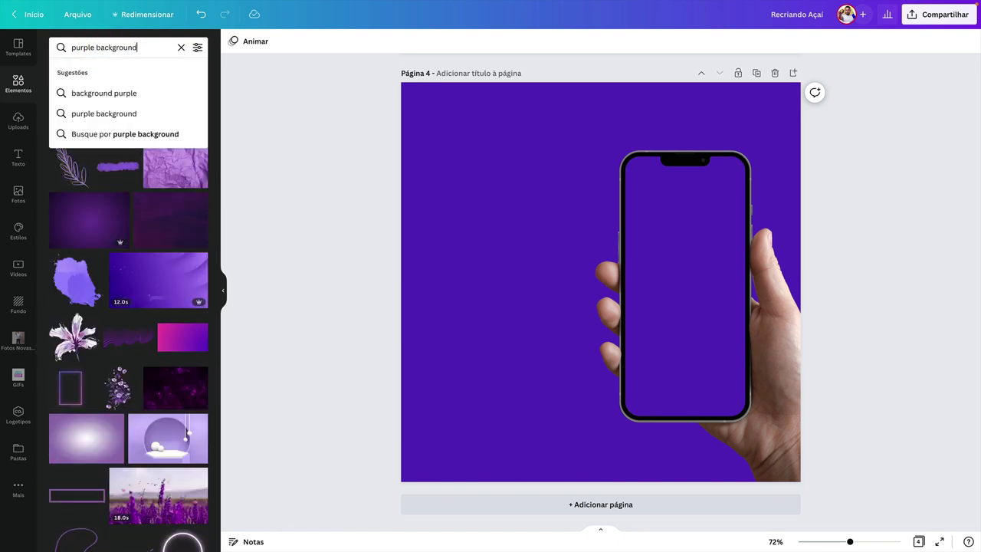
{"action": "key", "text": "Return"}
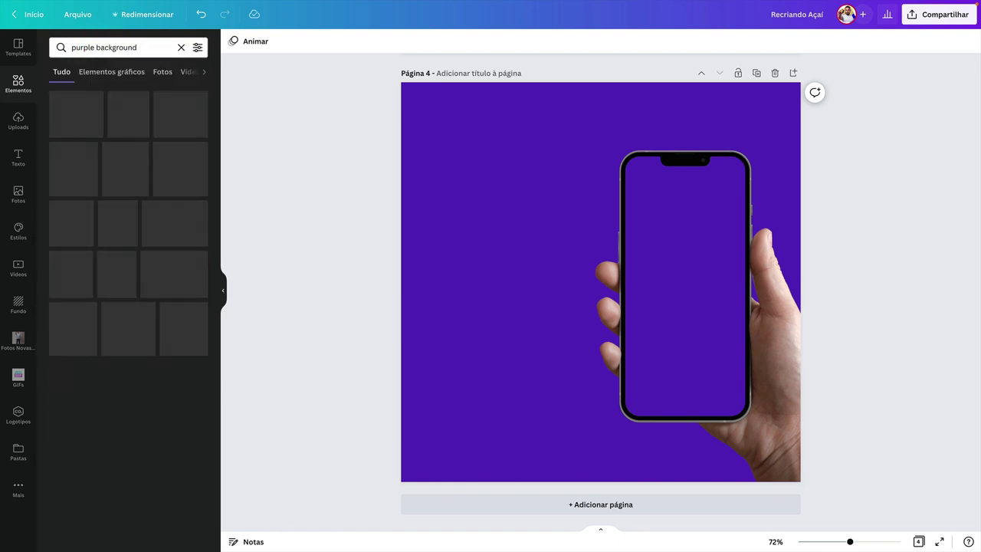
{"action": "scroll", "coordinate": [121, 199], "scroll_direction": "down", "scroll_amount": 10}
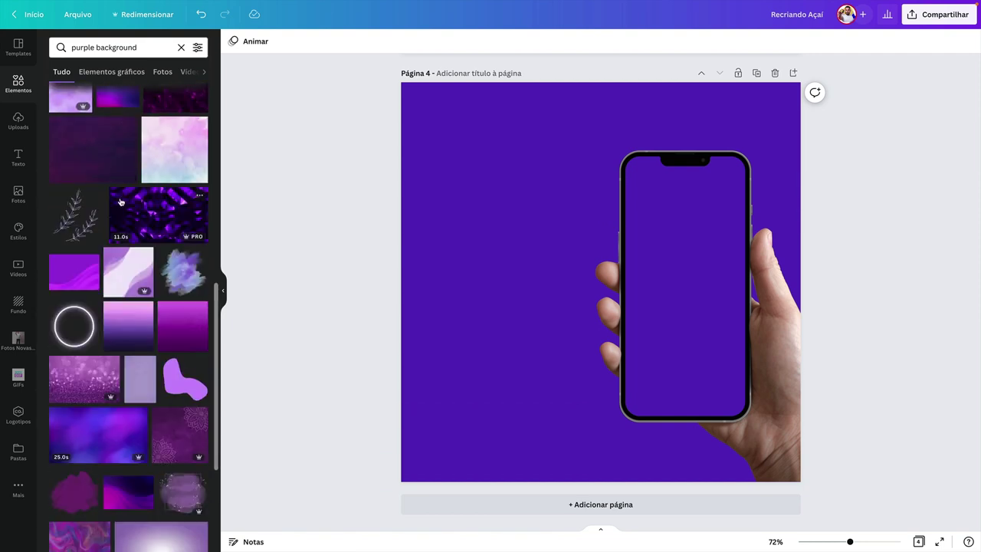
{"action": "scroll", "coordinate": [120, 202], "scroll_direction": "down", "scroll_amount": 1}
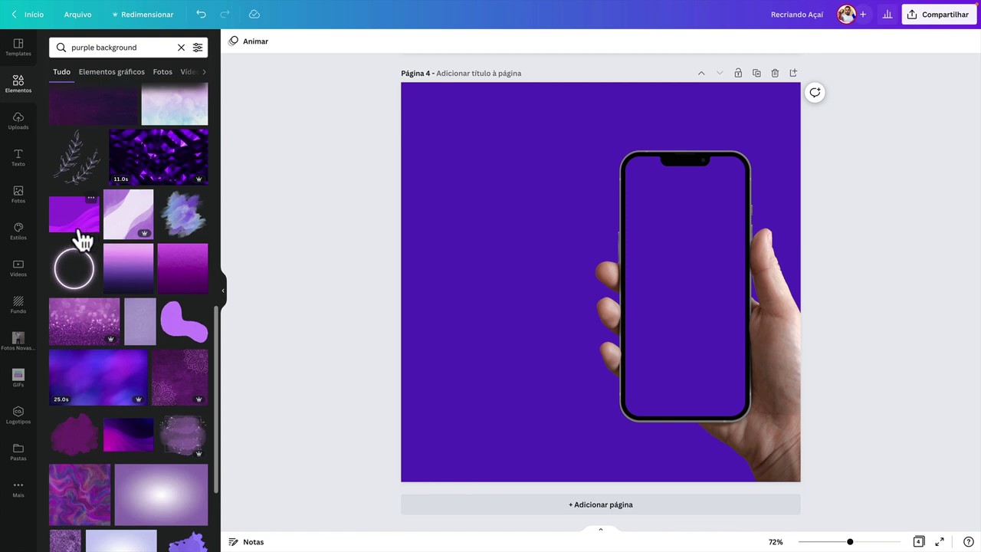
{"action": "left_click", "coordinate": [81, 226]}
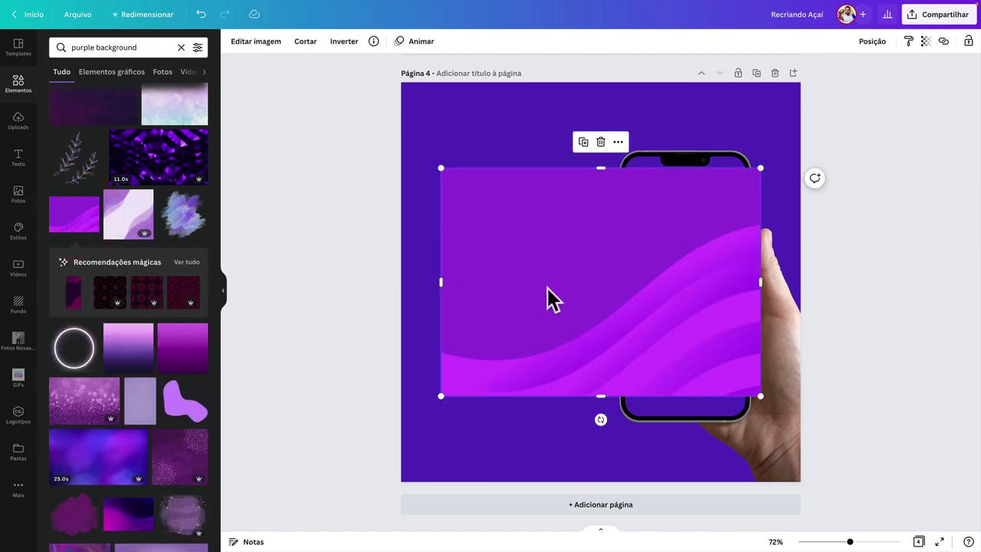
Step: Fit the purple wave image to the phone's screen area and place it behind the phone frame
{"action": "left_click_drag", "start_coordinate": [442, 282], "coordinate": [622, 297]}
{"action": "left_click_drag", "start_coordinate": [692, 164], "coordinate": [692, 153]}
{"action": "left_click_drag", "start_coordinate": [689, 397], "coordinate": [692, 420]}
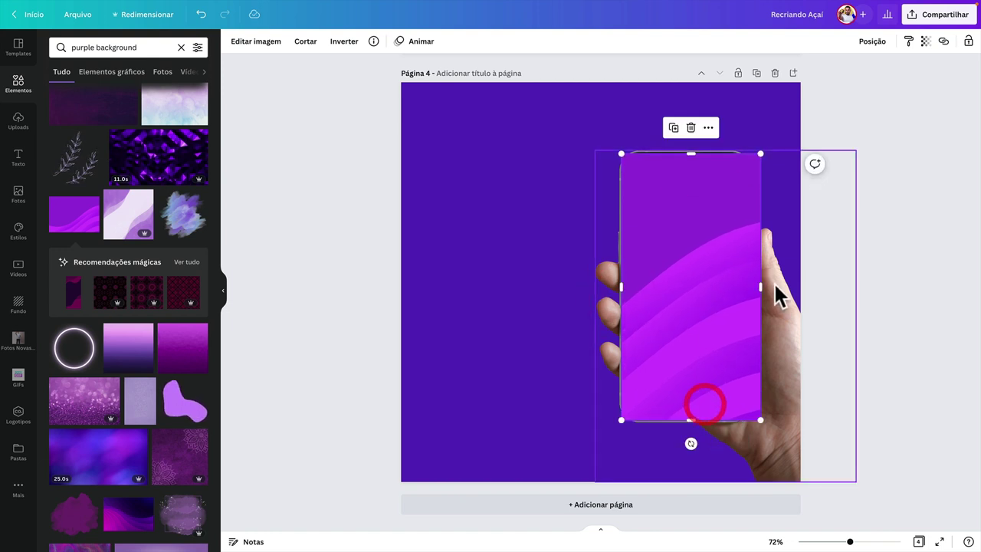
{"action": "left_click_drag", "start_coordinate": [761, 287], "coordinate": [750, 288]}
{"action": "left_click_drag", "start_coordinate": [620, 421], "coordinate": [629, 419]}
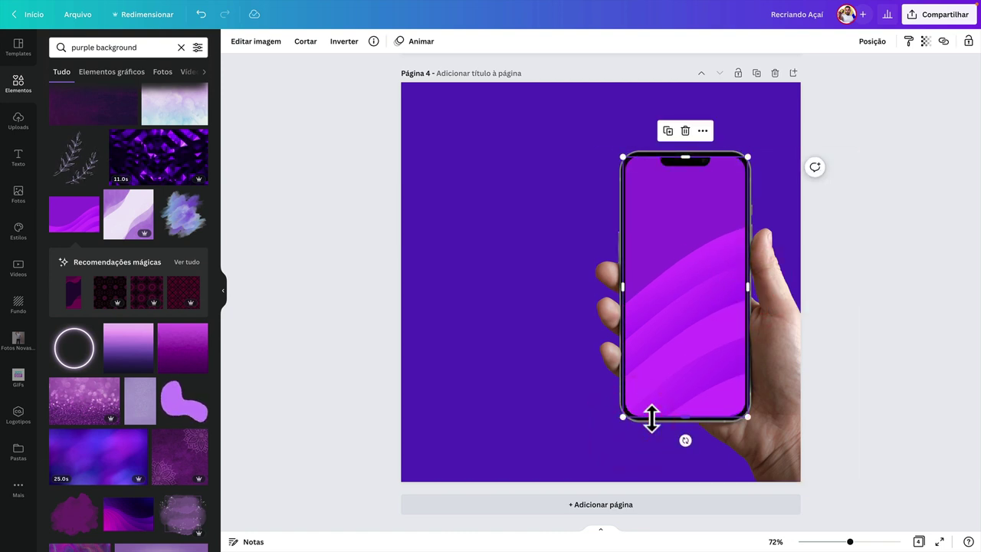
Step: Fine-tune the wave image's upper left corner and top edge so they lie hidden under the phone's black bezel
{"action": "left_click", "coordinate": [845, 293]}
{"action": "scroll", "coordinate": [696, 166], "scroll_direction": "up", "scroll_amount": 10}
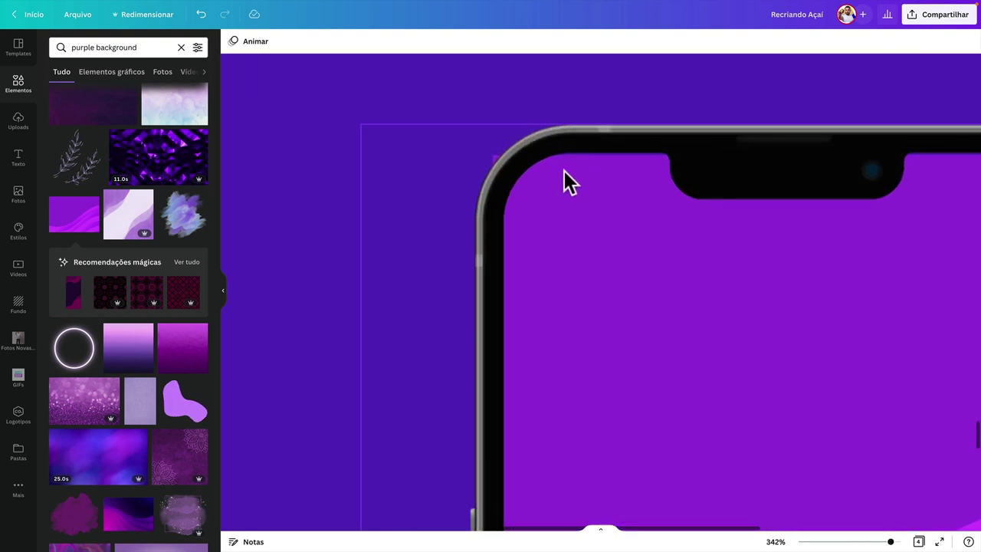
{"action": "left_click", "coordinate": [568, 174]}
{"action": "left_click_drag", "start_coordinate": [489, 151], "coordinate": [519, 155]}
{"action": "left_click_drag", "start_coordinate": [782, 160], "coordinate": [778, 148]}
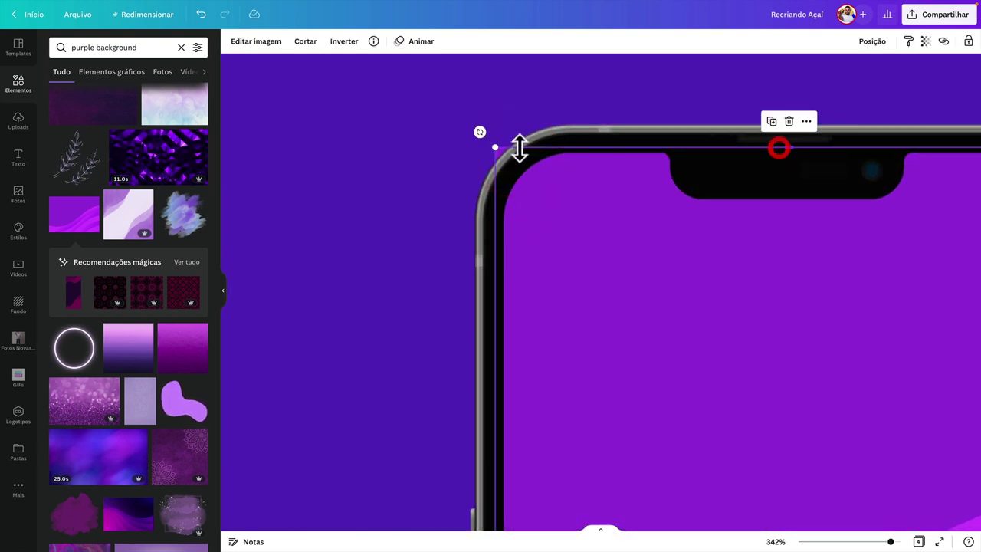
Step: Nudge the wave image's upper left corner inward so it stays within the phone's black bezel
{"action": "mouse_move", "coordinate": [493, 153]}
{"action": "left_mouse_down"}
{"action": "mouse_move", "coordinate": [505, 160]}
{"action": "mouse_move", "coordinate": [499, 171]}
{"action": "mouse_move", "coordinate": [499, 153]}
{"action": "left_mouse_up"}
{"action": "key", "text": "ctrl+alt+0"}
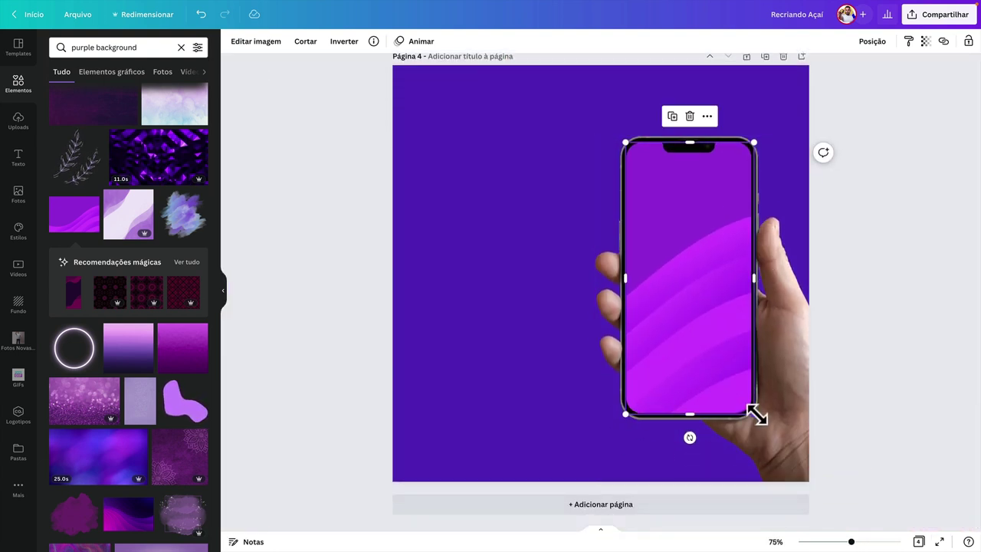
{"action": "left_click", "coordinate": [883, 364]}
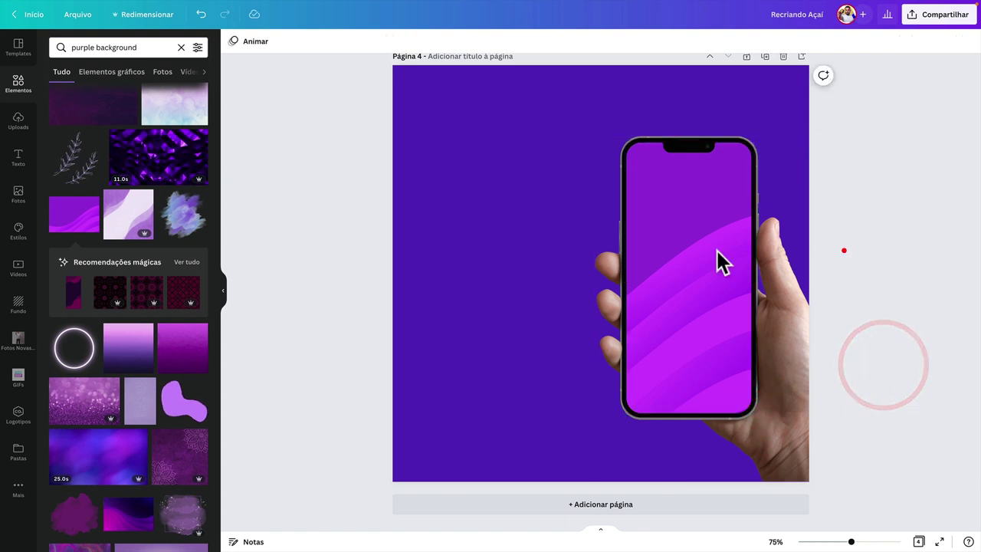
Step: Select the hand with the phone and the wave image together and group them
{"action": "left_click_drag", "start_coordinate": [843, 247], "coordinate": [631, 342]}
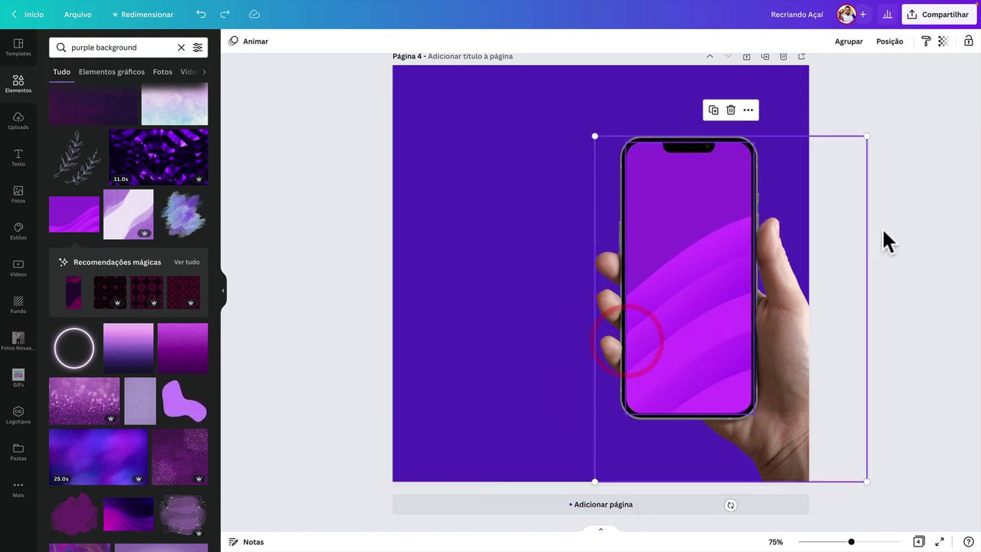
{"action": "left_click_drag", "start_coordinate": [483, 232], "coordinate": [731, 339]}
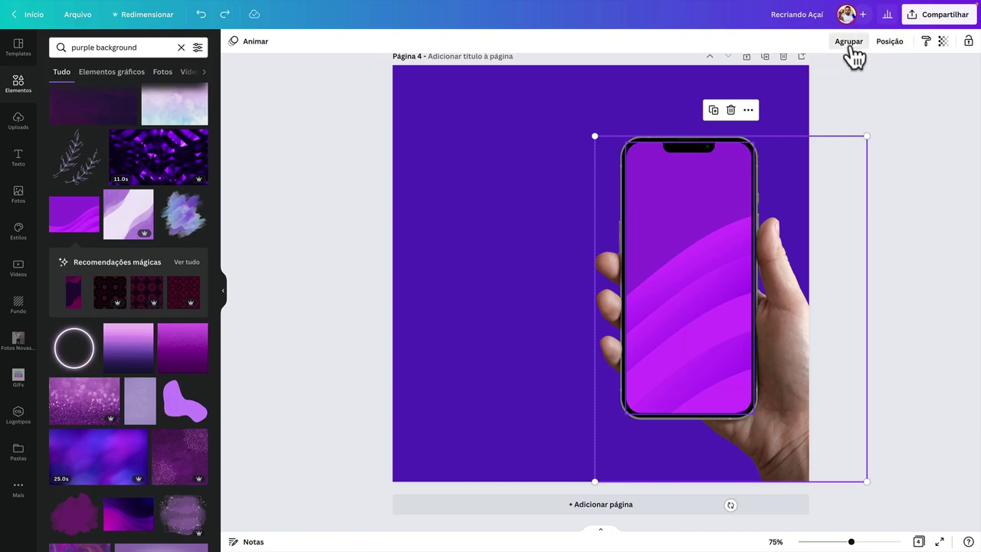
{"action": "left_click", "coordinate": [849, 44]}
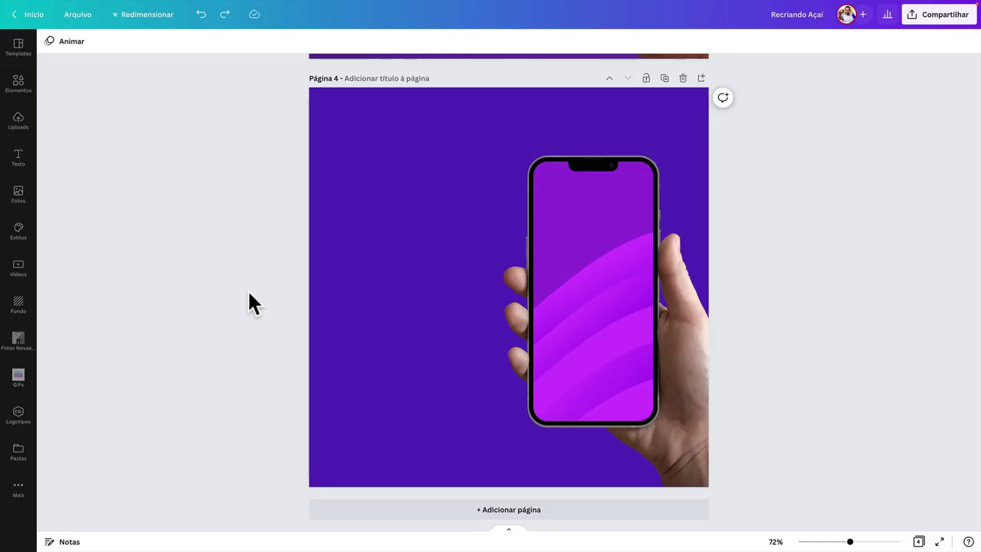
{"action": "left_click_drag", "start_coordinate": [571, 324], "coordinate": [545, 297]}
{"action": "key", "text": "ctrl+z"}
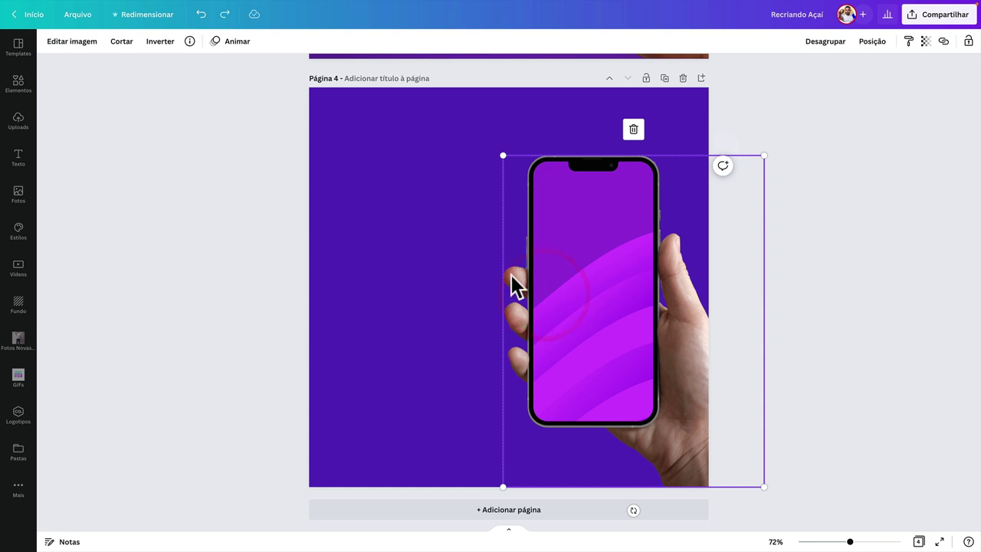
{"action": "left_click", "coordinate": [280, 270]}
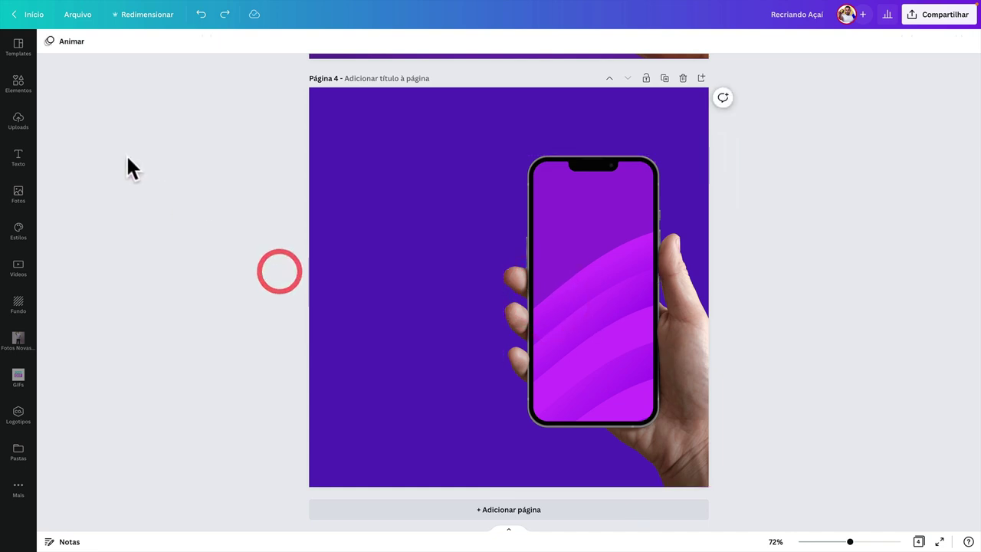
Step: Search the elements for "blur" and place the round orange blur beside the hand's fingers
{"action": "left_click", "coordinate": [17, 86]}
{"action": "left_click", "coordinate": [92, 46]}
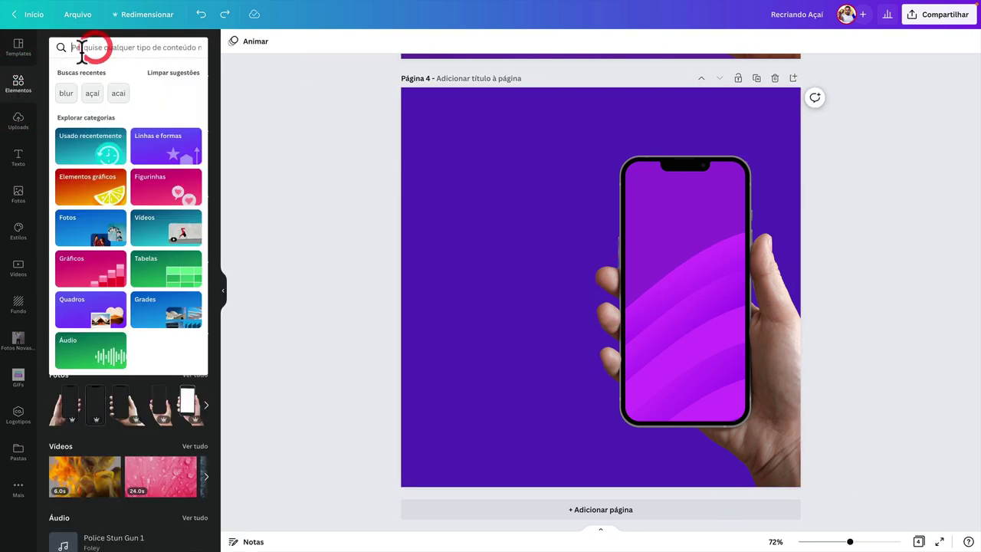
{"action": "type", "text": "blur"}
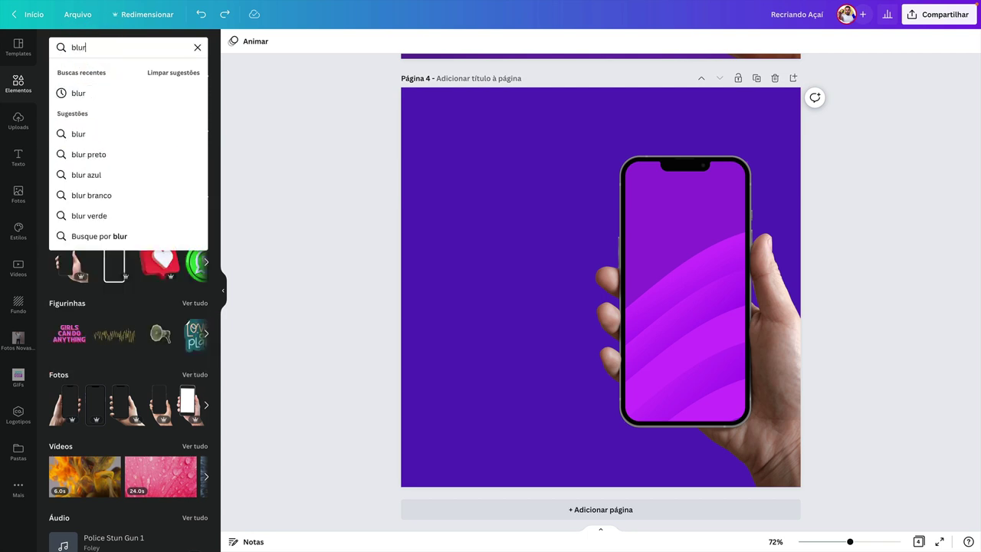
{"action": "key", "text": "Return"}
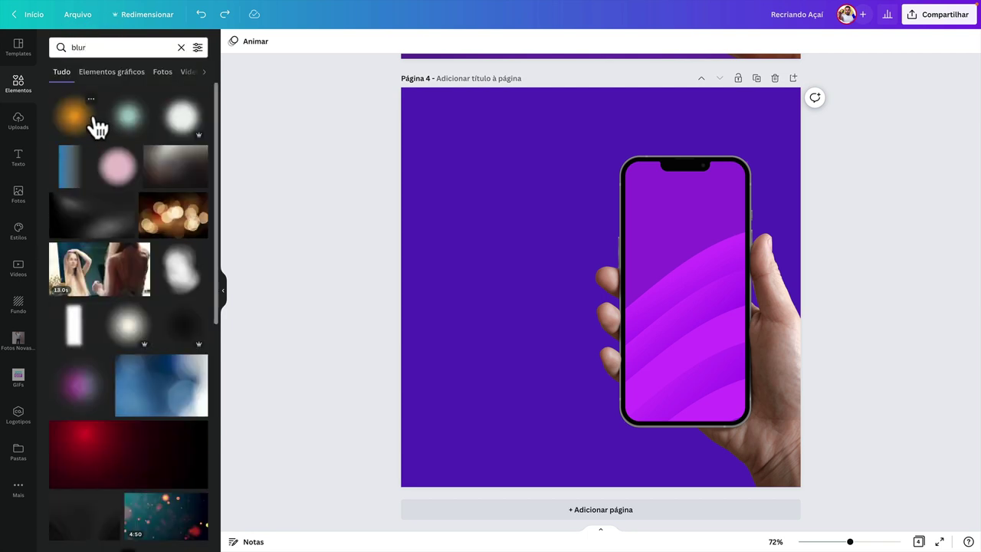
{"action": "left_click", "coordinate": [81, 122]}
{"action": "left_click_drag", "start_coordinate": [569, 263], "coordinate": [544, 260]}
Step: Recolor the blur to the document's light purple and enlarge it over the phone and hand
{"action": "left_click", "coordinate": [233, 43]}
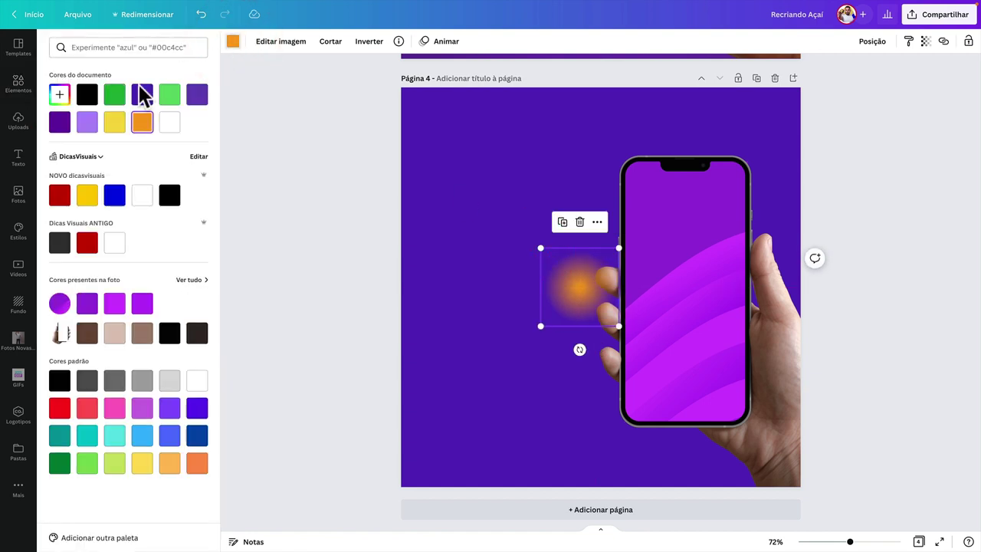
{"action": "left_click", "coordinate": [87, 124]}
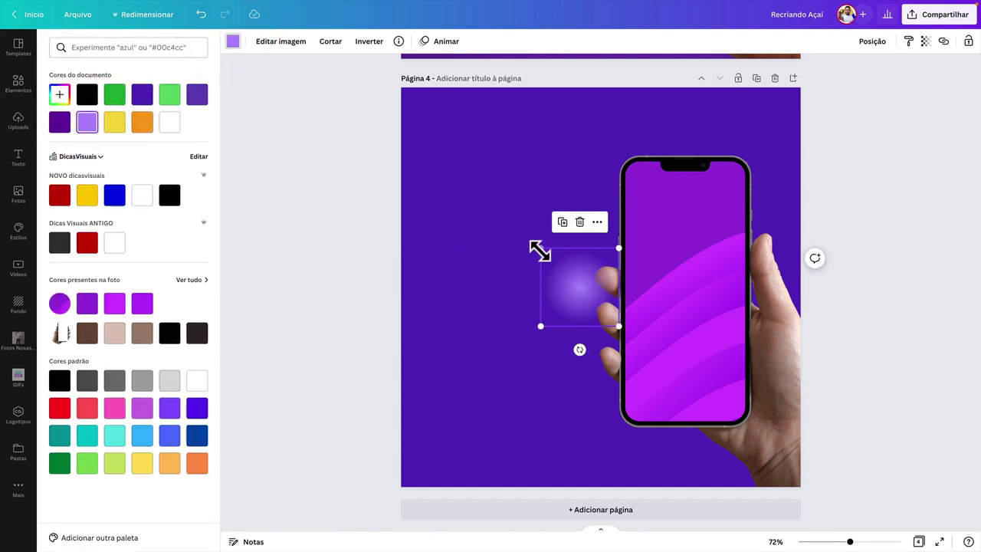
{"action": "left_click_drag", "start_coordinate": [540, 249], "coordinate": [329, 36]}
{"action": "left_click_drag", "start_coordinate": [466, 181], "coordinate": [667, 317]}
{"action": "left_click_drag", "start_coordinate": [545, 194], "coordinate": [507, 158]}
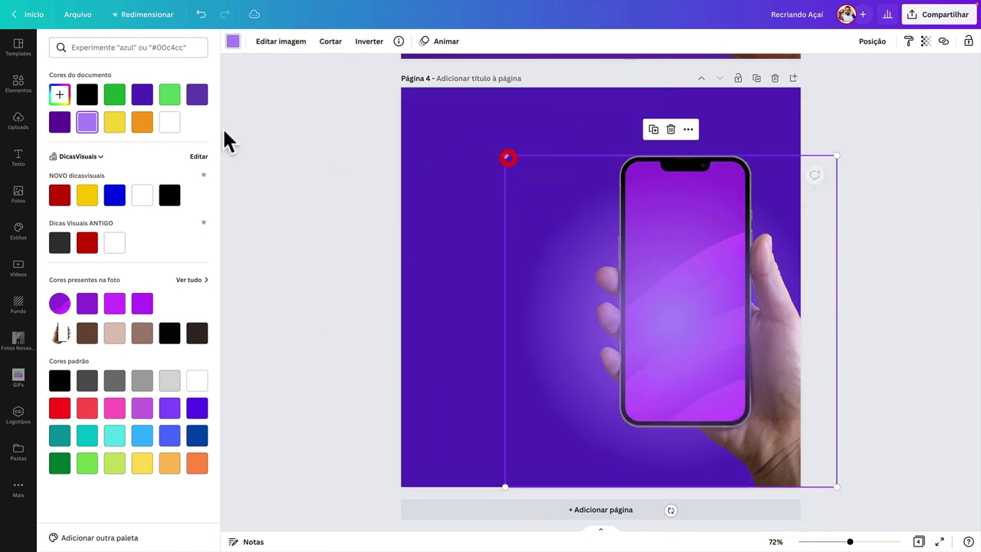
Step: Search the elements for "shine" and place the white lens flare at the phone's right edge
{"action": "left_click", "coordinate": [28, 92]}
{"action": "left_click", "coordinate": [102, 46]}
{"action": "type", "text": "shine"}
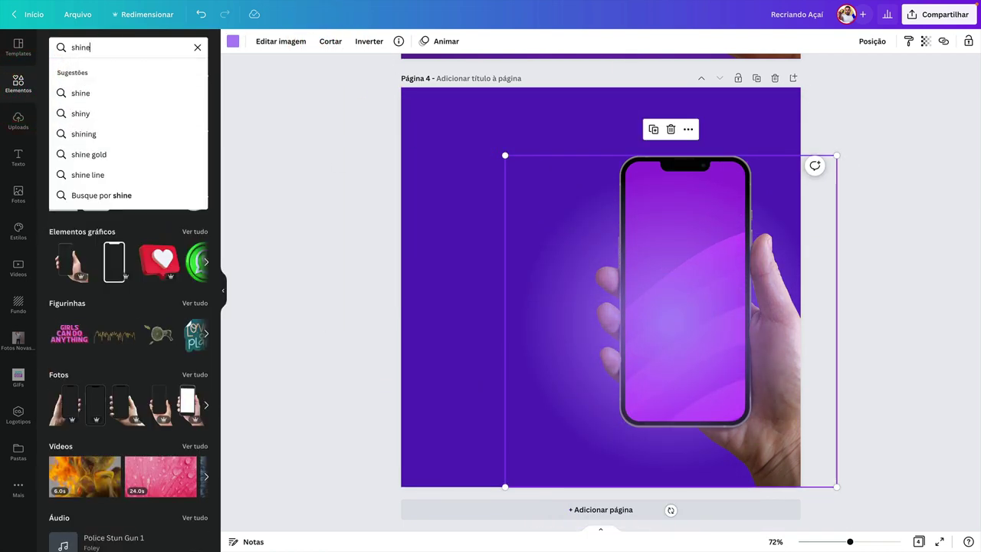
{"action": "key", "text": "Return"}
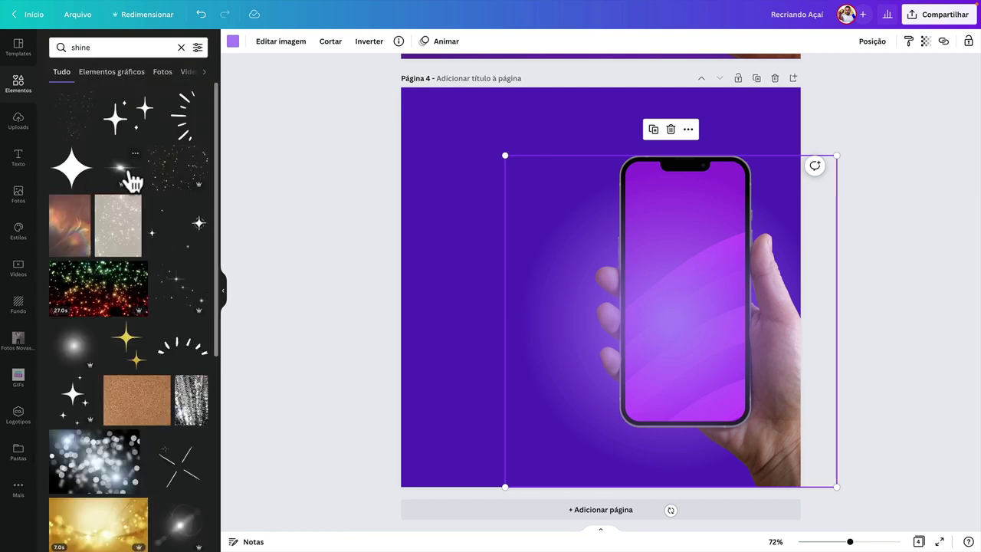
{"action": "scroll", "coordinate": [111, 322], "scroll_direction": "down", "scroll_amount": 4}
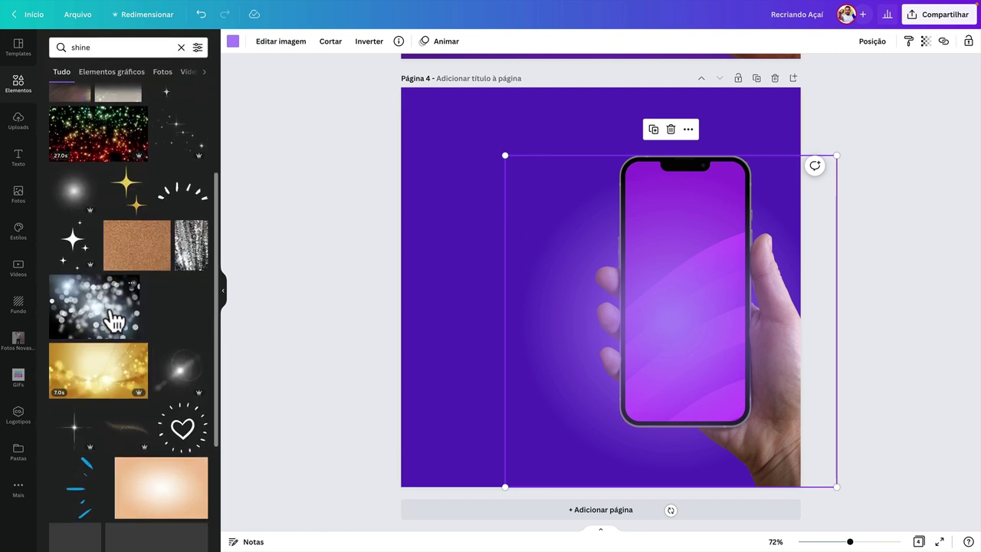
{"action": "left_click", "coordinate": [194, 374]}
{"action": "left_click_drag", "start_coordinate": [619, 286], "coordinate": [763, 225]}
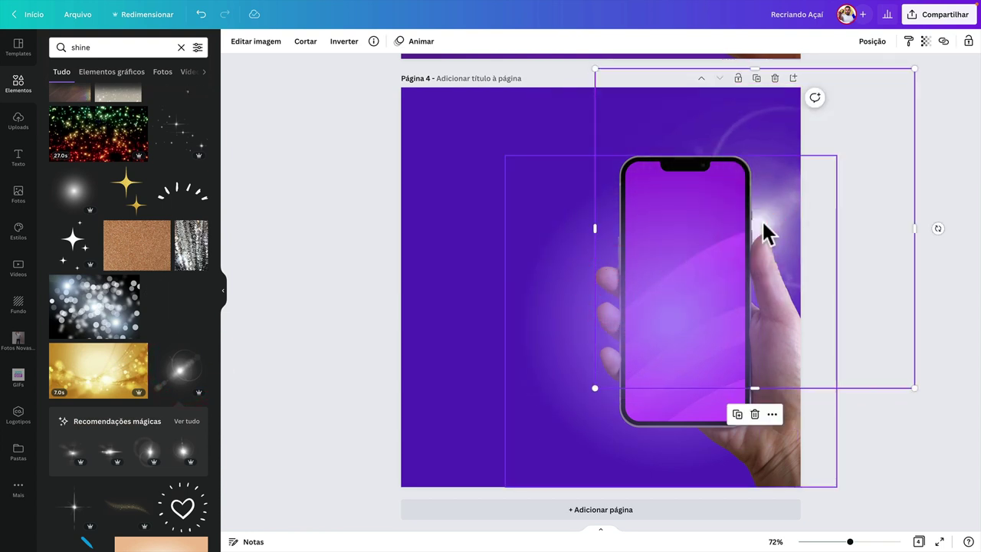
Step: Place the light purple blur behind the hand and phone group and position it as a glow around the phone
{"action": "left_click", "coordinate": [612, 316]}
{"action": "left_click_drag", "start_coordinate": [581, 322], "coordinate": [595, 245]}
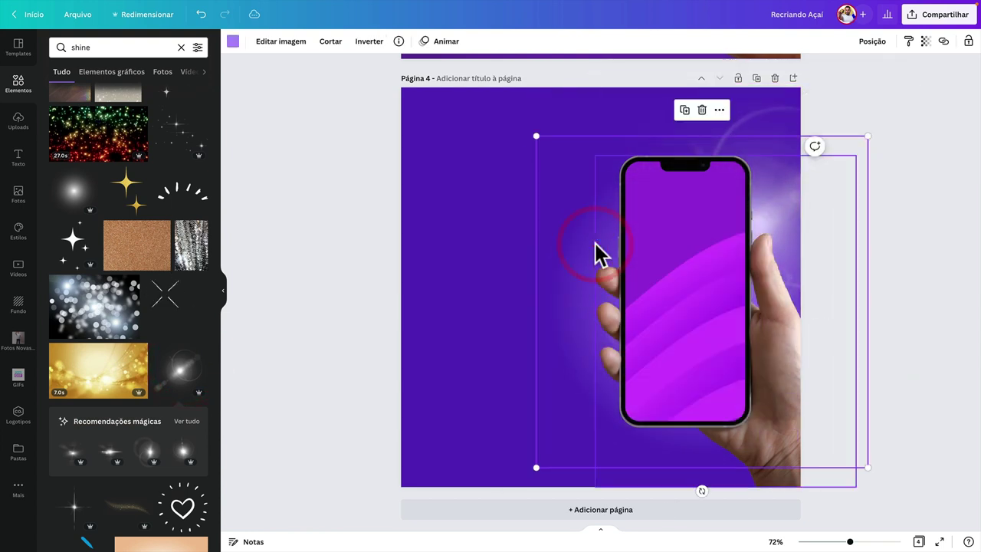
{"action": "left_click", "coordinate": [521, 133]}
{"action": "mouse_move", "coordinate": [534, 292]}
{"action": "left_mouse_down"}
{"action": "mouse_move", "coordinate": [532, 304]}
{"action": "mouse_move", "coordinate": [521, 303]}
{"action": "left_mouse_up"}
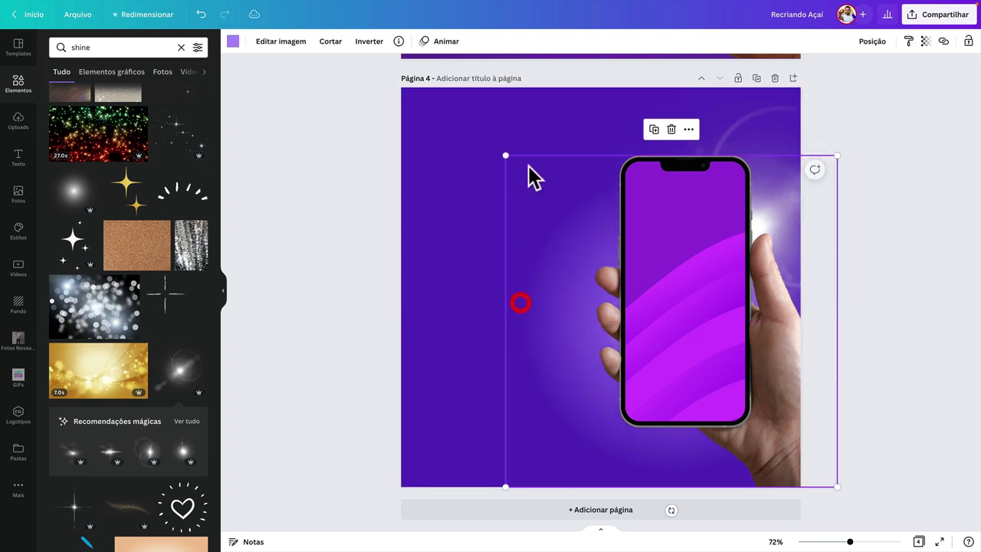
Step: Enlarge the purple glow, align it with the page's top edge around the phone, and remove the lens flare
{"action": "left_click_drag", "start_coordinate": [493, 145], "coordinate": [415, 70]}
{"action": "left_click_drag", "start_coordinate": [484, 215], "coordinate": [596, 208]}
{"action": "left_click_drag", "start_coordinate": [774, 135], "coordinate": [695, 139]}
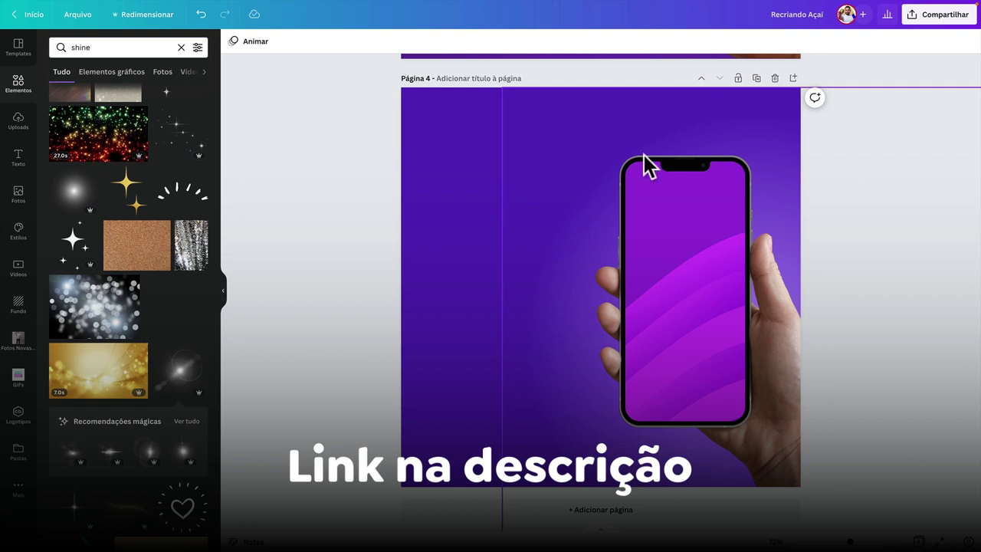
{"action": "left_click_drag", "start_coordinate": [644, 164], "coordinate": [535, 303]}
{"action": "left_click", "coordinate": [544, 297]}
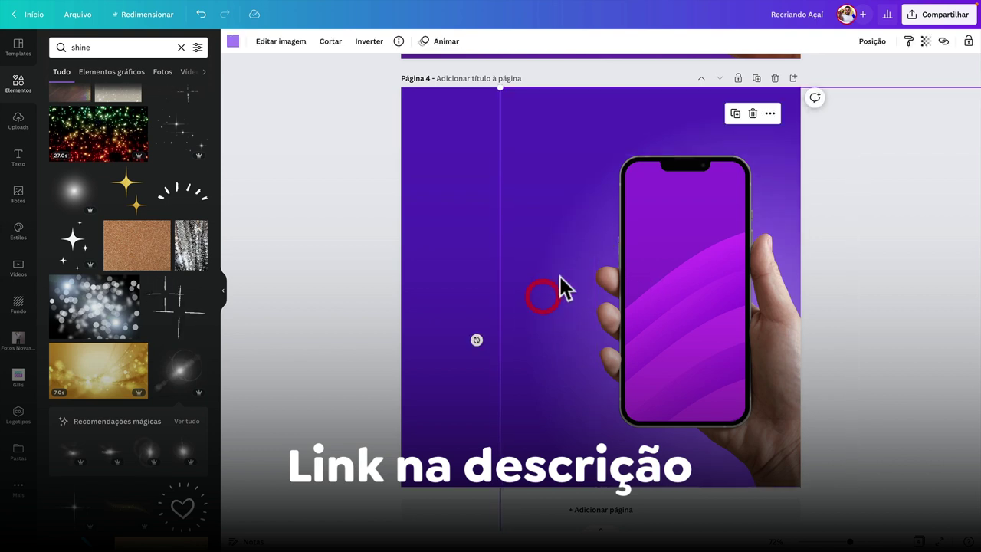
Step: Move the hand and phone group slightly lower on the page
{"action": "left_click", "coordinate": [392, 278]}
{"action": "left_click_drag", "start_coordinate": [738, 307], "coordinate": [735, 325]}
{"action": "left_click", "coordinate": [331, 291]}
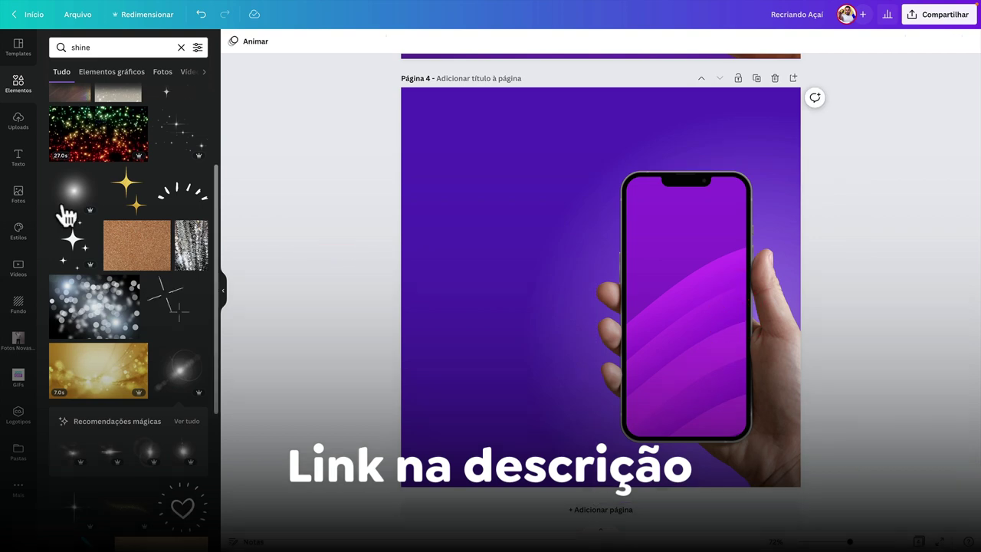
Step: Search the elements for "açaí" and look through the graphics and photos for a suitable image
{"action": "left_click", "coordinate": [18, 80]}
{"action": "left_click", "coordinate": [92, 52]}
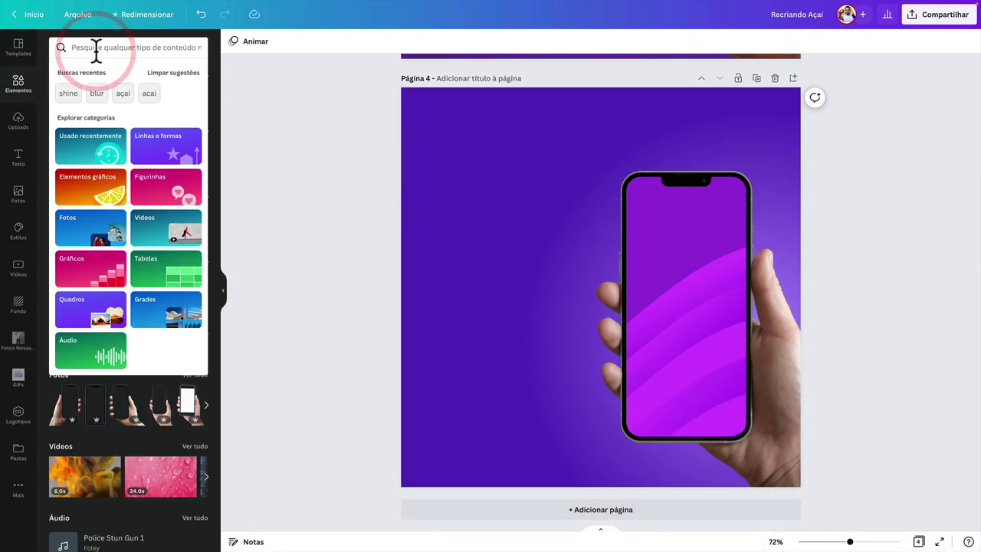
{"action": "type", "text": "aca"}
{"action": "left_click", "coordinate": [79, 93]}
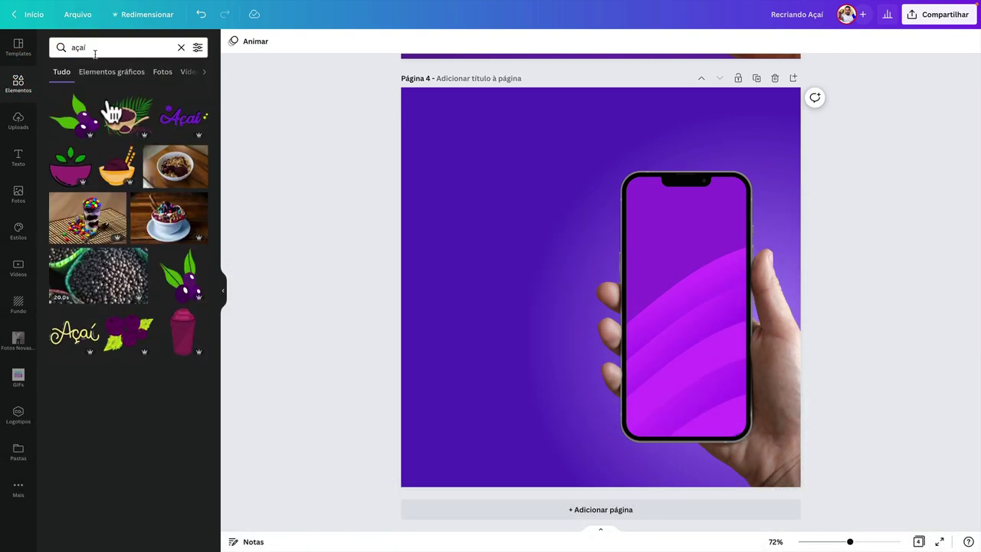
{"action": "left_click", "coordinate": [112, 73]}
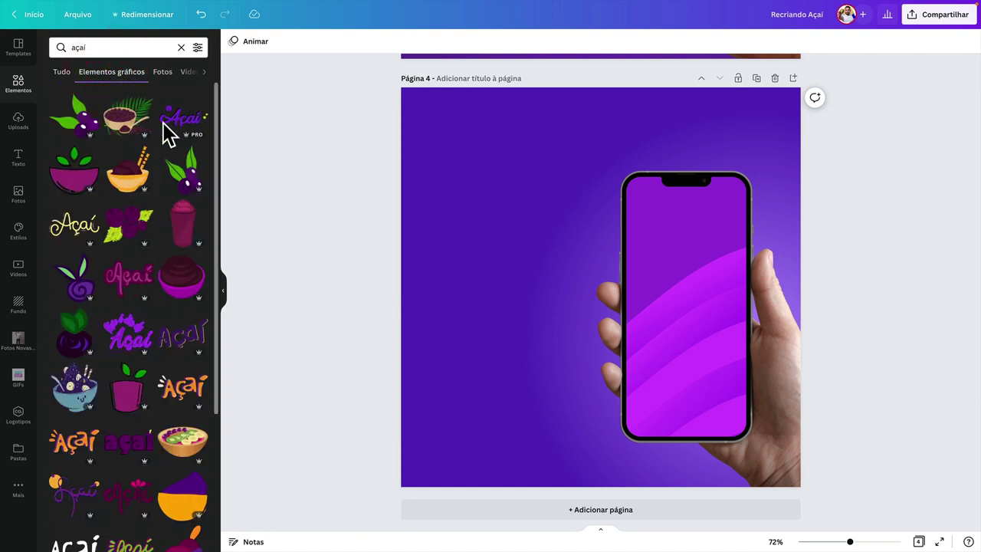
{"action": "left_click", "coordinate": [164, 73]}
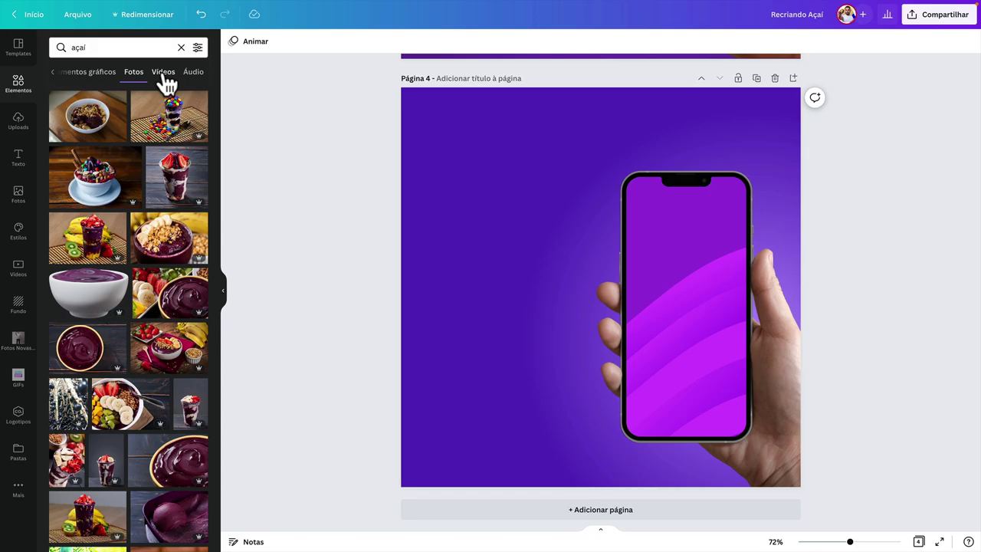
Step: Switch to Google Images, search for "Açai", and filter the results to large images with transparent color
{"action": "key", "text": "ctrl+Tab"}
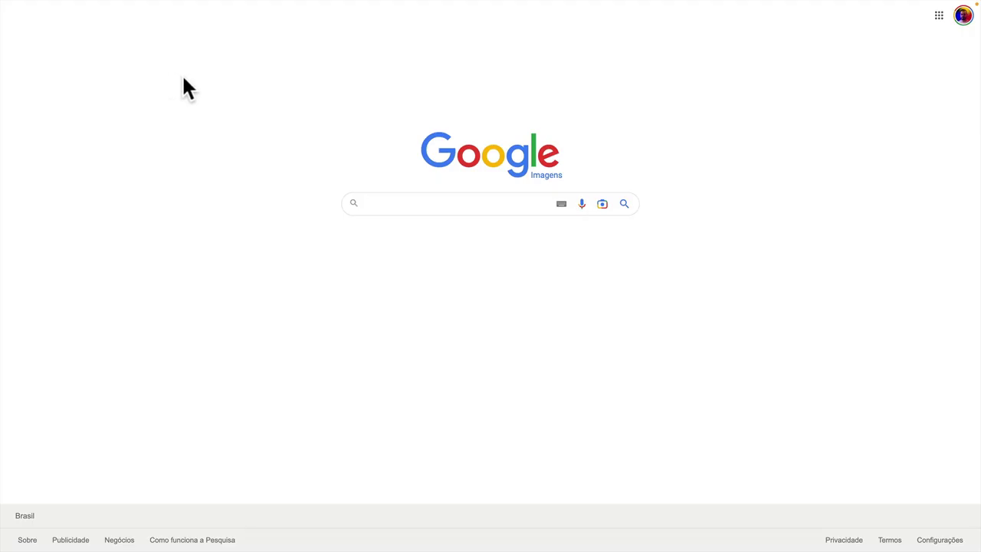
{"action": "type", "text": "Açai"}
{"action": "key", "text": "Return"}
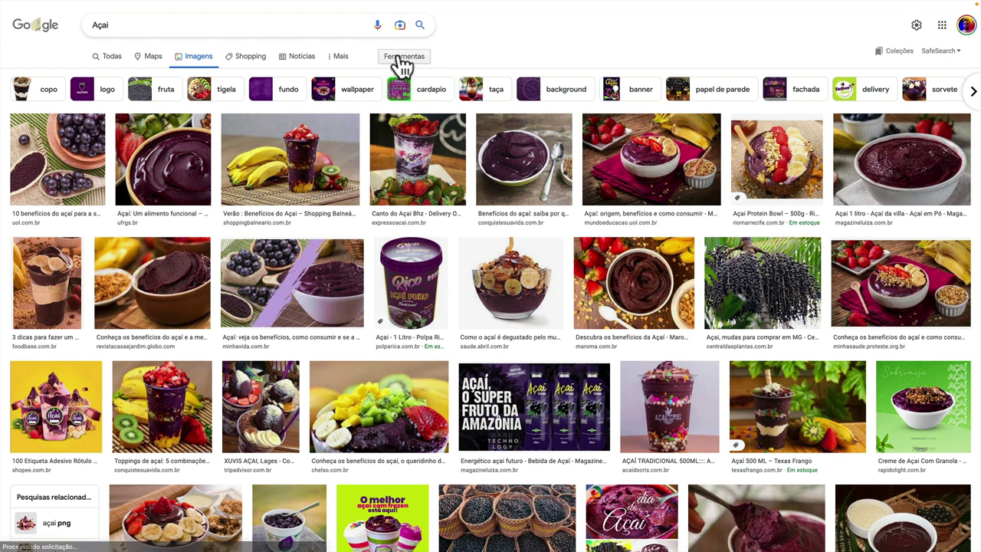
{"action": "left_click", "coordinate": [403, 58]}
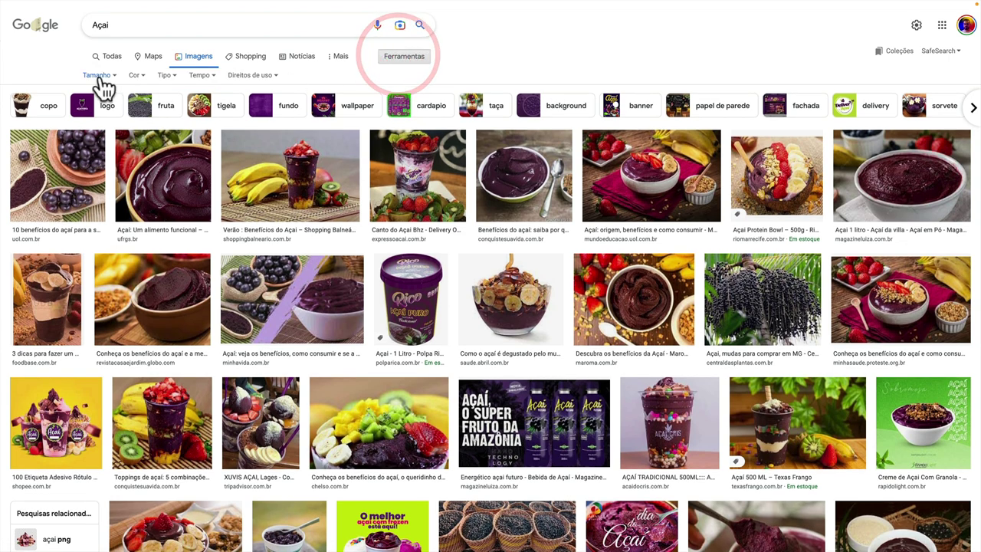
{"action": "left_click", "coordinate": [100, 80]}
{"action": "left_click", "coordinate": [100, 108]}
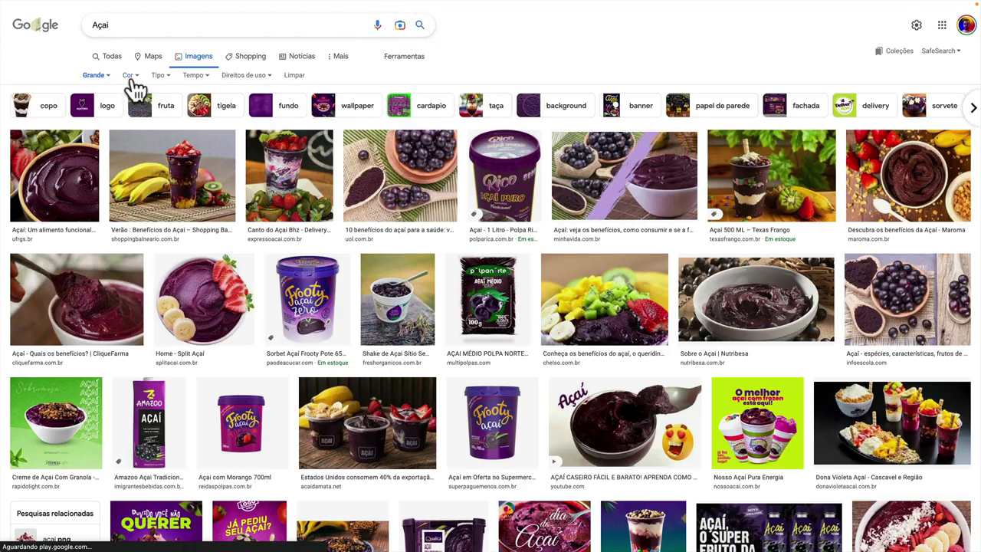
{"action": "left_click", "coordinate": [129, 75]}
{"action": "left_click", "coordinate": [130, 125]}
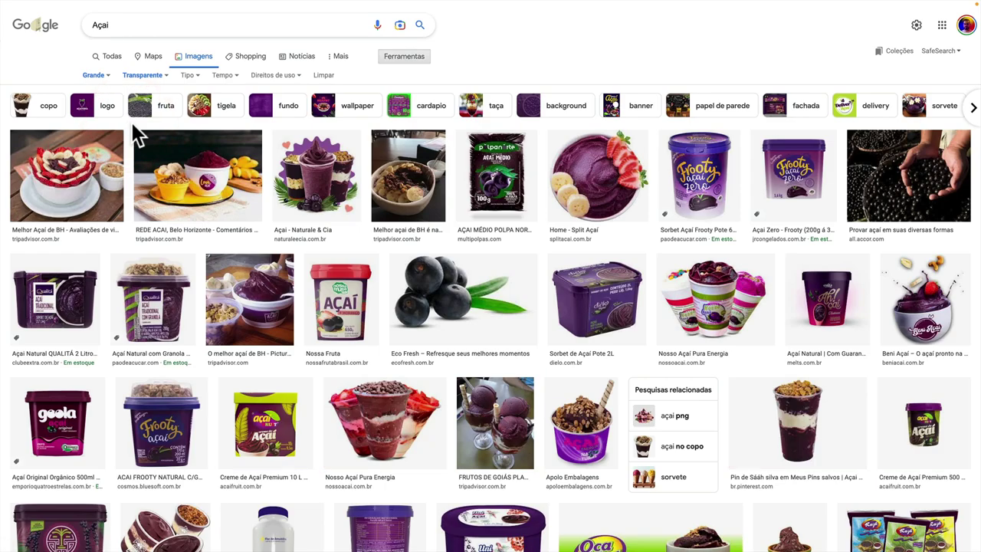
Step: Look through the açaí results and their related images, and copy the transparent white bowl topped with strawberries, bananas and blueberries
{"action": "left_click", "coordinate": [573, 167]}
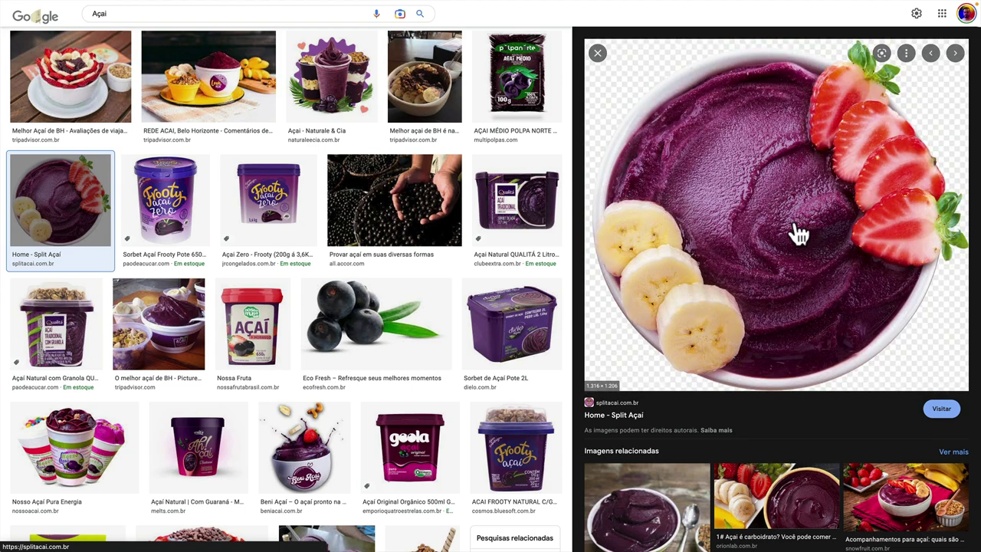
{"action": "scroll", "coordinate": [291, 207], "scroll_direction": "up", "scroll_amount": 1}
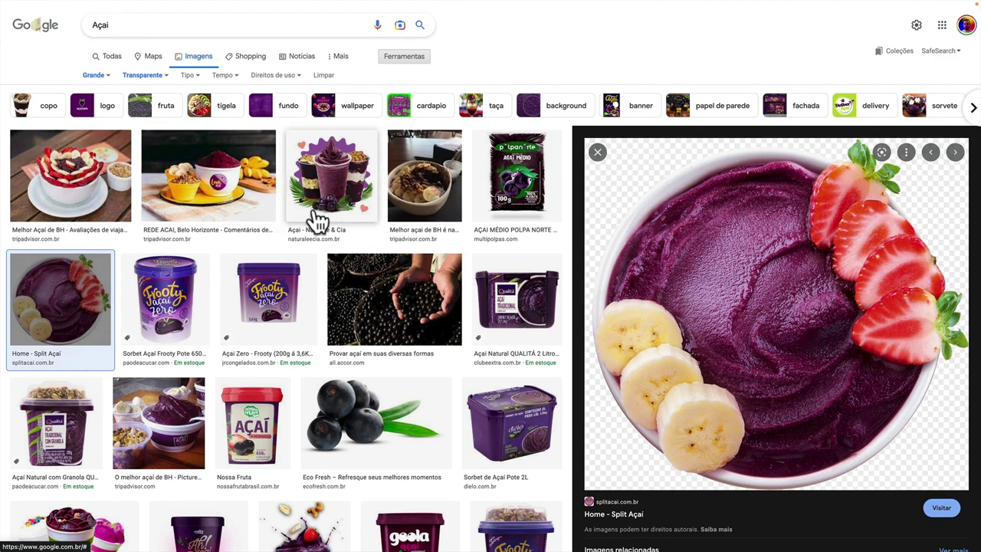
{"action": "scroll", "coordinate": [316, 222], "scroll_direction": "down", "scroll_amount": 1}
{"action": "scroll", "coordinate": [315, 222], "scroll_direction": "down", "scroll_amount": 6}
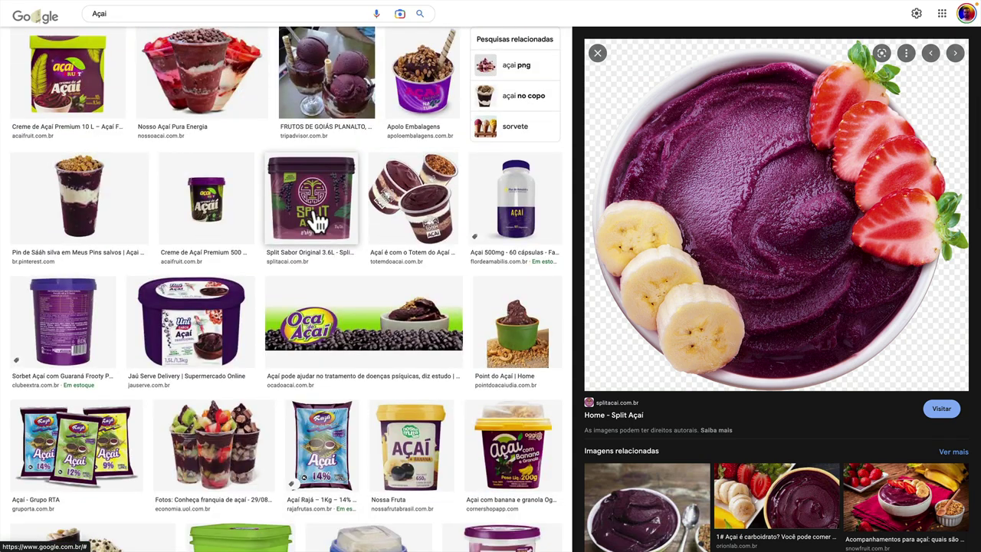
{"action": "scroll", "coordinate": [318, 222], "scroll_direction": "down", "scroll_amount": 10}
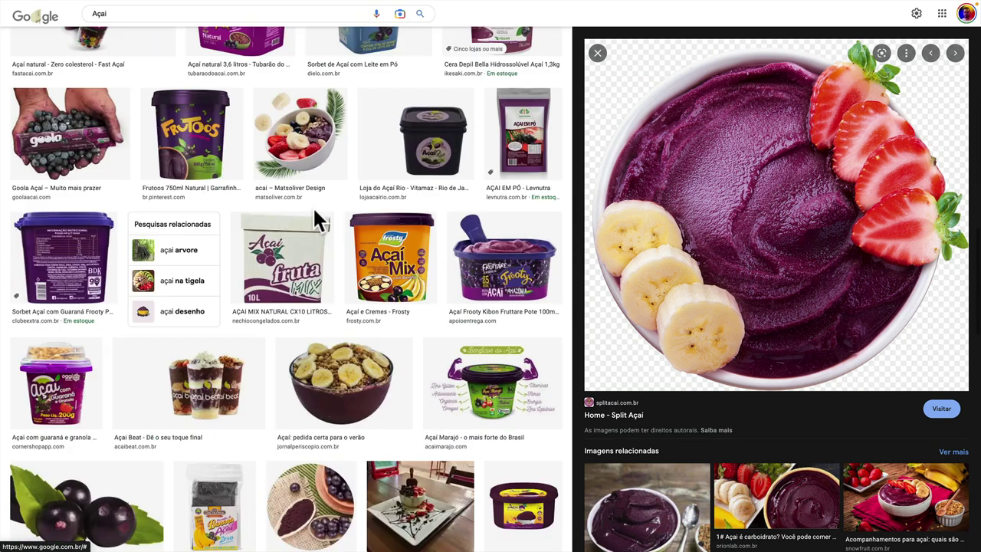
{"action": "left_click", "coordinate": [284, 158]}
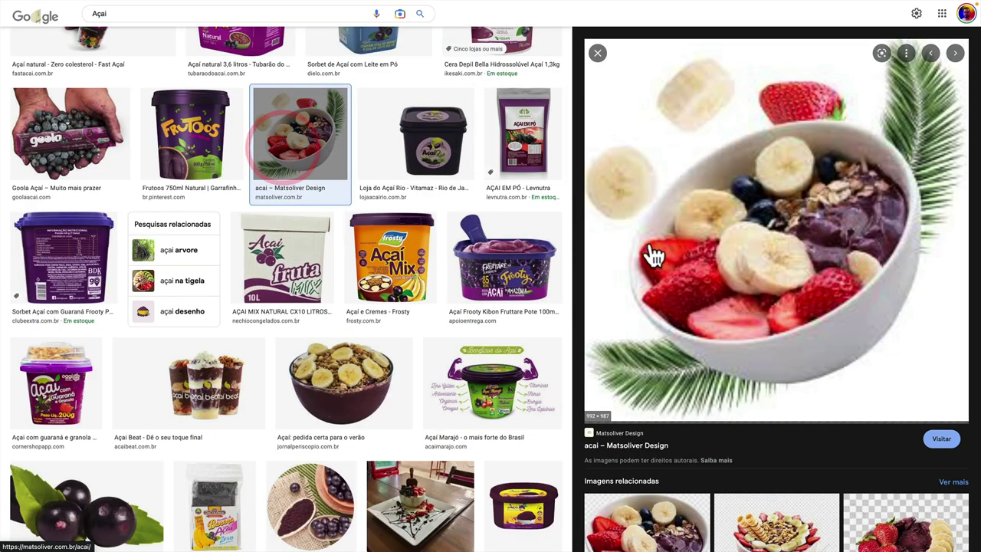
{"action": "scroll", "coordinate": [763, 339], "scroll_direction": "down", "scroll_amount": 2}
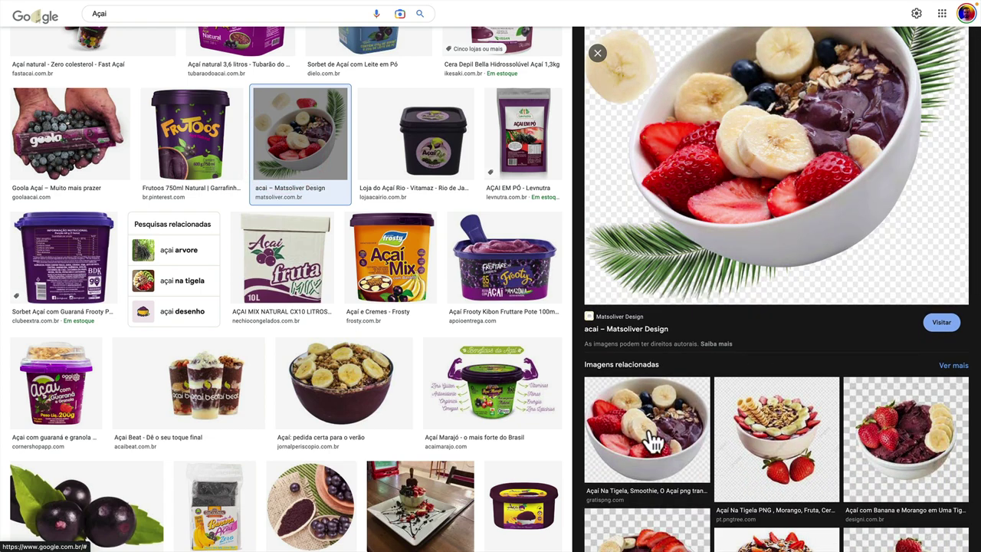
{"action": "left_click", "coordinate": [652, 443]}
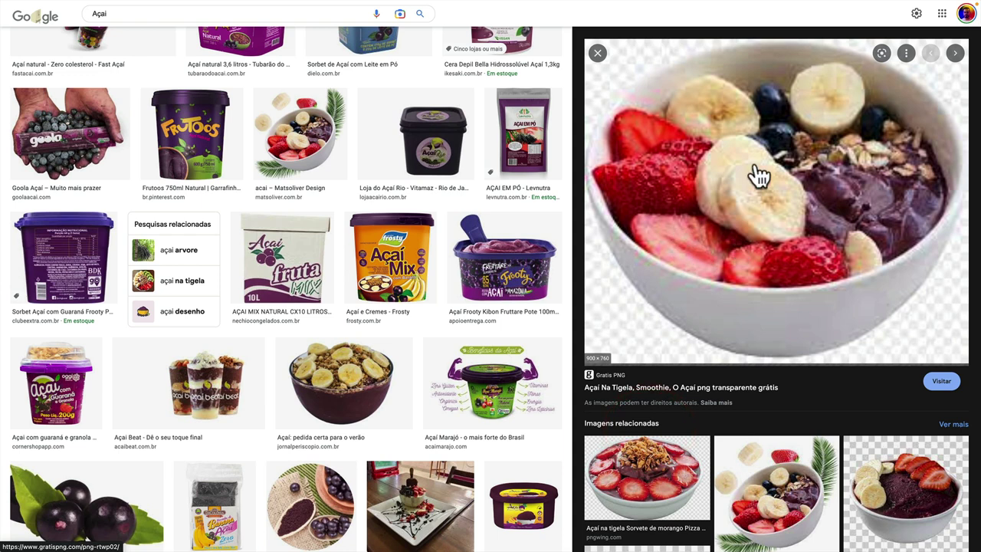
{"action": "right_click", "coordinate": [679, 284]}
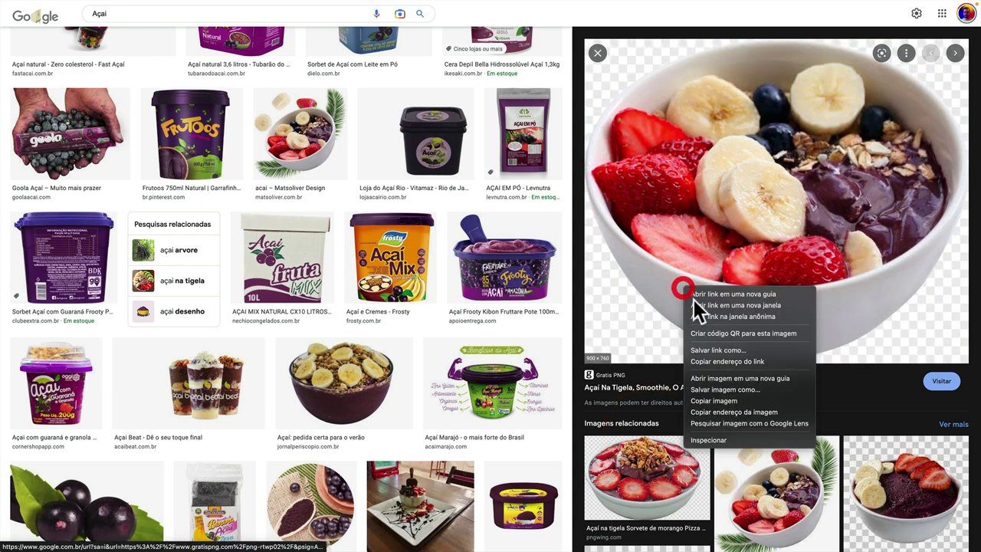
{"action": "left_click", "coordinate": [705, 397]}
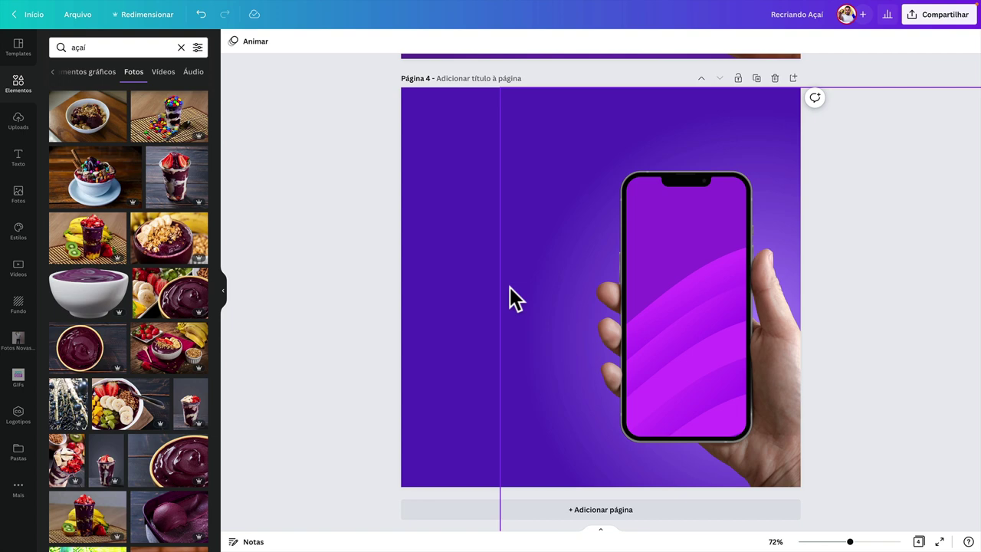
Step: Switch back to Canva, paste the copied bowl image onto page 4 and remove its checkered background
{"action": "key", "text": "ctrl+v"}
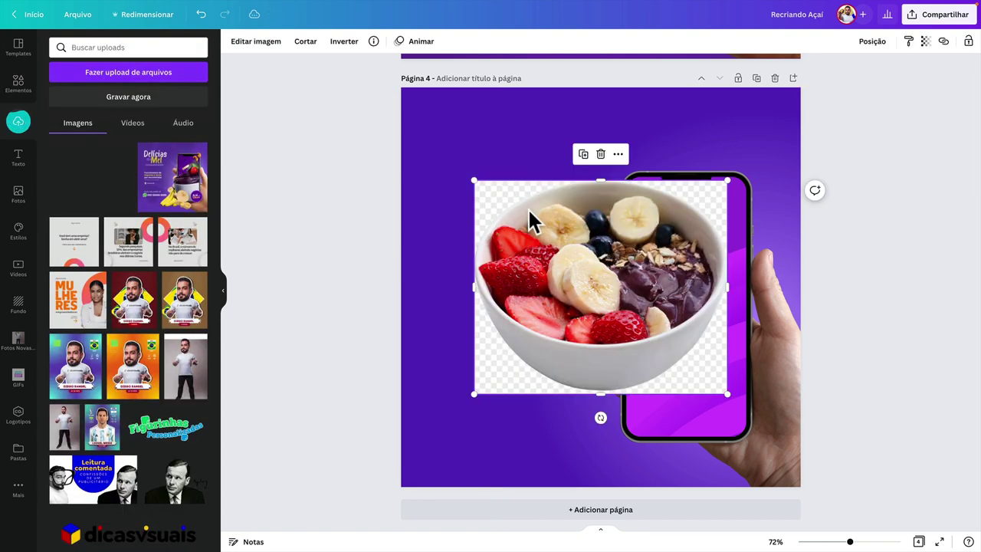
{"action": "left_click", "coordinate": [247, 44]}
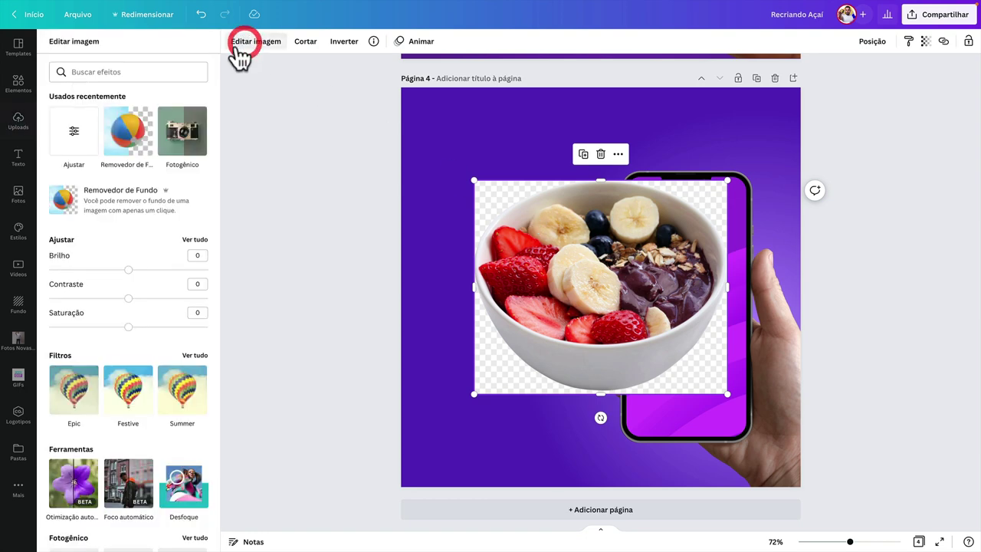
{"action": "left_click", "coordinate": [129, 135]}
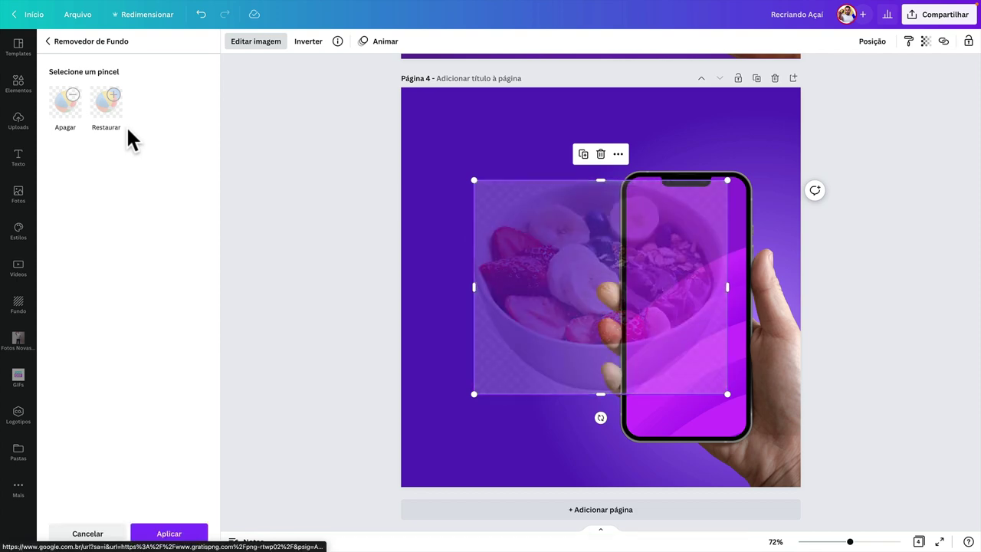
{"action": "left_click", "coordinate": [170, 532]}
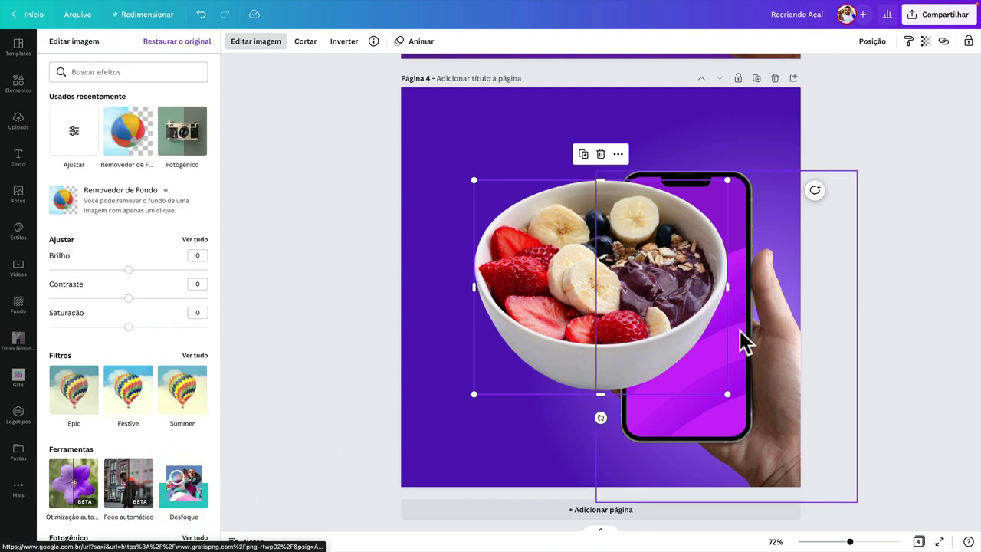
{"action": "left_click", "coordinate": [366, 311]}
{"action": "left_click", "coordinate": [625, 270]}
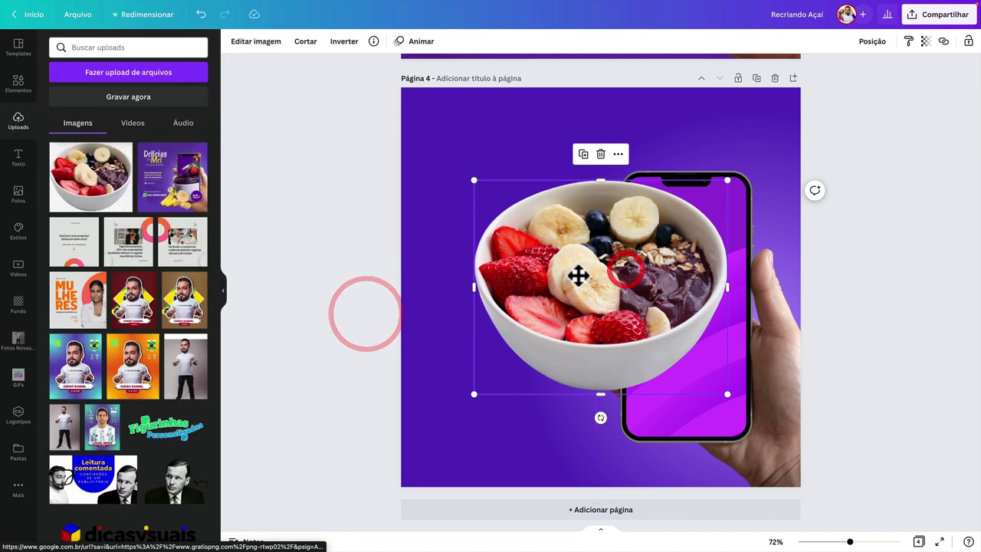
Step: Place a slightly smaller bowl over the lower part of the phone and crop its right side at the screen's inner edge
{"action": "left_click_drag", "start_coordinate": [578, 276], "coordinate": [631, 284]}
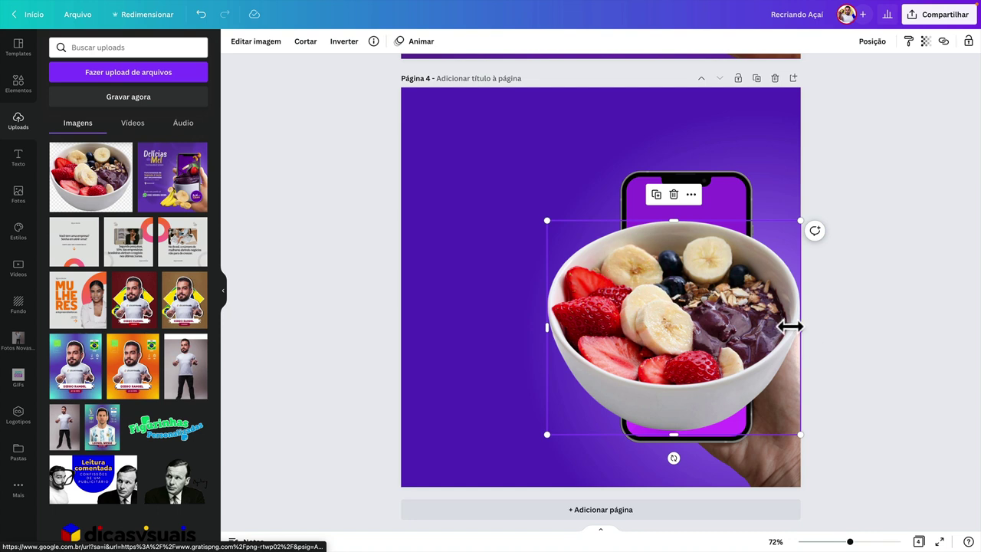
{"action": "left_click_drag", "start_coordinate": [791, 326], "coordinate": [746, 327]}
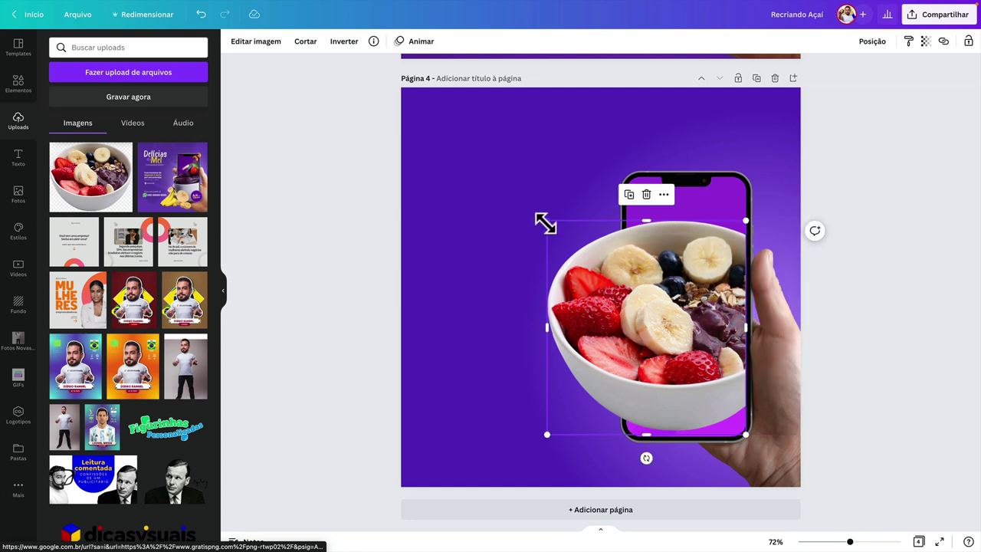
{"action": "left_click_drag", "start_coordinate": [547, 221], "coordinate": [573, 247]}
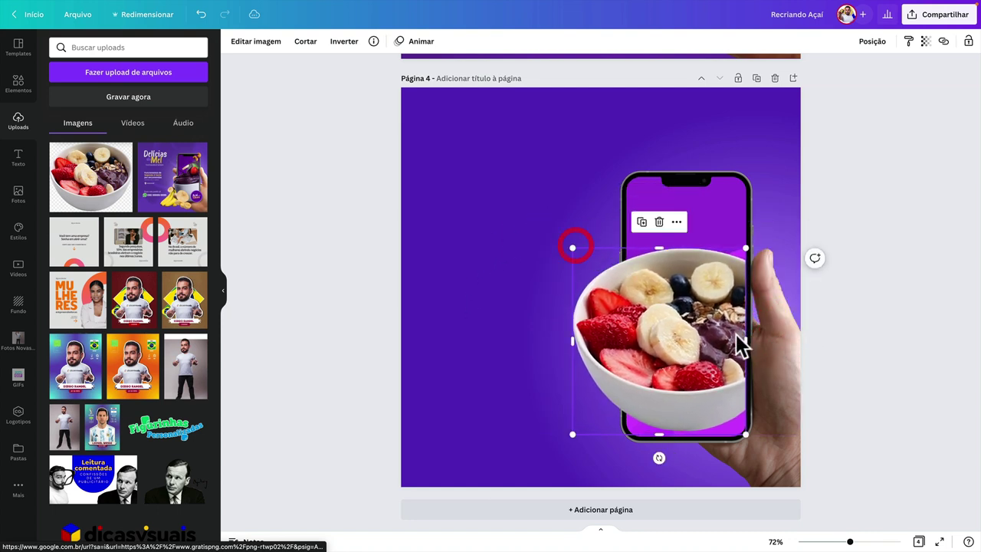
{"action": "mouse_move", "coordinate": [746, 341]}
{"action": "left_mouse_down"}
{"action": "mouse_move", "coordinate": [757, 350]}
{"action": "mouse_move", "coordinate": [736, 339]}
{"action": "mouse_move", "coordinate": [756, 338]}
{"action": "left_mouse_up"}
{"action": "scroll", "coordinate": [756, 339], "scroll_direction": "up", "scroll_amount": 5}
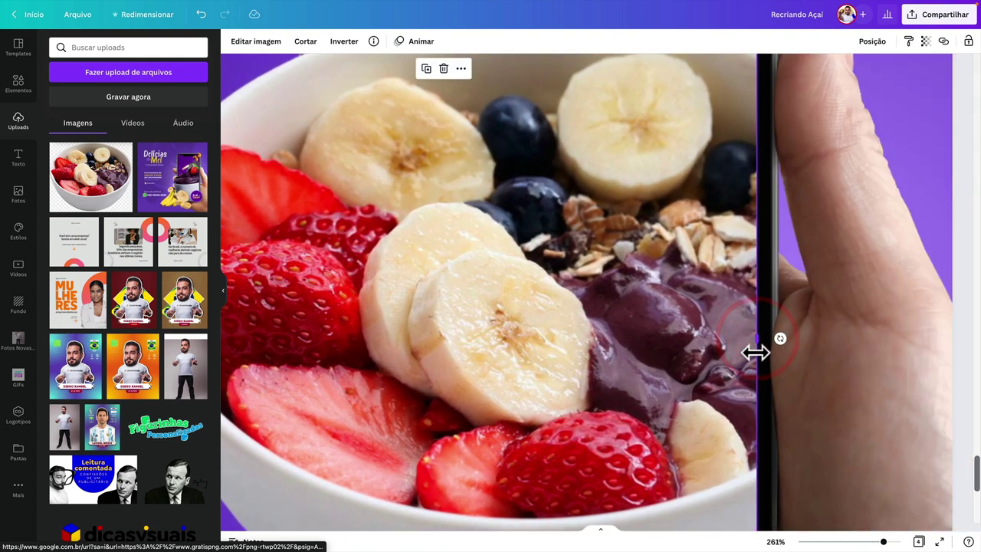
{"action": "scroll", "coordinate": [756, 338], "scroll_direction": "down", "scroll_amount": 5}
{"action": "left_click_drag", "start_coordinate": [712, 203], "coordinate": [751, 257]}
{"action": "key", "text": "ctrl+z"}
{"action": "scroll", "coordinate": [758, 259], "scroll_direction": "up", "scroll_amount": 1}
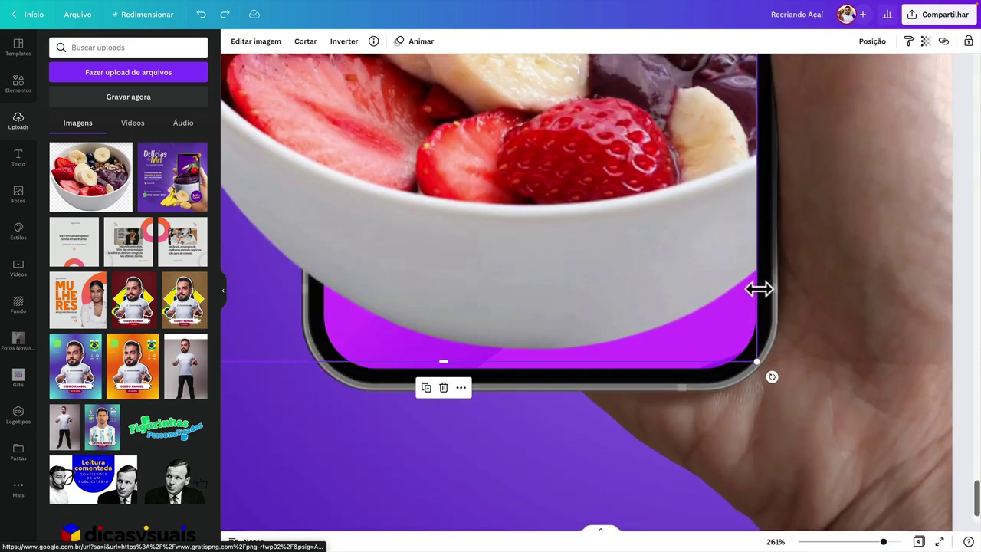
{"action": "scroll", "coordinate": [753, 328], "scroll_direction": "down", "scroll_amount": 5}
{"action": "scroll", "coordinate": [753, 328], "scroll_direction": "up", "scroll_amount": 1}
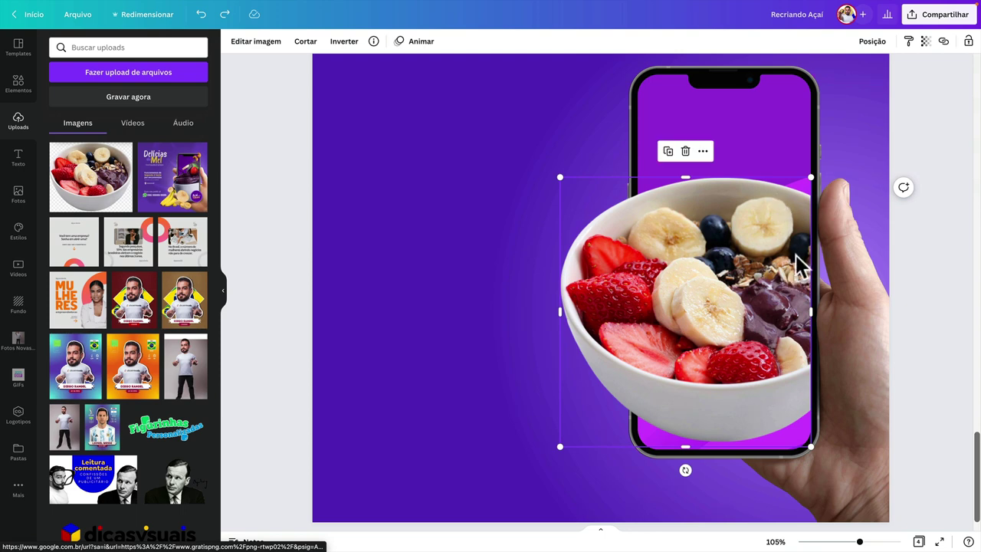
{"action": "left_click", "coordinate": [296, 305]}
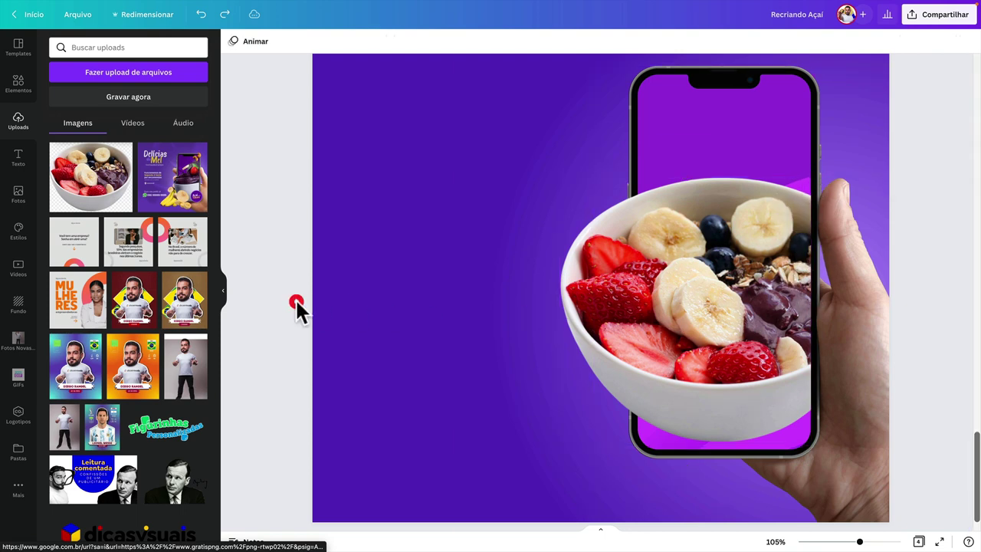
Step: Search the elements for "palmeira" and add the photo of a single green palm leaf to page 4
{"action": "scroll", "coordinate": [296, 310], "scroll_direction": "down", "scroll_amount": 2}
{"action": "scroll", "coordinate": [567, 310], "scroll_direction": "down", "scroll_amount": 1}
{"action": "scroll", "coordinate": [599, 310], "scroll_direction": "down", "scroll_amount": 1}
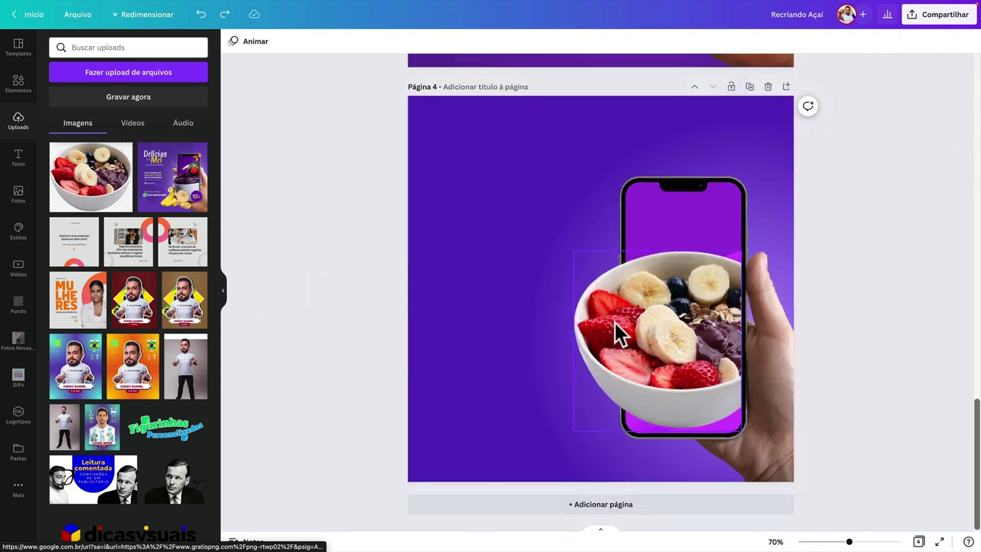
{"action": "left_click", "coordinate": [19, 85]}
{"action": "type", "text": "palmei"}
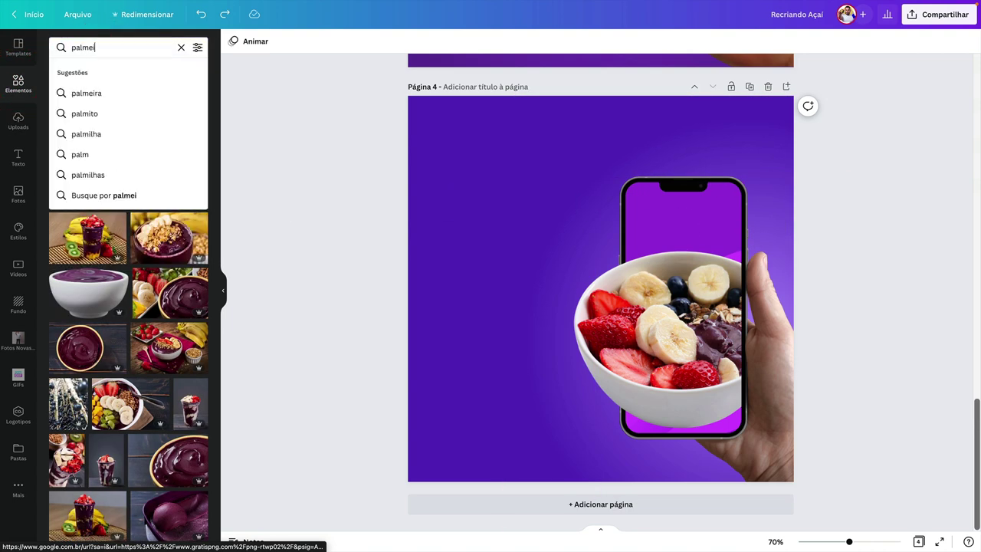
{"action": "left_click", "coordinate": [81, 92]}
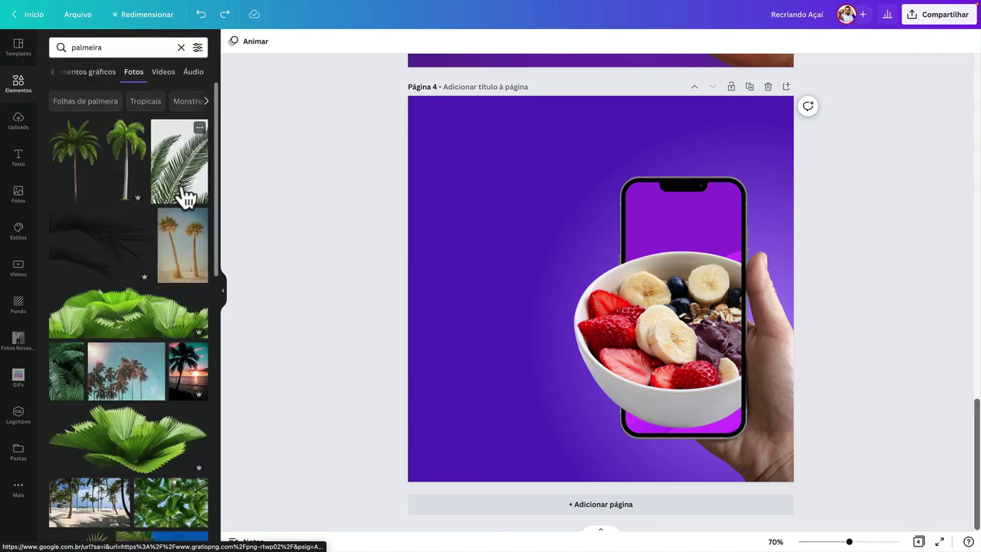
{"action": "scroll", "coordinate": [134, 280], "scroll_direction": "down", "scroll_amount": 5}
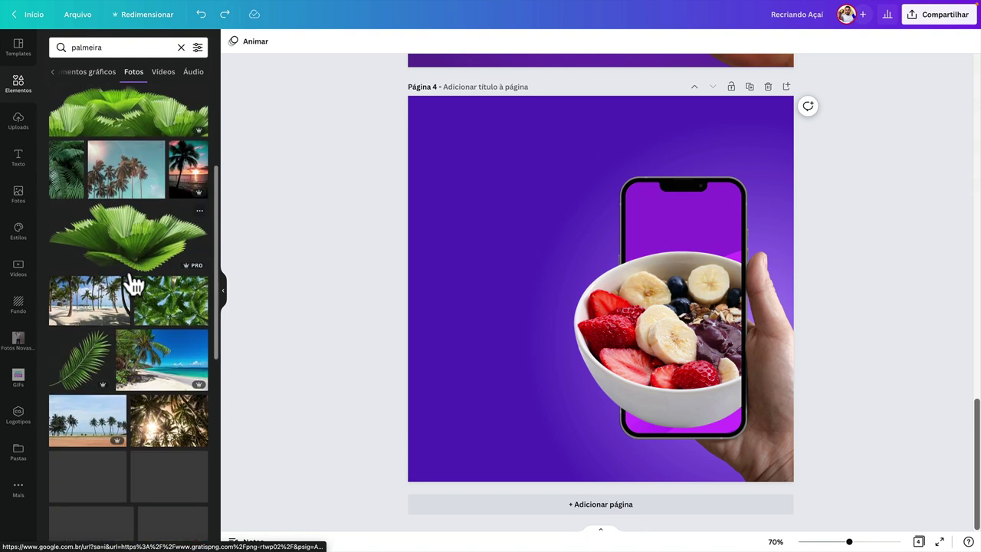
{"action": "left_click", "coordinate": [84, 346]}
Step: Flip the palm leaf horizontally and fit it, cropped and slightly enlarged, against the right inner edge of the phone's screen
{"action": "left_click", "coordinate": [350, 45]}
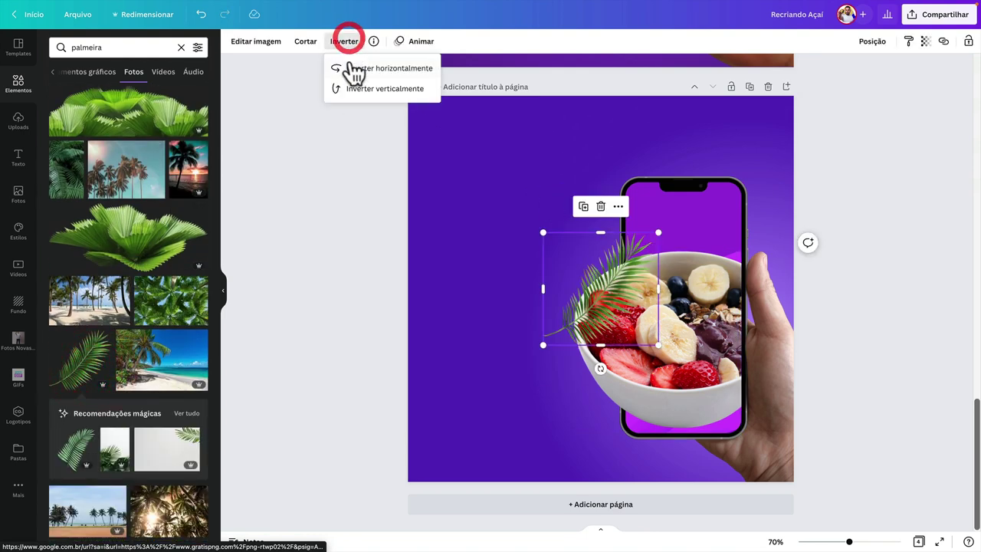
{"action": "left_click", "coordinate": [350, 62]}
{"action": "left_click_drag", "start_coordinate": [598, 306], "coordinate": [728, 220]}
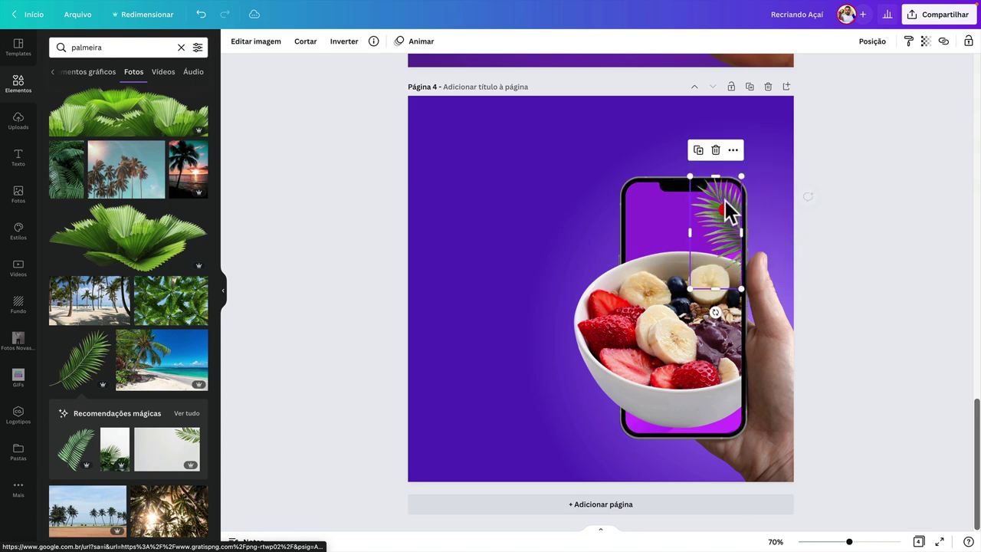
{"action": "scroll", "coordinate": [725, 200], "scroll_direction": "up", "scroll_amount": 5}
{"action": "left_click_drag", "start_coordinate": [730, 137], "coordinate": [712, 119]}
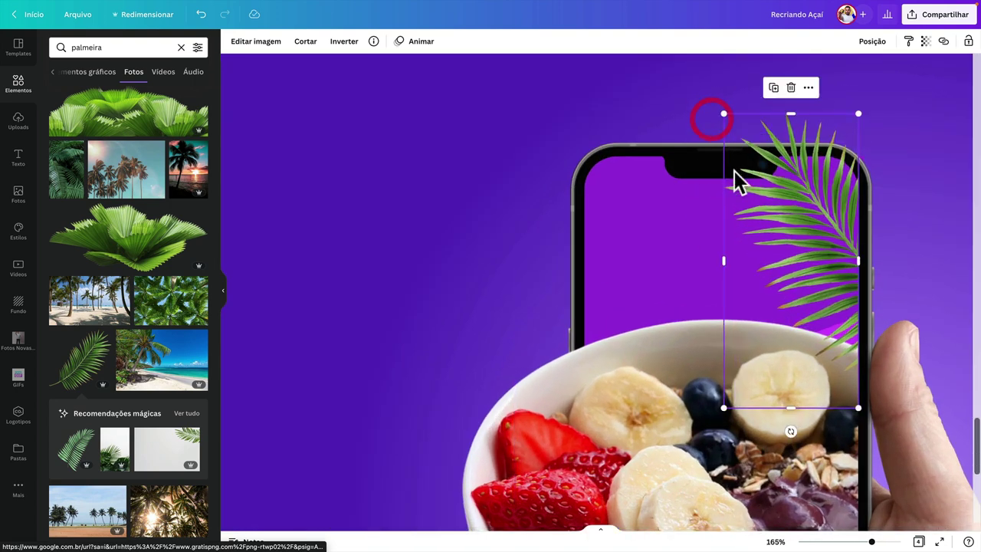
Step: Send the palm leaf backward behind the bowl and place a duplicate of it slightly lower
{"action": "right_click", "coordinate": [787, 242]}
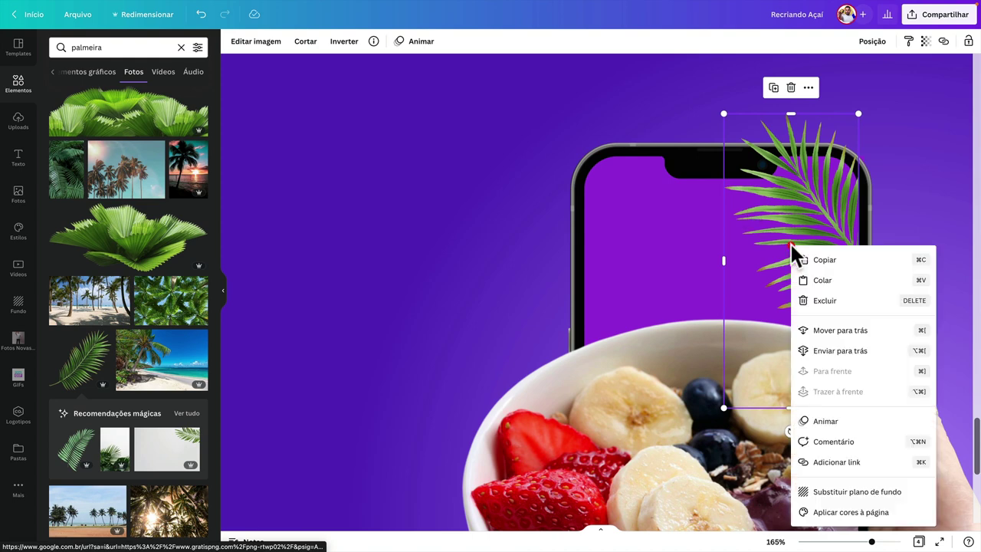
{"action": "left_click", "coordinate": [834, 330]}
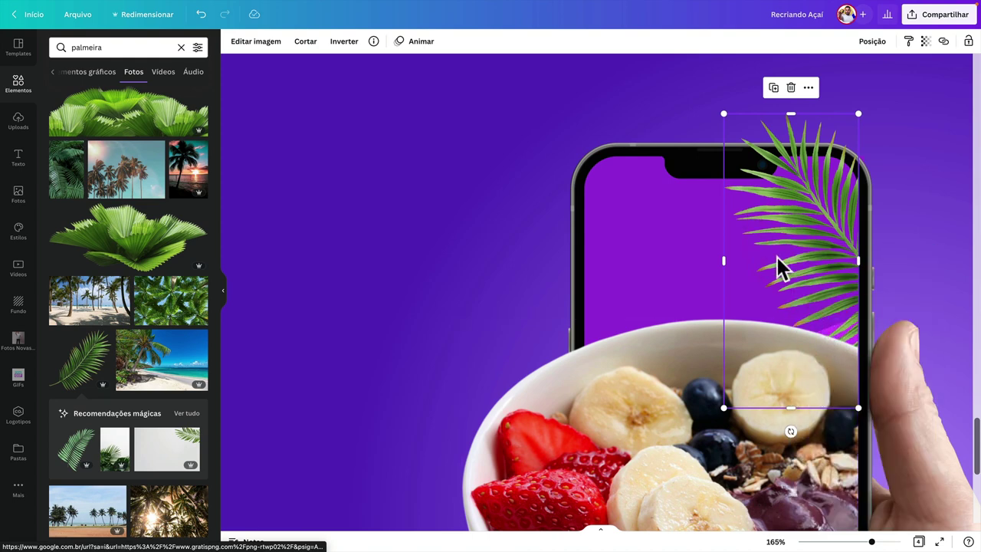
{"action": "left_click_drag", "start_coordinate": [778, 257], "coordinate": [791, 270]}
{"action": "left_click_drag", "start_coordinate": [798, 224], "coordinate": [784, 244]}
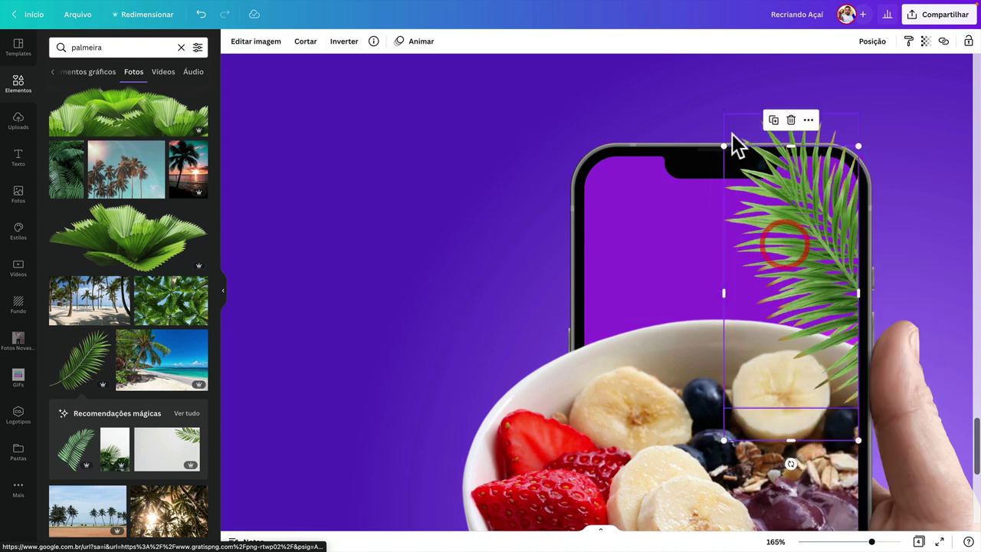
Step: Flip the duplicated palm leaf vertically and move it left towards the middle of the phone's screen
{"action": "left_click", "coordinate": [354, 42]}
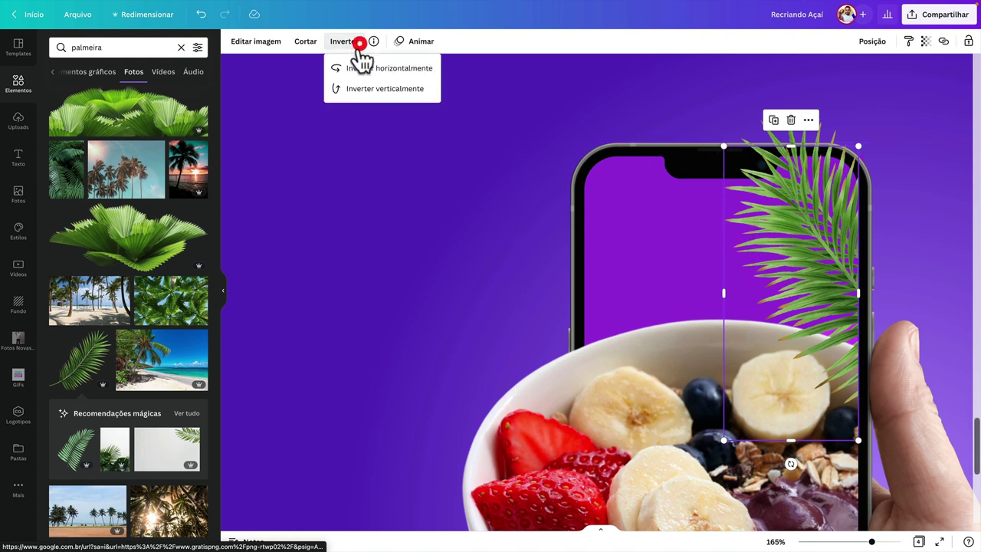
{"action": "left_click", "coordinate": [356, 68]}
{"action": "left_click", "coordinate": [370, 88]}
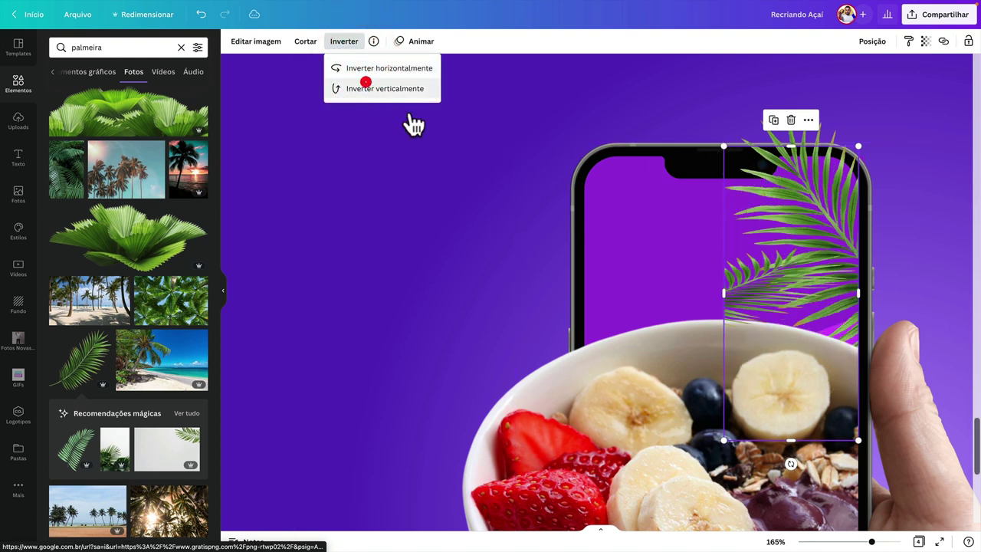
{"action": "left_click", "coordinate": [383, 68]}
{"action": "left_click", "coordinate": [384, 88]}
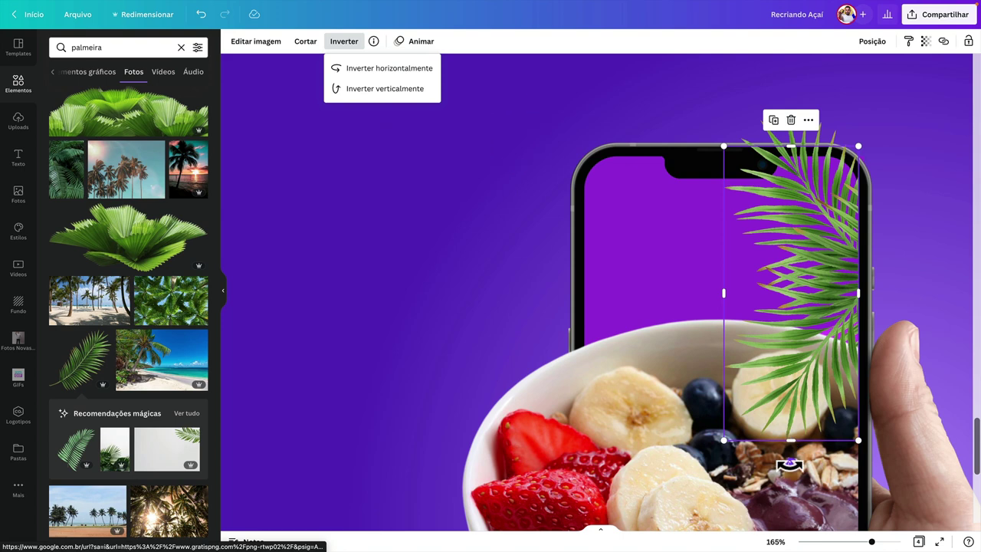
{"action": "left_click_drag", "start_coordinate": [789, 414], "coordinate": [718, 366]}
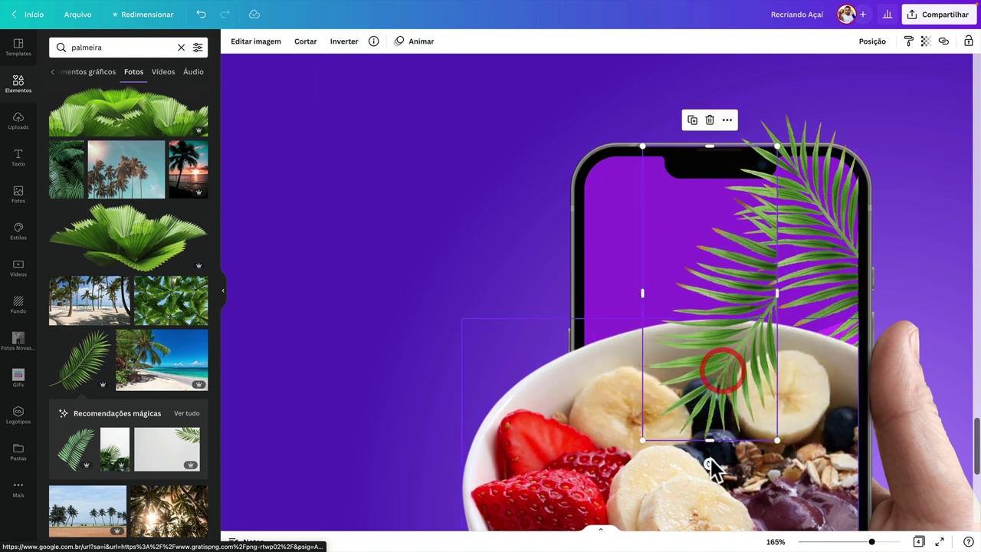
Step: Rotate the duplicated palm leaf, place it low on the phone's screen behind the bowl and crop it at the screen's right inner edge
{"action": "left_click_drag", "start_coordinate": [712, 465], "coordinate": [553, 291]}
{"action": "left_click_drag", "start_coordinate": [693, 285], "coordinate": [744, 284]}
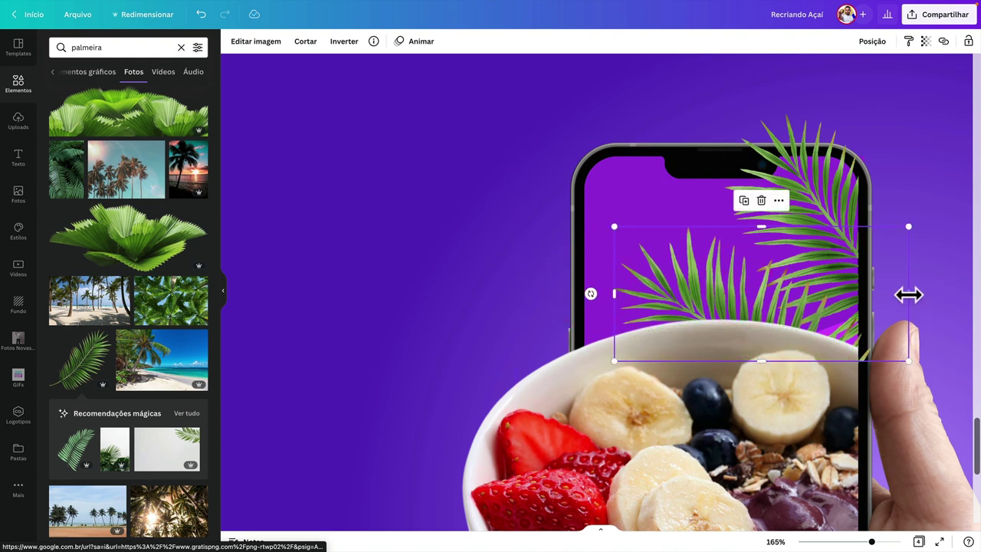
{"action": "left_click_drag", "start_coordinate": [909, 294], "coordinate": [856, 305]}
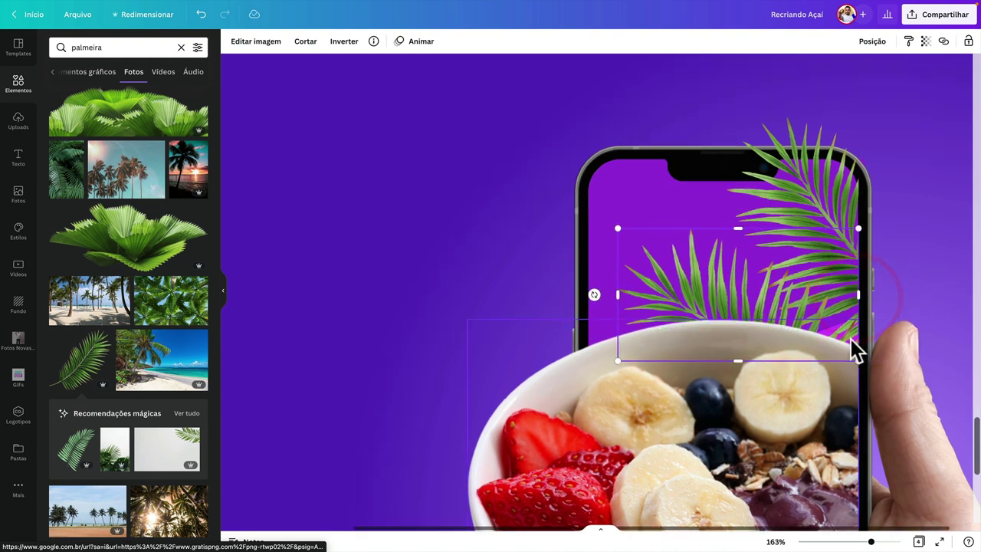
{"action": "scroll", "coordinate": [851, 348], "scroll_direction": "down", "scroll_amount": 5}
{"action": "left_click", "coordinate": [798, 320]}
{"action": "scroll", "coordinate": [797, 322], "scroll_direction": "up", "scroll_amount": 3}
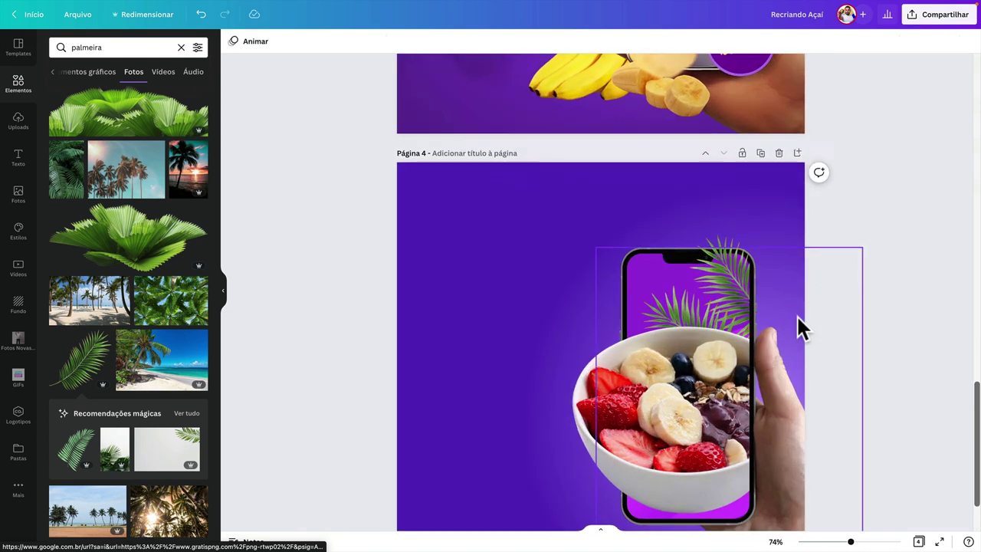
Step: Search the photos for "banana" and look through the results for cut banana pieces
{"action": "left_click", "coordinate": [97, 44]}
{"action": "double_click", "coordinate": [96, 46]}
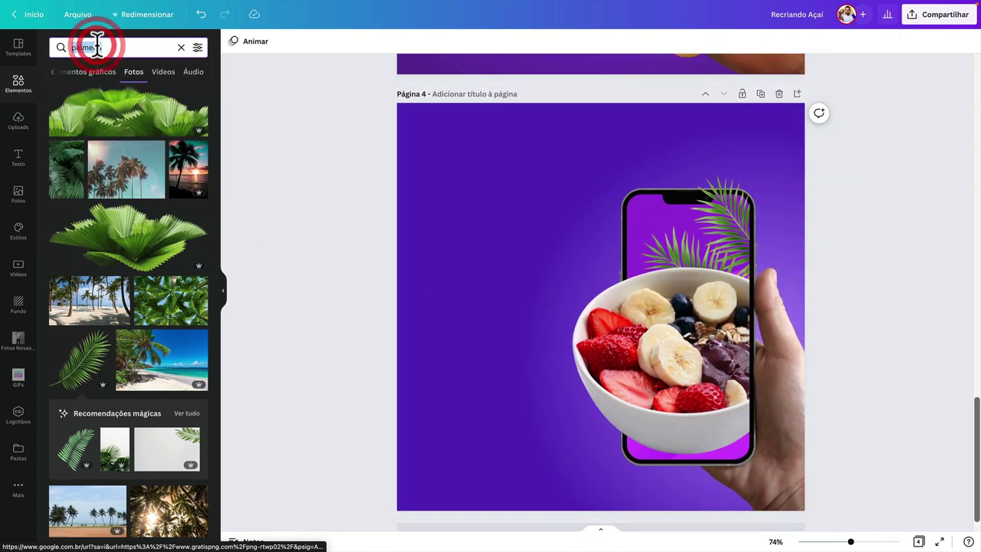
{"action": "type", "text": "bann"}
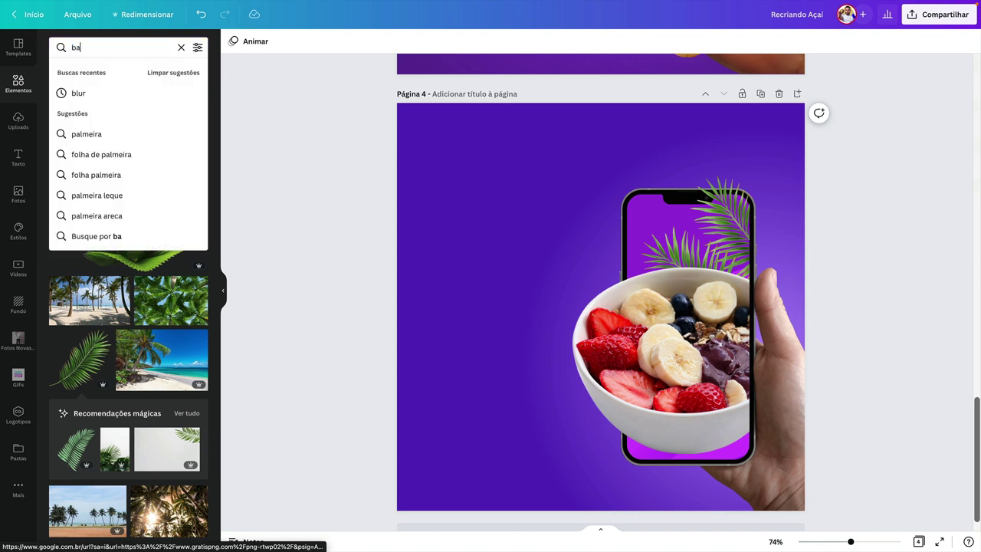
{"action": "key", "text": "Return"}
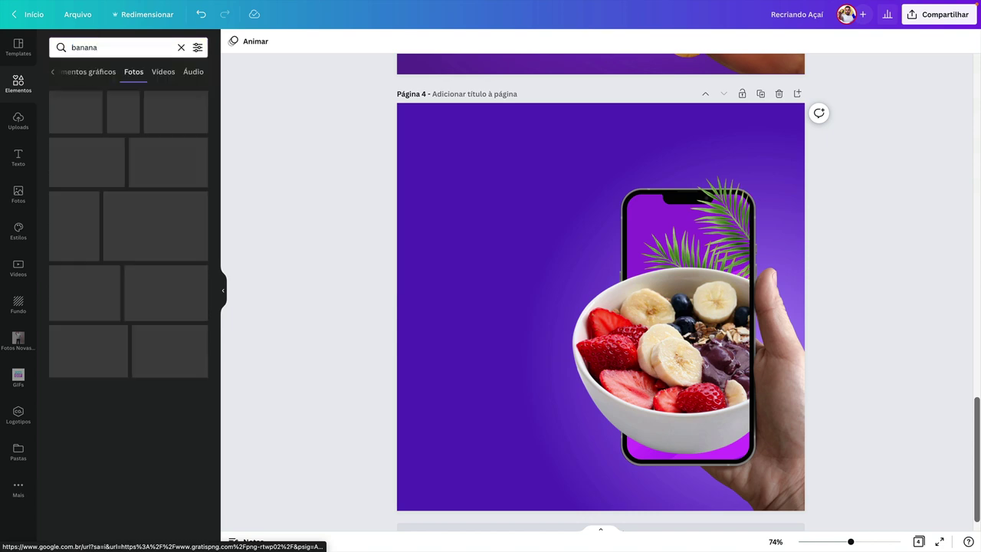
{"action": "scroll", "coordinate": [123, 207], "scroll_direction": "down", "scroll_amount": 2}
{"action": "scroll", "coordinate": [108, 222], "scroll_direction": "down", "scroll_amount": 1}
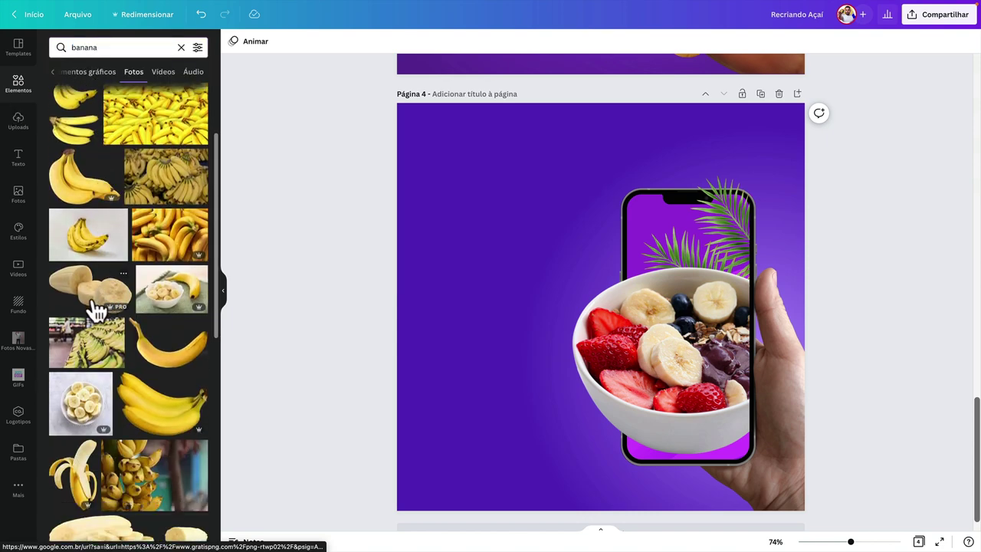
Step: Add the cut banana pieces photo to page 4, place it against the bowl's lower left side and enlarge it slightly
{"action": "left_click", "coordinate": [91, 303]}
{"action": "left_click_drag", "start_coordinate": [580, 311], "coordinate": [592, 457]}
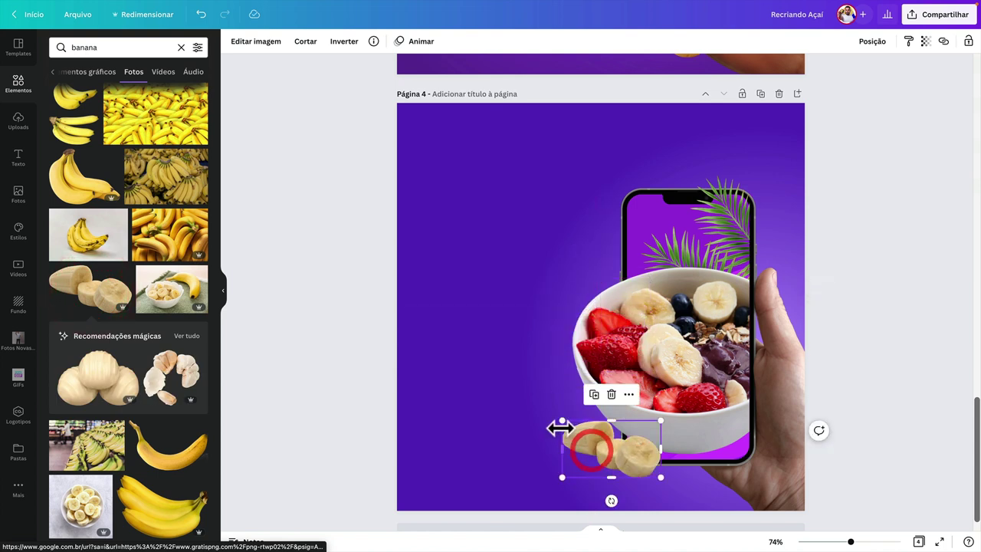
{"action": "left_click_drag", "start_coordinate": [563, 420], "coordinate": [545, 400]}
{"action": "left_click", "coordinate": [597, 417]}
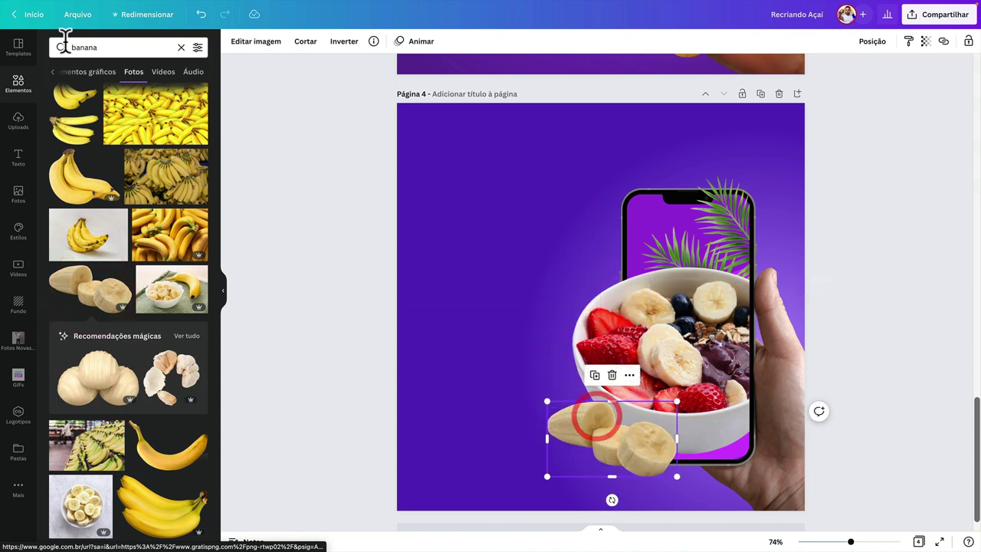
Step: Search the photos for "castanha" and look through the results for isolated nuts
{"action": "left_click", "coordinate": [95, 46]}
{"action": "double_click", "coordinate": [95, 46]}
{"action": "type", "text": "castan"}
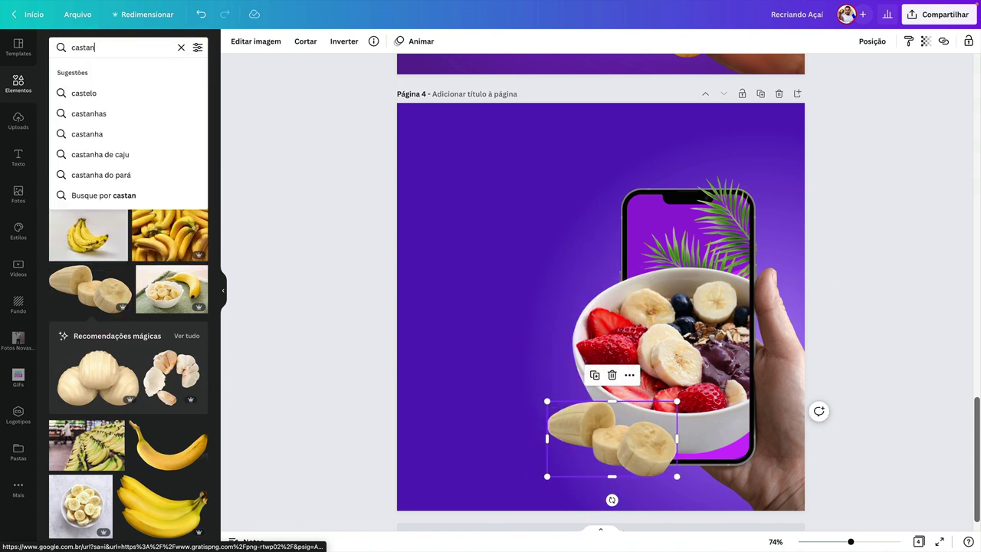
{"action": "type", "text": "ha"}
{"action": "key", "text": "Return"}
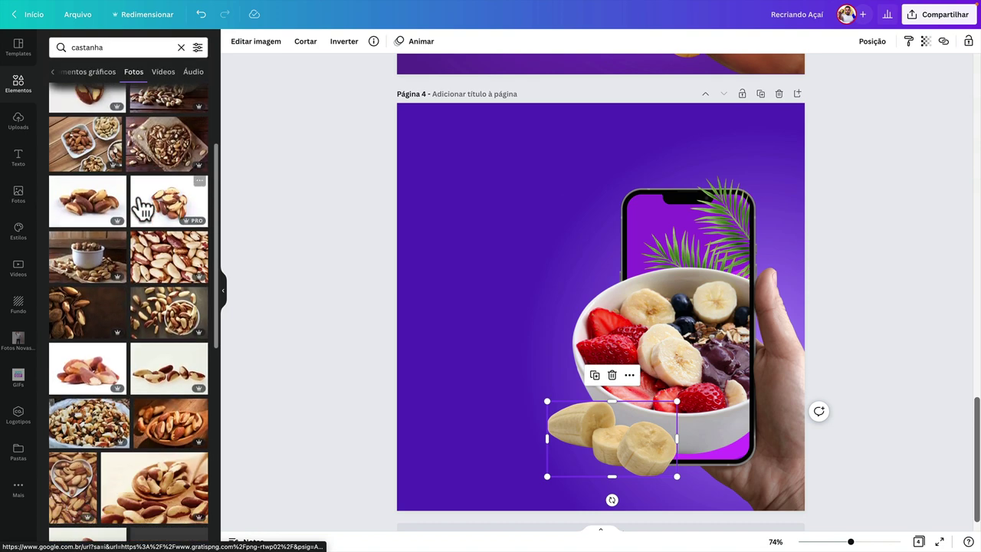
{"action": "scroll", "coordinate": [142, 207], "scroll_direction": "down", "scroll_amount": 10}
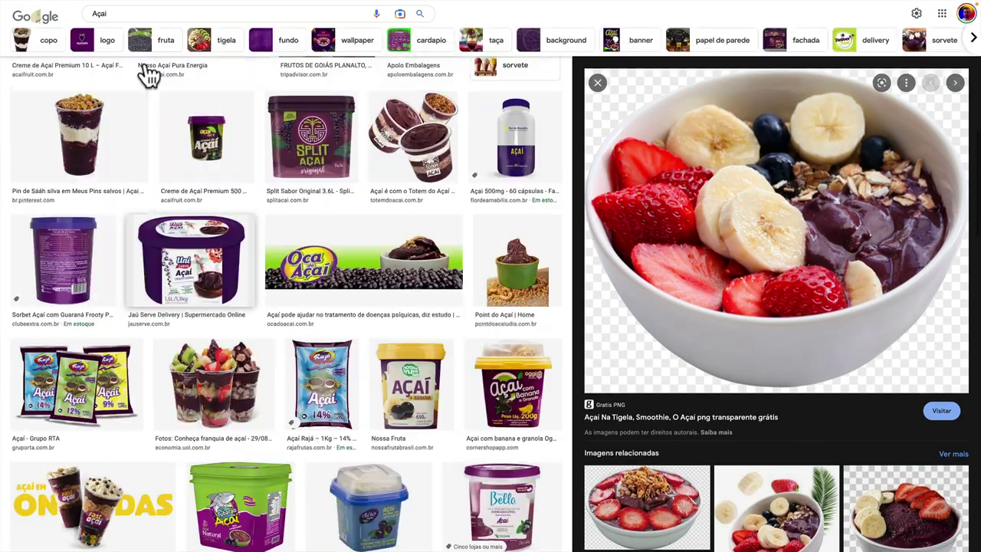
Step: Switch to Google Images and replace the search "Açai" with "Nuts"
{"action": "scroll", "coordinate": [150, 75], "scroll_direction": "up", "scroll_amount": 10}
{"action": "left_click", "coordinate": [128, 18]}
{"action": "key", "text": "BackSpace"}
{"action": "key", "text": "BackSpace"}
{"action": "key", "text": "BackSpace"}
{"action": "key", "text": "BackSpace"}
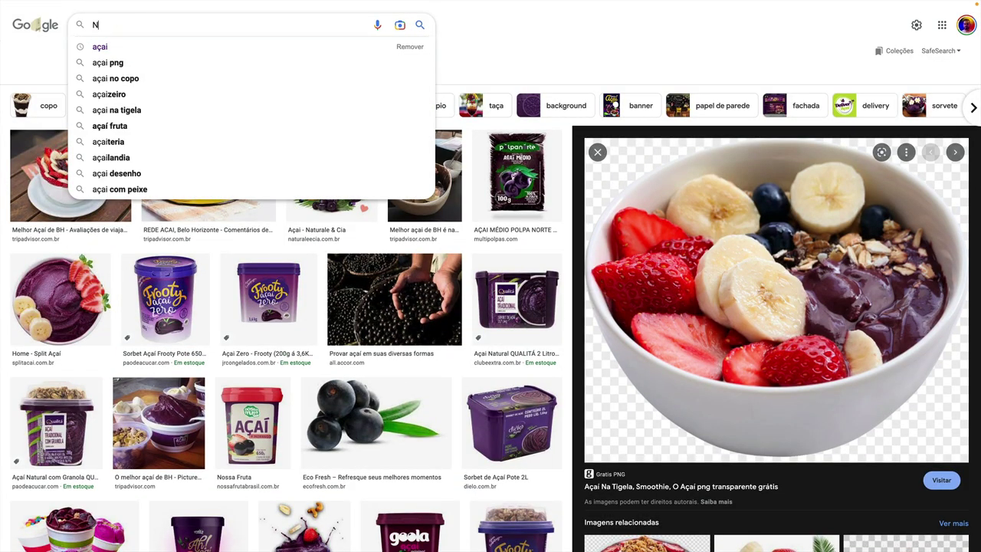
{"action": "type", "text": "Nut"}
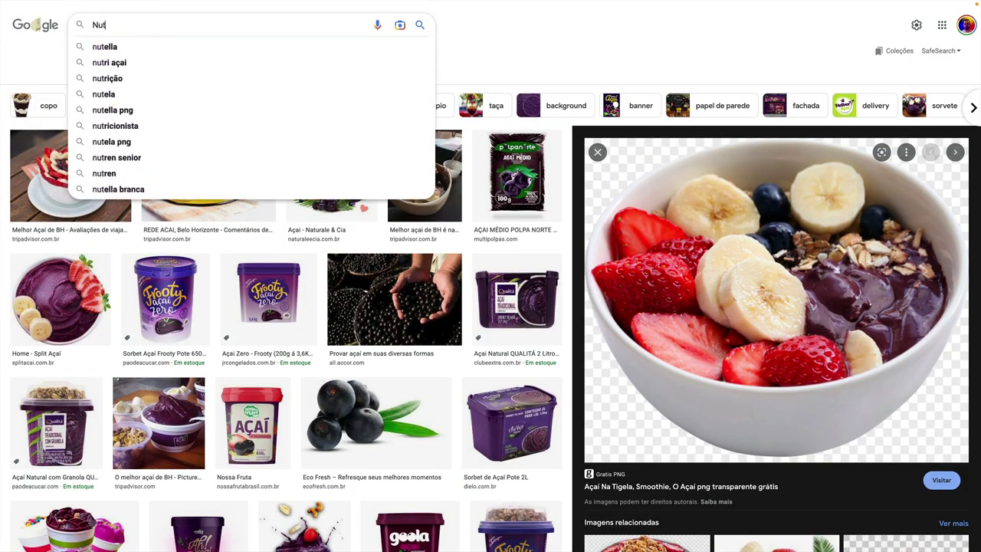
{"action": "type", "text": "s"}
{"action": "key", "text": "Return"}
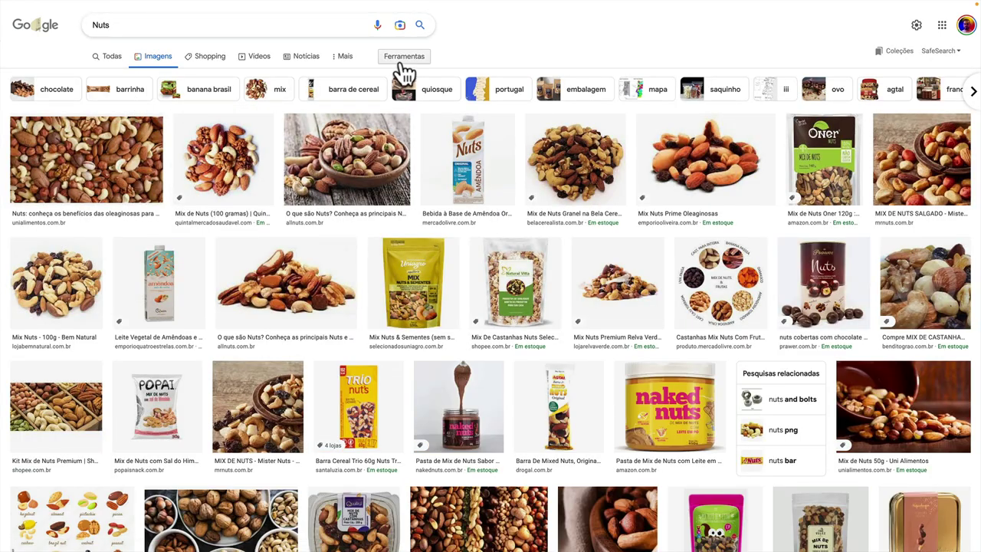
Step: Filter the nuts image results by size and by transparent colour
{"action": "left_click", "coordinate": [402, 65]}
{"action": "left_click", "coordinate": [108, 72]}
{"action": "left_click", "coordinate": [111, 105]}
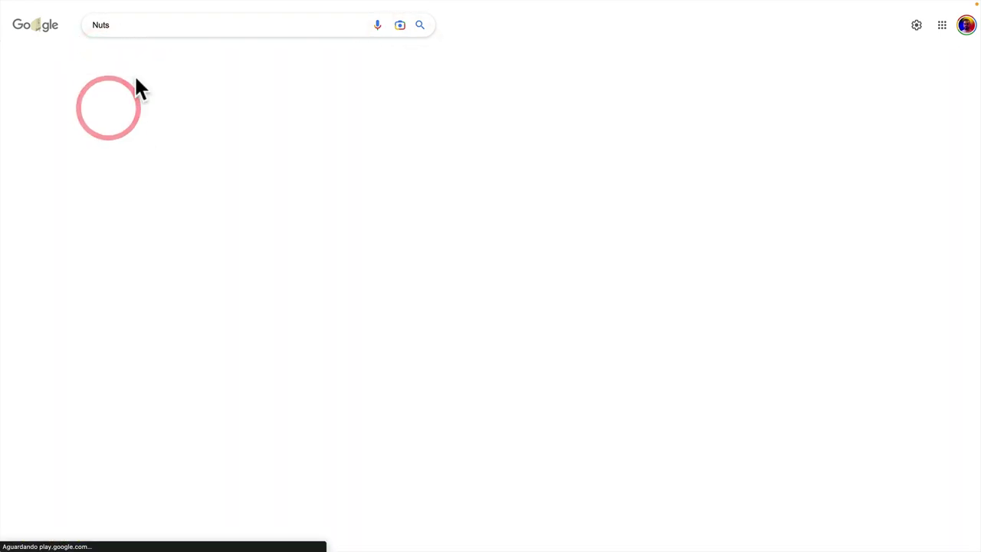
{"action": "left_click", "coordinate": [132, 73]}
{"action": "left_click", "coordinate": [133, 124]}
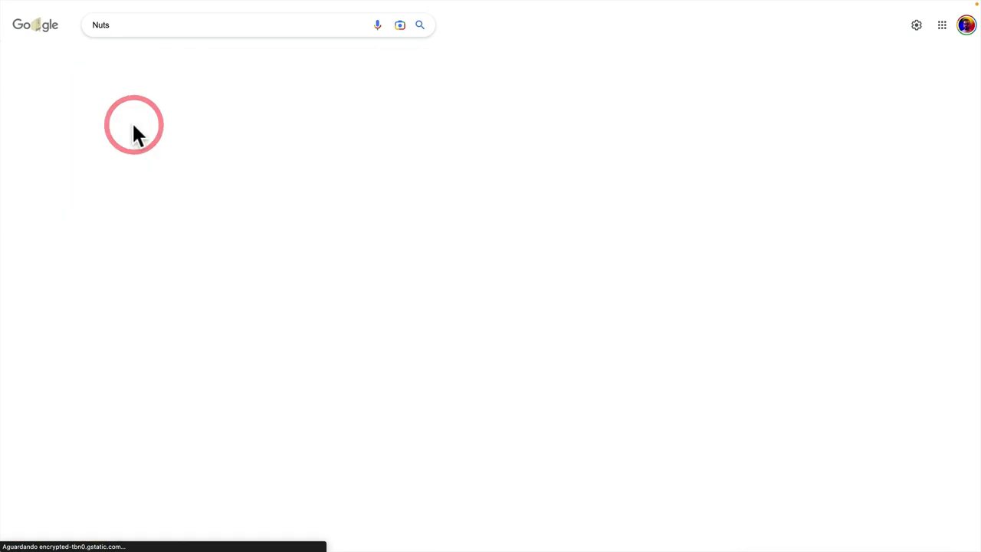
Step: Find the agtal.com.br image of assorted nuts scattered on a transparent background and copy it
{"action": "scroll", "coordinate": [337, 230], "scroll_direction": "down", "scroll_amount": 5}
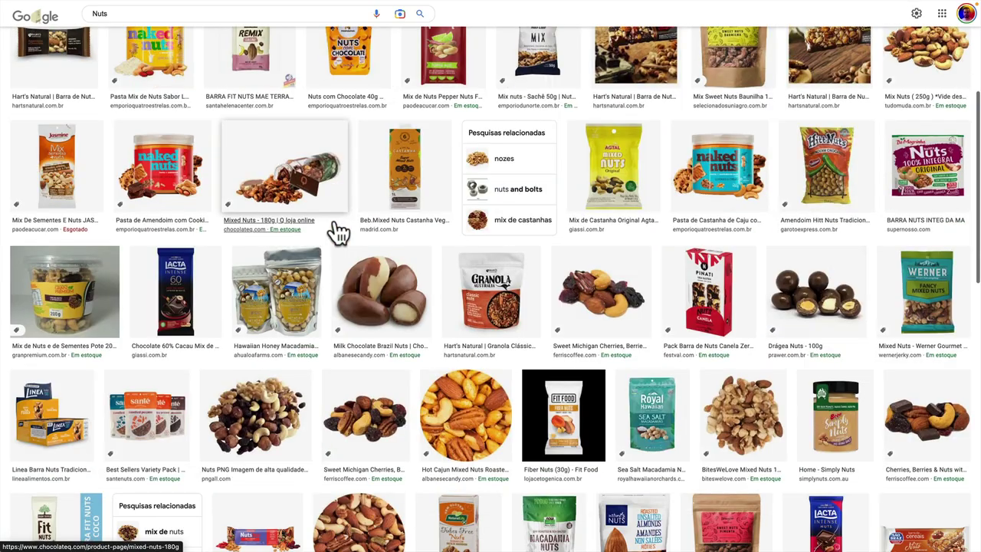
{"action": "scroll", "coordinate": [337, 230], "scroll_direction": "down", "scroll_amount": 4}
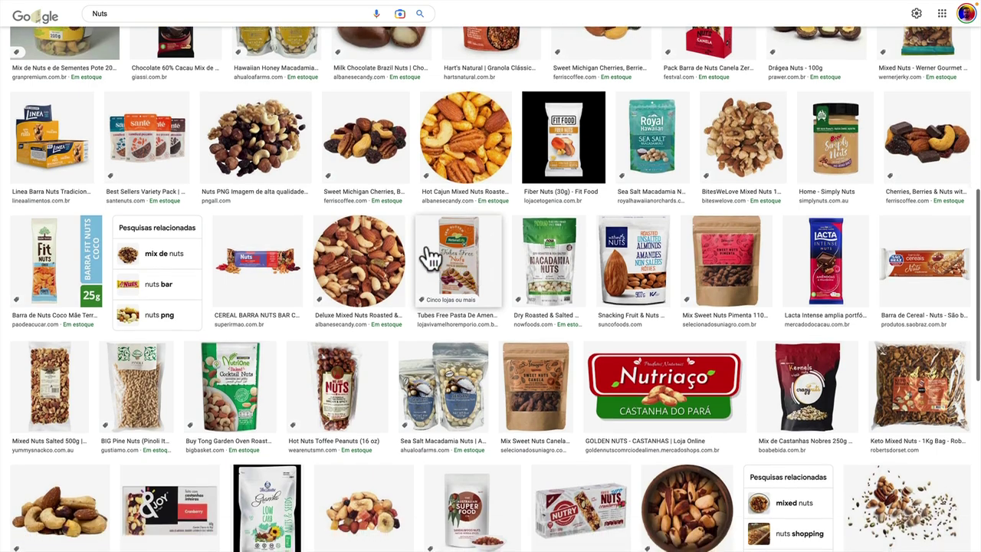
{"action": "scroll", "coordinate": [417, 245], "scroll_direction": "down", "scroll_amount": 4}
{"action": "scroll", "coordinate": [376, 280], "scroll_direction": "down", "scroll_amount": 2}
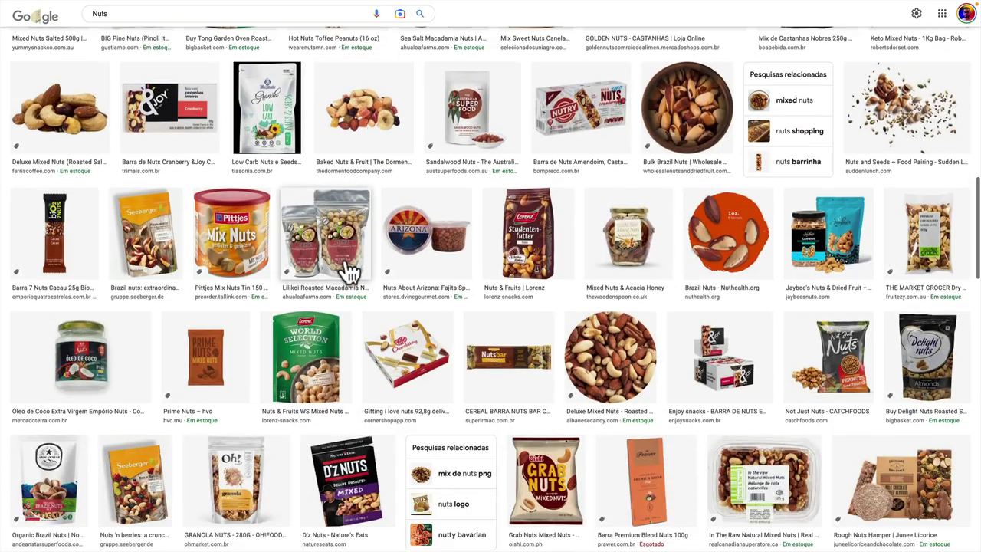
{"action": "scroll", "coordinate": [349, 272], "scroll_direction": "down", "scroll_amount": 3}
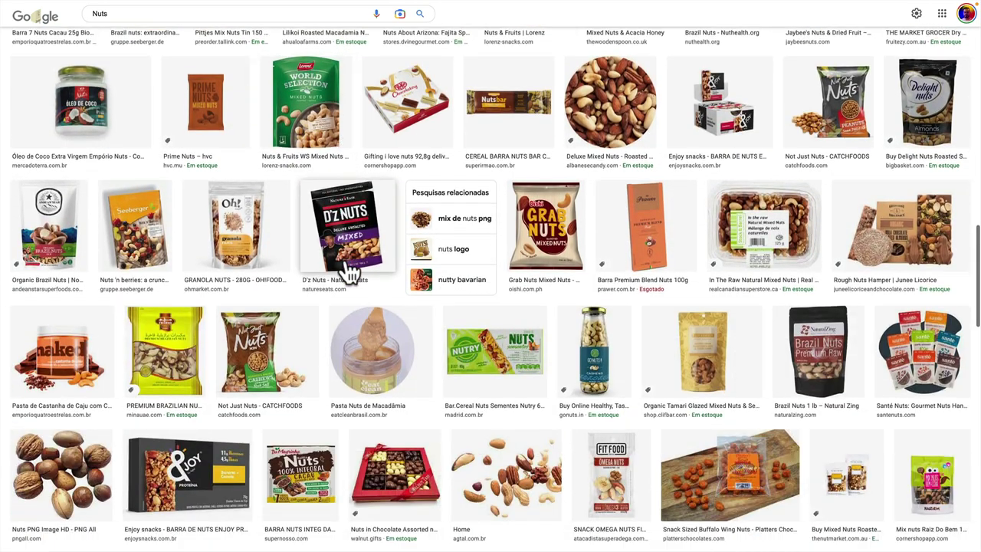
{"action": "scroll", "coordinate": [349, 272], "scroll_direction": "down", "scroll_amount": 3}
{"action": "left_click", "coordinate": [560, 280]}
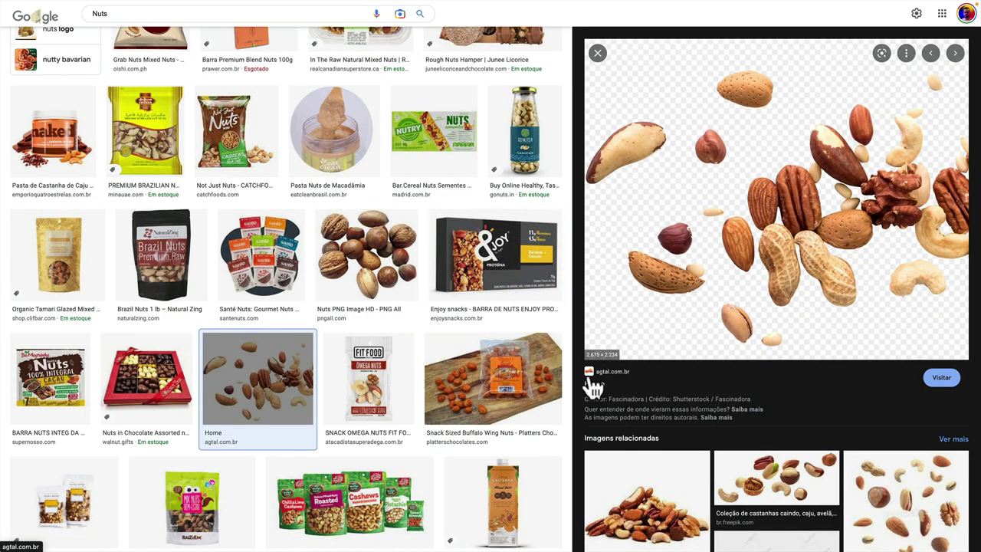
{"action": "right_click", "coordinate": [699, 181]}
{"action": "left_click", "coordinate": [729, 293]}
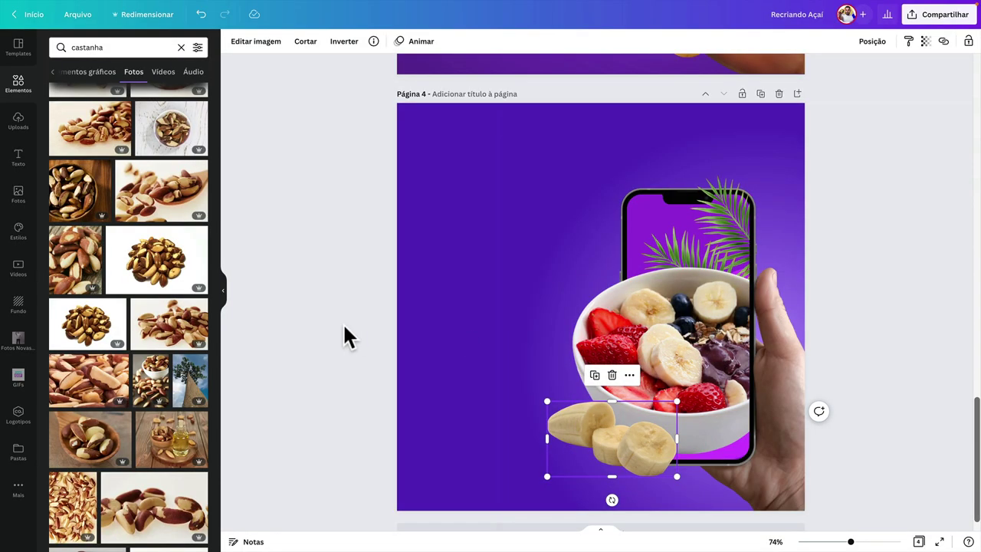
Step: Switch back to Canva, paste the nuts image on page 4, crop it to a single almond and place it at the bowl's right rim
{"action": "left_click", "coordinate": [343, 326]}
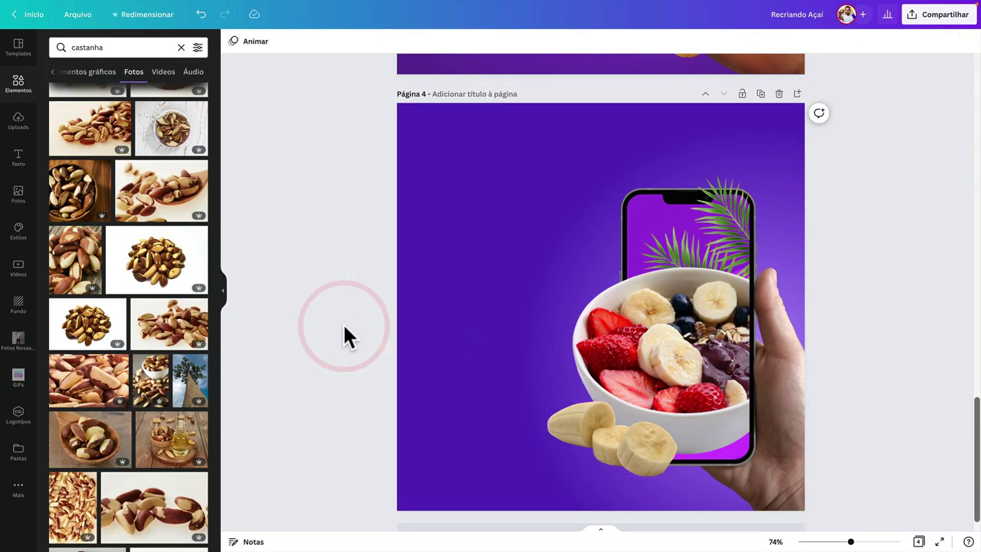
{"action": "key", "text": "ctrl+v"}
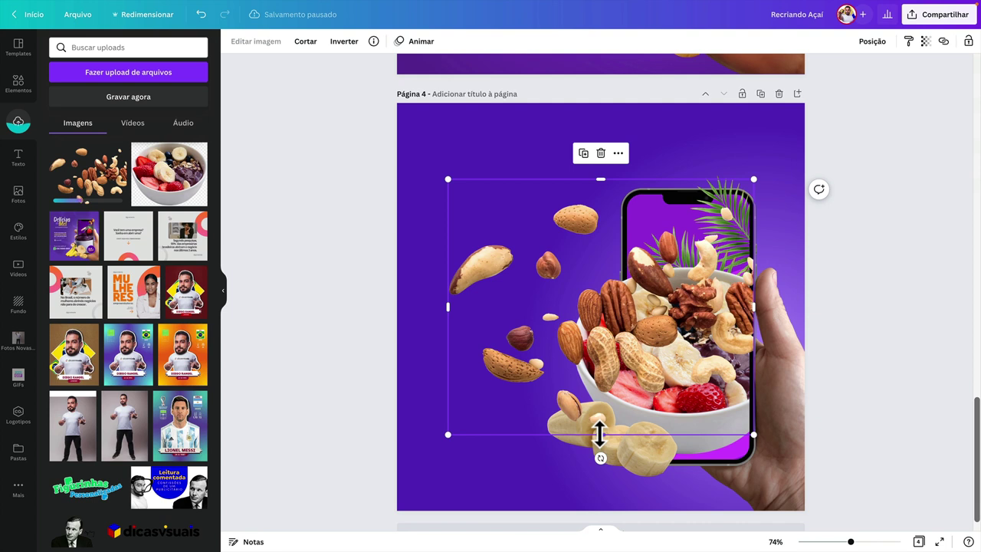
{"action": "left_click_drag", "start_coordinate": [600, 435], "coordinate": [585, 240]}
{"action": "left_click_drag", "start_coordinate": [448, 211], "coordinate": [545, 221]}
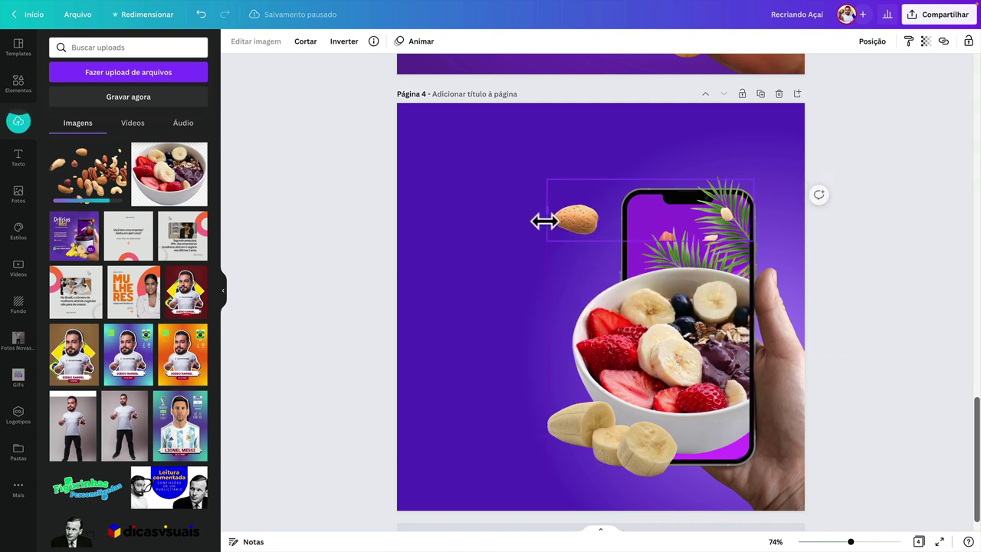
{"action": "left_click_drag", "start_coordinate": [754, 210], "coordinate": [785, 267]}
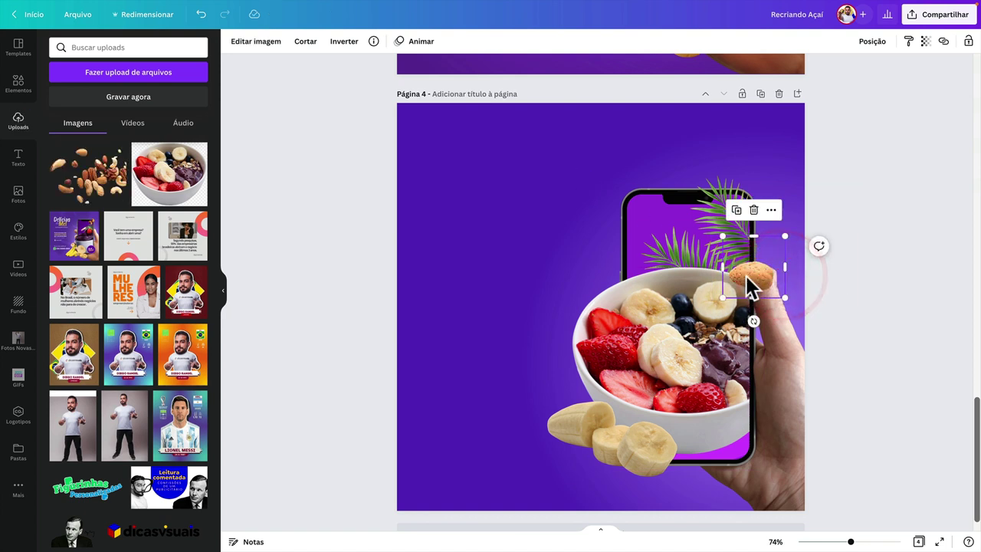
Step: Apply a blur adjustment to the almond at the bowl's right rim
{"action": "left_click", "coordinate": [281, 44]}
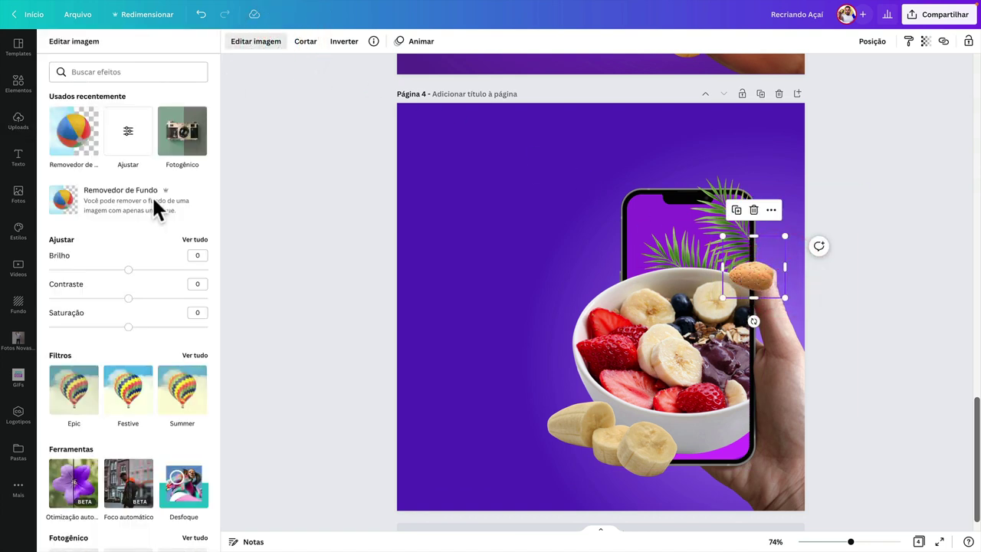
{"action": "left_click", "coordinate": [183, 236]}
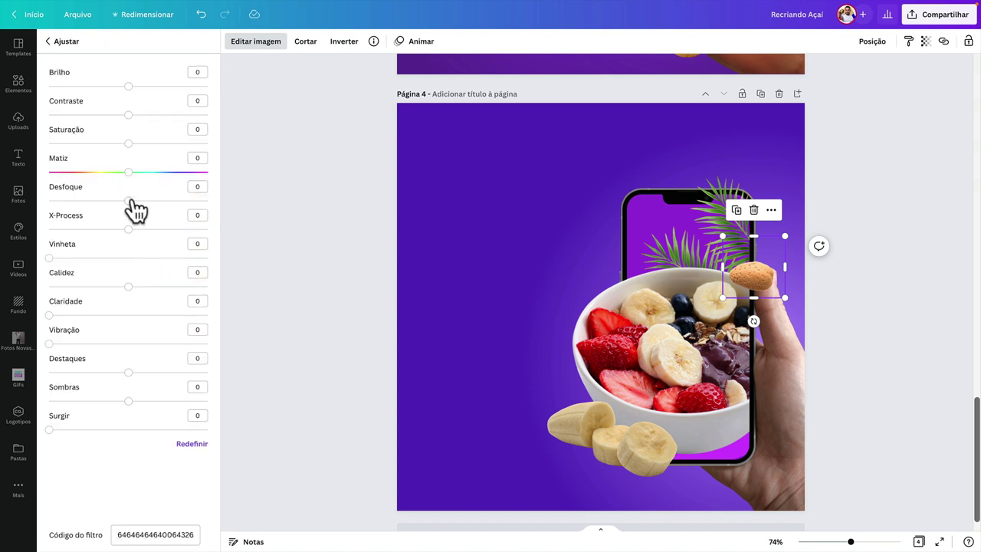
{"action": "left_click", "coordinate": [408, 301]}
Step: Duplicate the blurred almond, move the copy to the bowl's left rim and re-crop it to show only the hazelnut
{"action": "key", "text": "ctrl+d"}
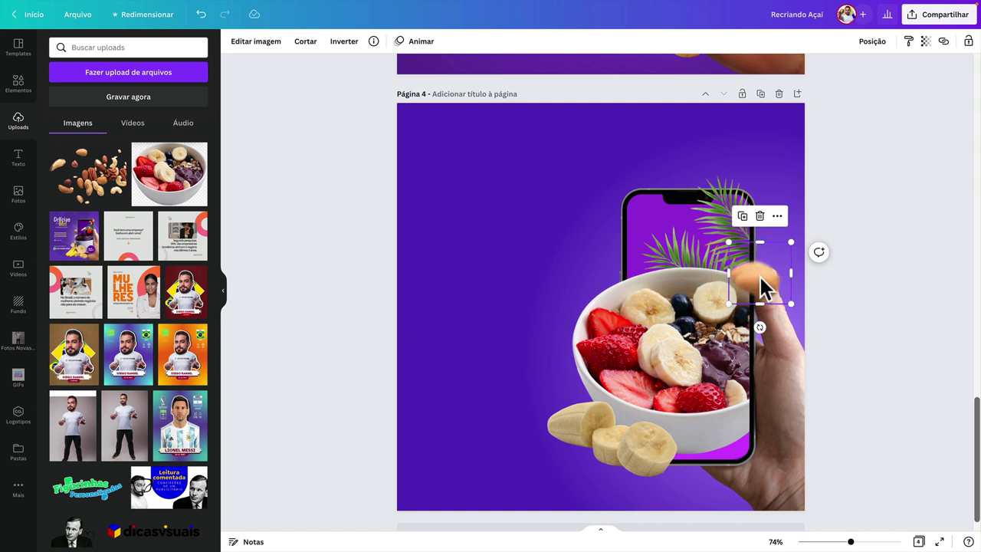
{"action": "left_click_drag", "start_coordinate": [759, 284], "coordinate": [587, 369]}
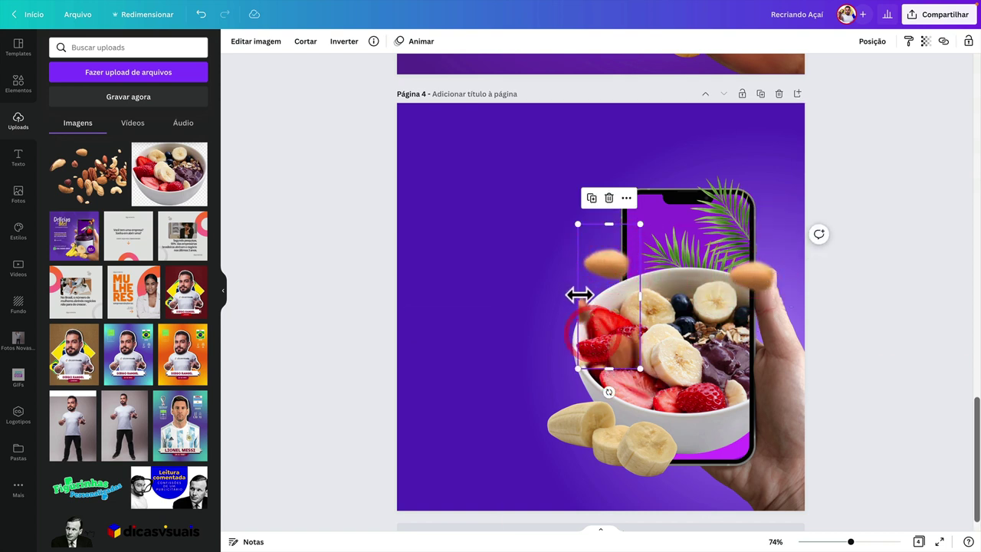
{"action": "mouse_move", "coordinate": [581, 296]}
{"action": "left_mouse_down"}
{"action": "mouse_move", "coordinate": [545, 294]}
{"action": "mouse_move", "coordinate": [564, 295]}
{"action": "left_mouse_up"}
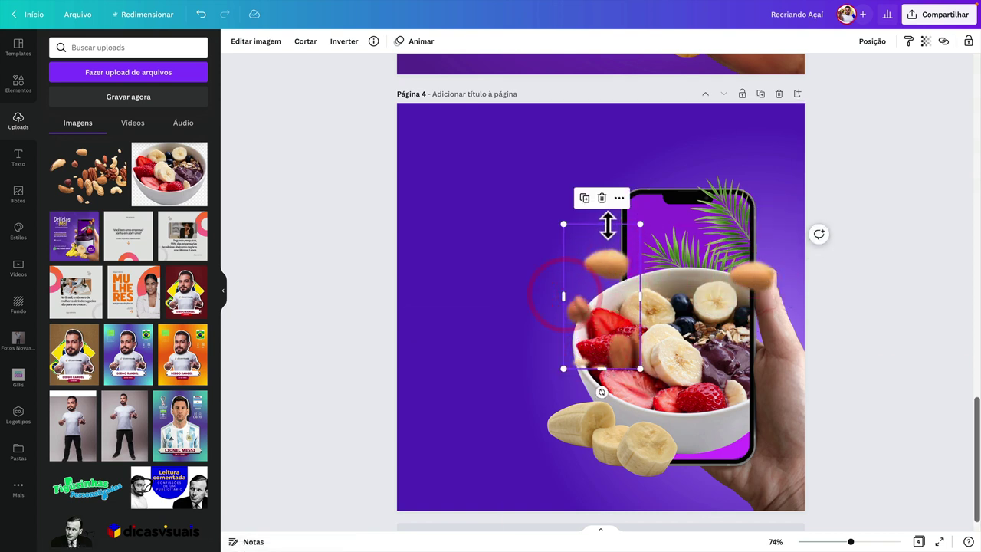
{"action": "left_click_drag", "start_coordinate": [608, 224], "coordinate": [606, 297]}
Step: Place another blurred nut copy at the bowl's lower right beside the hand and reposition the image in its crop to show the cashew
{"action": "left_click_drag", "start_coordinate": [603, 369], "coordinate": [757, 420]}
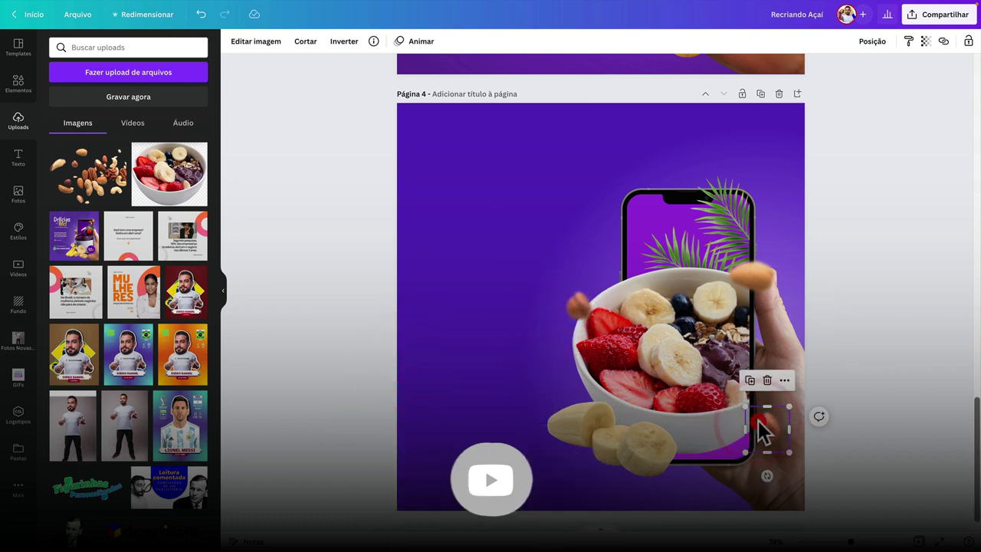
{"action": "double_click", "coordinate": [759, 422]}
{"action": "left_click_drag", "start_coordinate": [741, 423], "coordinate": [682, 349]}
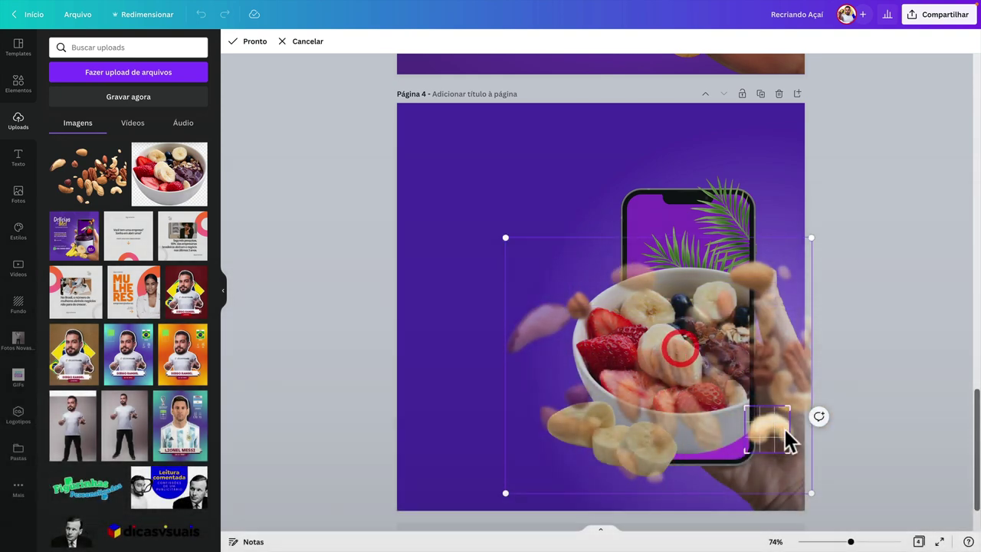
{"action": "left_click", "coordinate": [846, 458]}
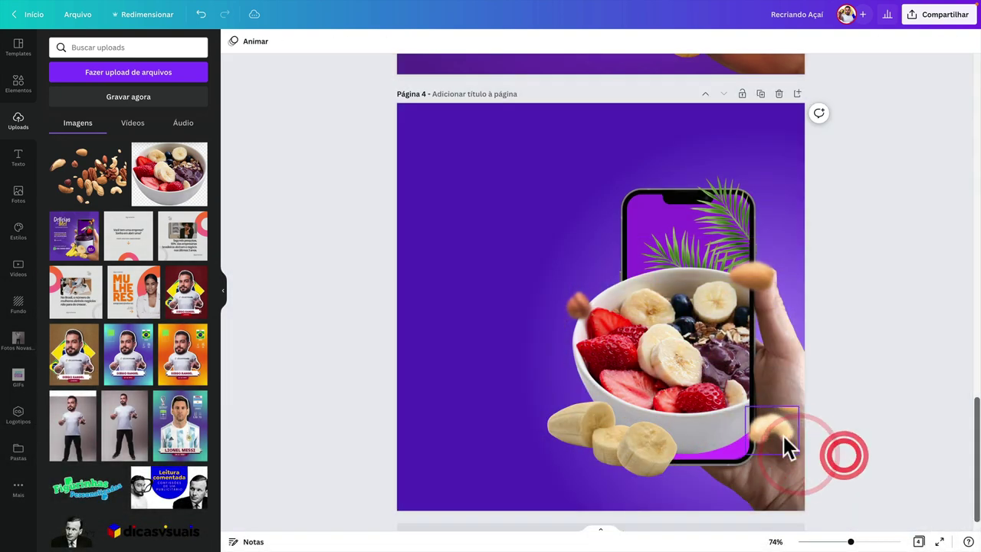
Step: Finish the cashew's crop and search the photo elements for "banana"
{"action": "left_click", "coordinate": [843, 446]}
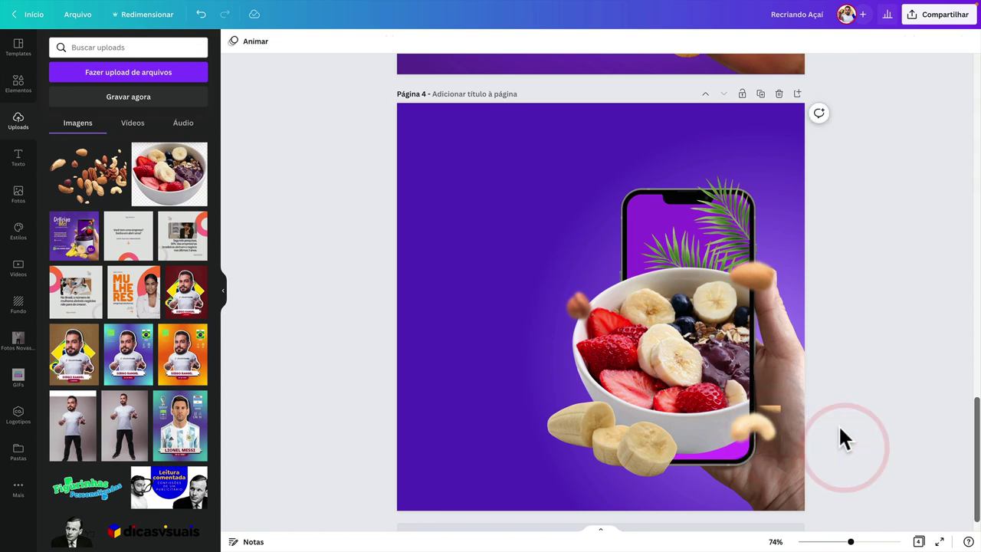
{"action": "scroll", "coordinate": [734, 385], "scroll_direction": "up", "scroll_amount": 5}
{"action": "scroll", "coordinate": [555, 362], "scroll_direction": "down", "scroll_amount": 1}
{"action": "scroll", "coordinate": [611, 411], "scroll_direction": "down", "scroll_amount": 4}
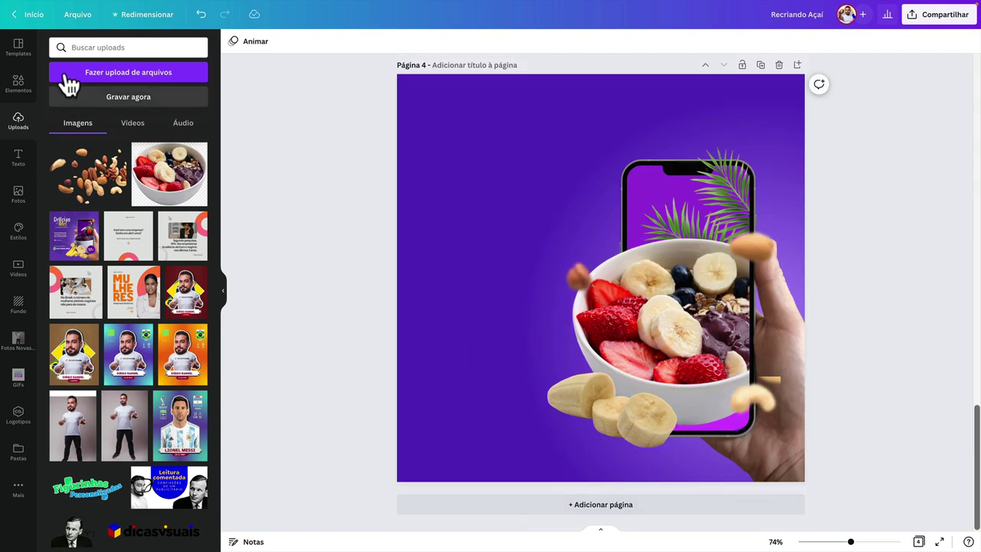
{"action": "left_click", "coordinate": [19, 83]}
{"action": "double_click", "coordinate": [105, 48]}
{"action": "type", "text": "ba"}
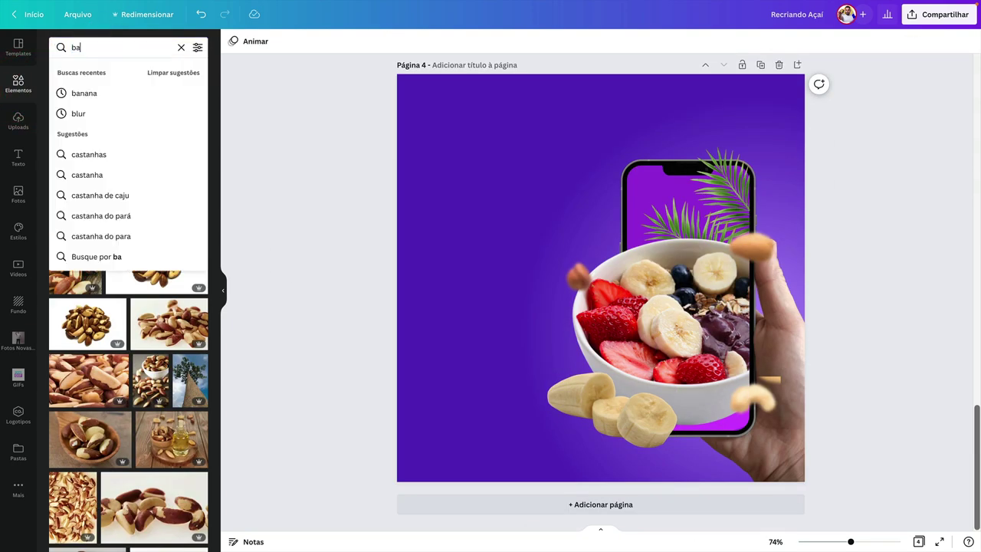
{"action": "type", "text": "nnana"}
{"action": "key", "text": "Return"}
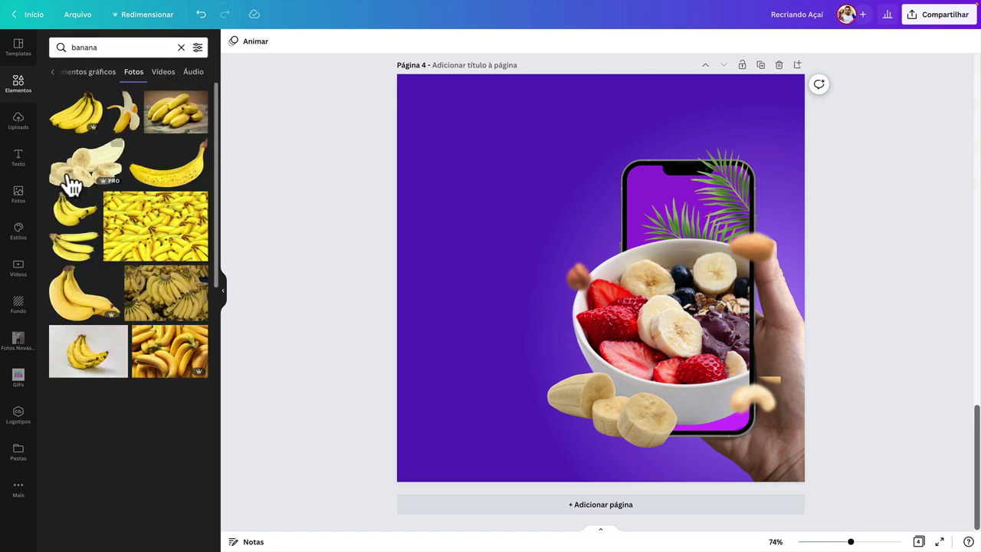
Step: Add the banana bunch photo, layer it behind the bowl and banana pieces, and rotate it to stand beside the bowl's left edge
{"action": "left_click", "coordinate": [79, 117]}
{"action": "left_click_drag", "start_coordinate": [619, 300], "coordinate": [582, 369]}
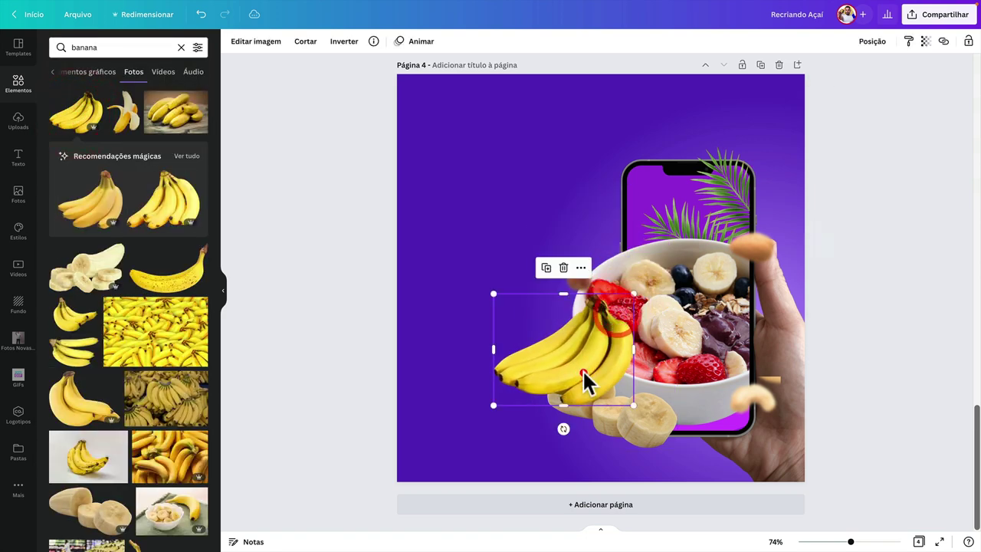
{"action": "key", "text": "ctrl+bracketleft"}
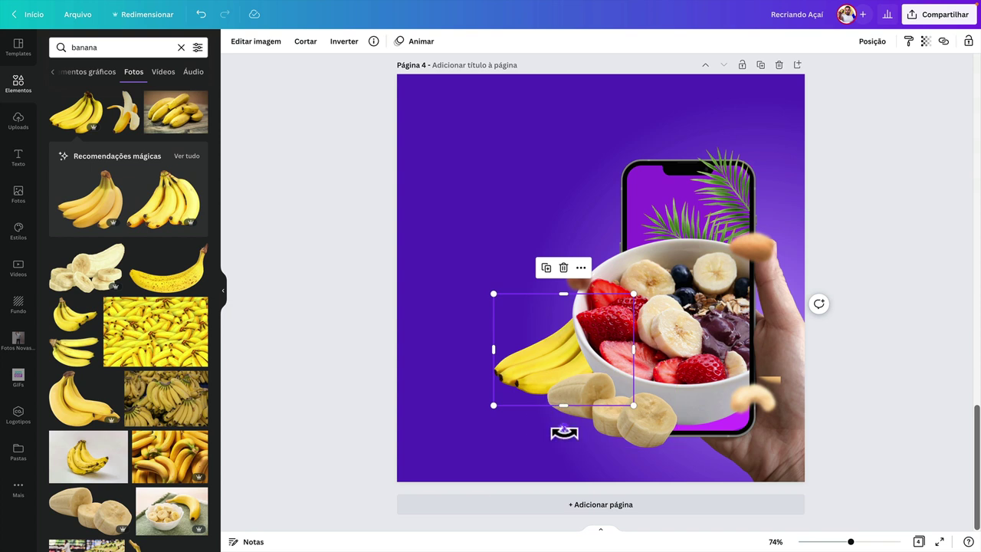
{"action": "left_click_drag", "start_coordinate": [564, 429], "coordinate": [609, 372]}
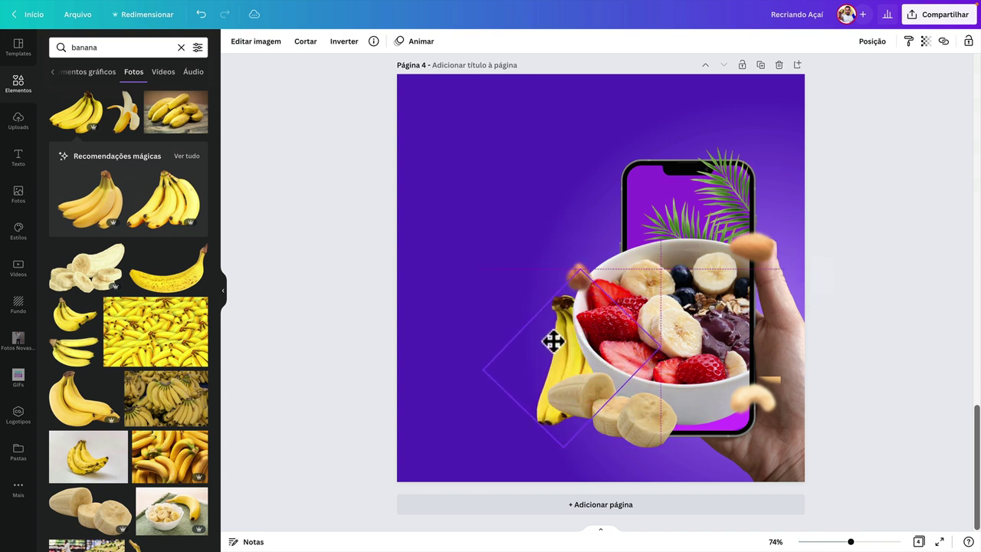
{"action": "left_click", "coordinate": [887, 368]}
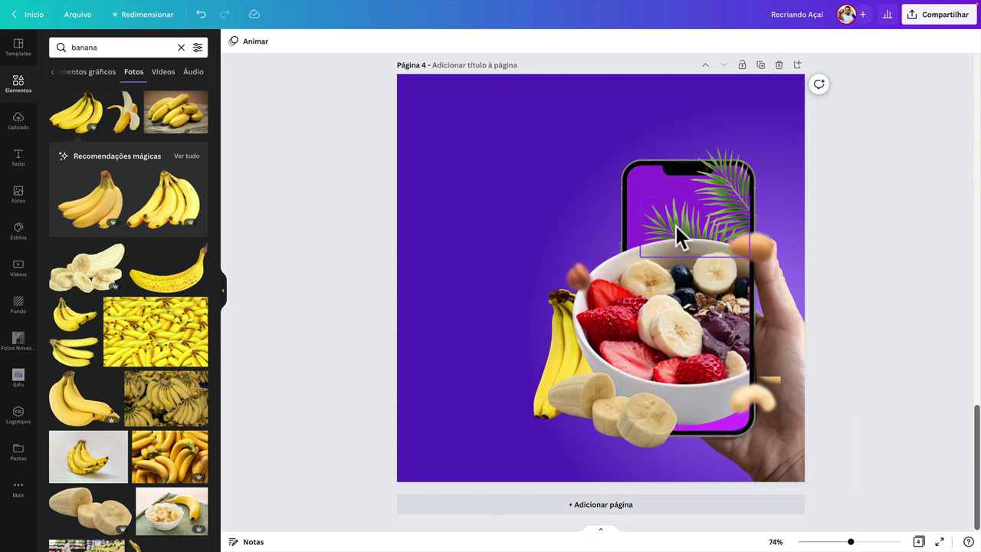
Step: Ungroup the phone held in the hand from its purple screen background
{"action": "left_click_drag", "start_coordinate": [384, 70], "coordinate": [835, 485]}
{"action": "left_click", "coordinate": [854, 466]}
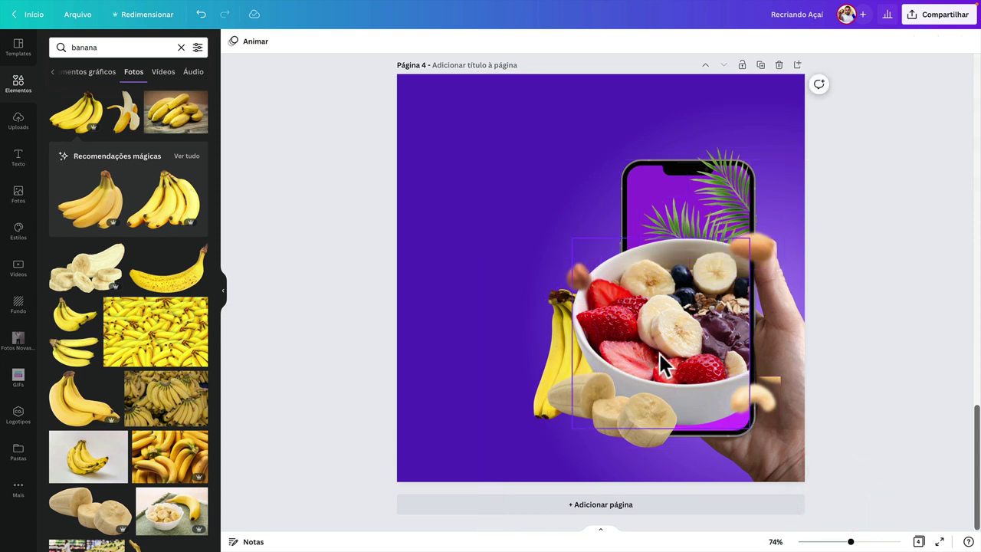
{"action": "left_click", "coordinate": [637, 198]}
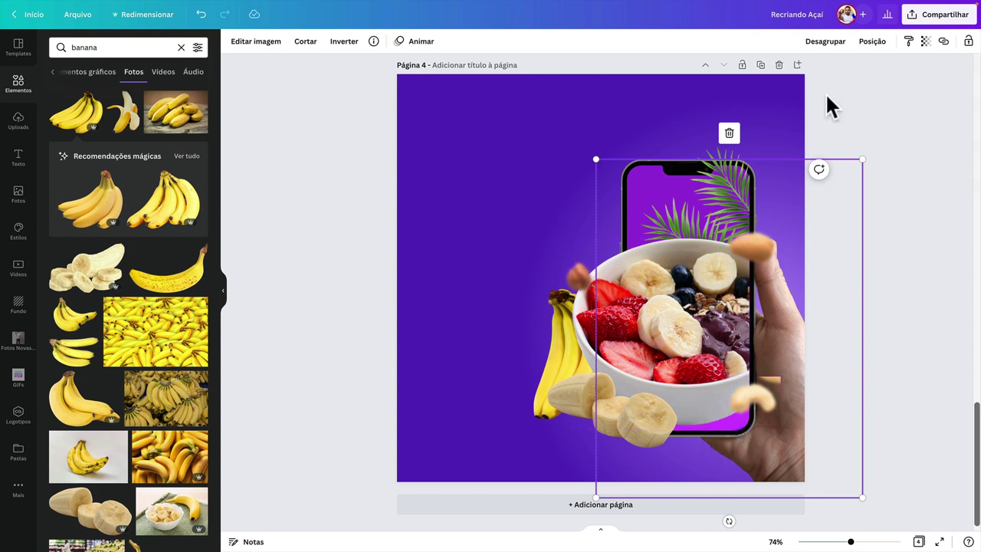
{"action": "left_click", "coordinate": [824, 42]}
{"action": "left_click", "coordinate": [879, 97]}
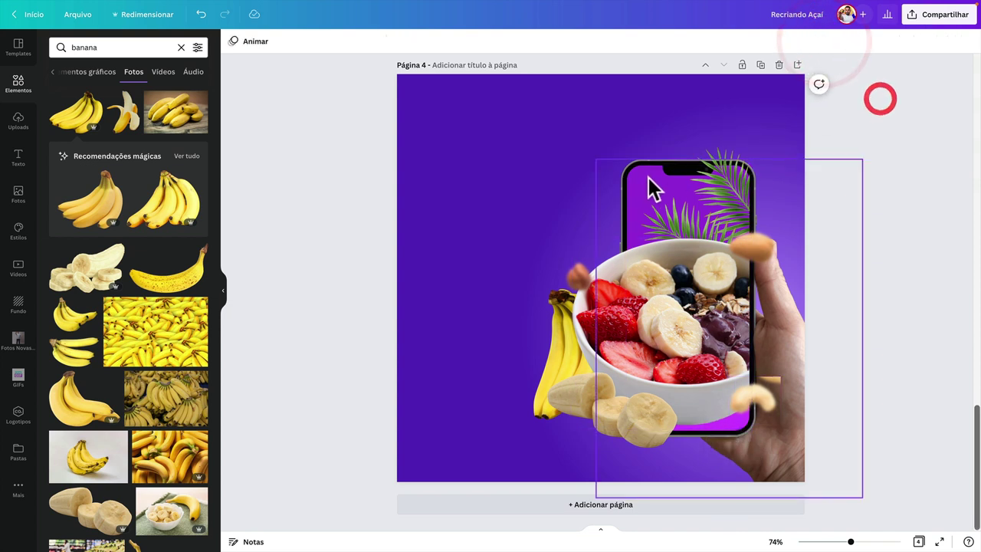
Step: Flip the phone's purple screen background vertically and group it with the hand-held phone again
{"action": "left_click", "coordinate": [633, 177]}
{"action": "left_click", "coordinate": [635, 178]}
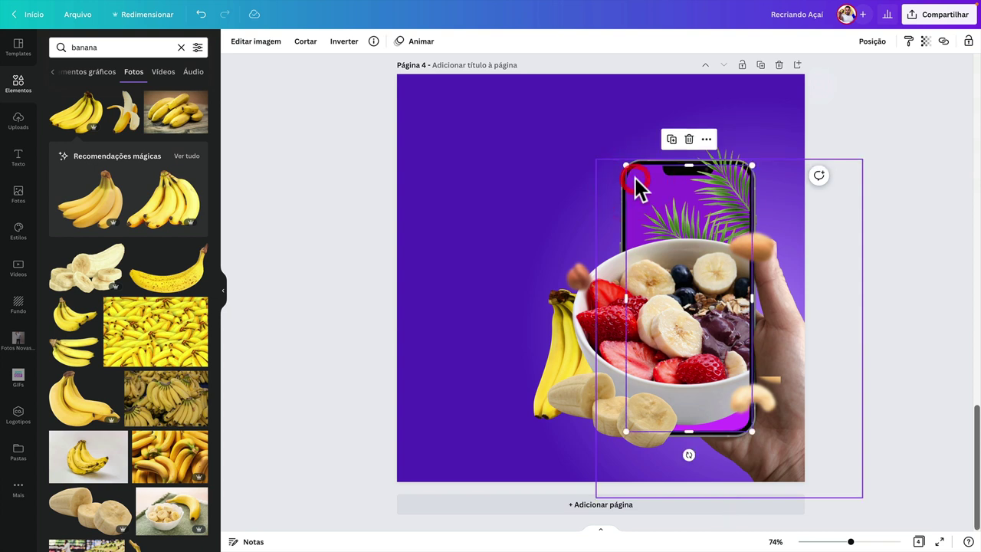
{"action": "left_click", "coordinate": [818, 200]}
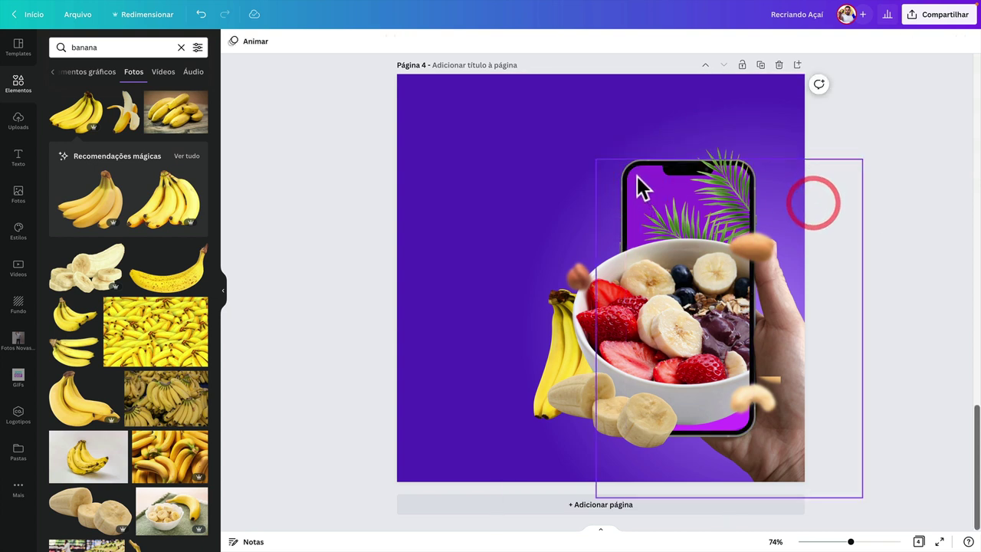
{"action": "left_click", "coordinate": [637, 176]}
{"action": "left_click", "coordinate": [639, 178]}
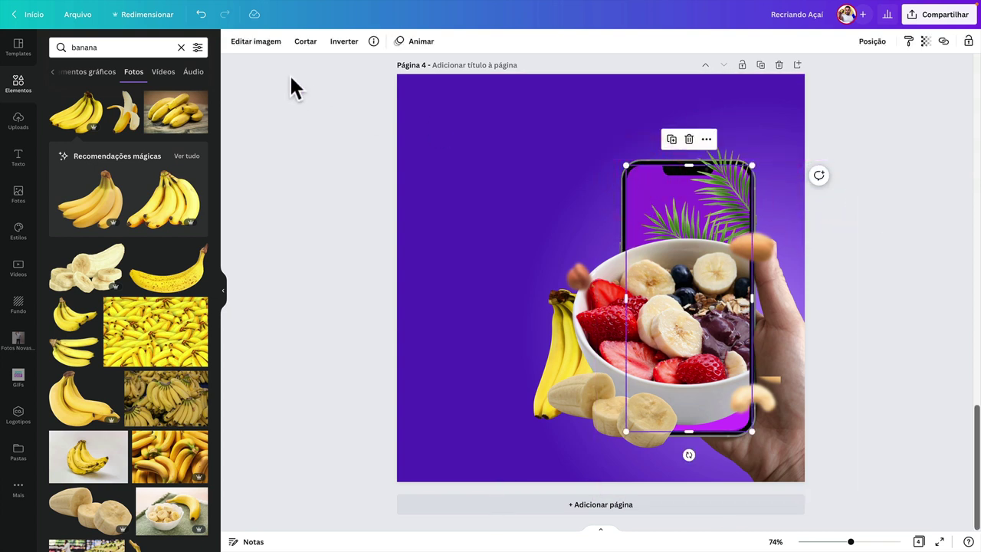
{"action": "left_click", "coordinate": [270, 46]}
{"action": "left_click", "coordinate": [270, 48]}
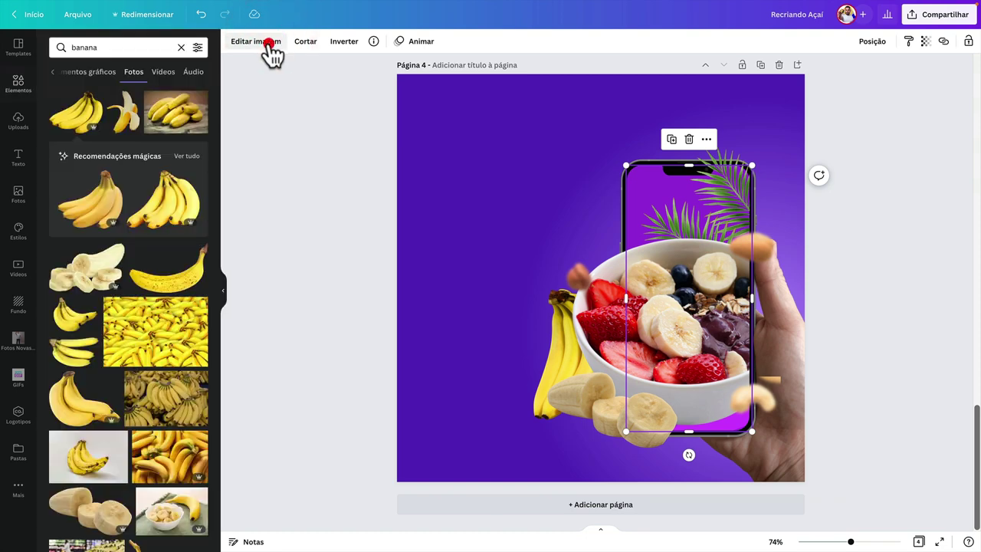
{"action": "left_click", "coordinate": [305, 43]}
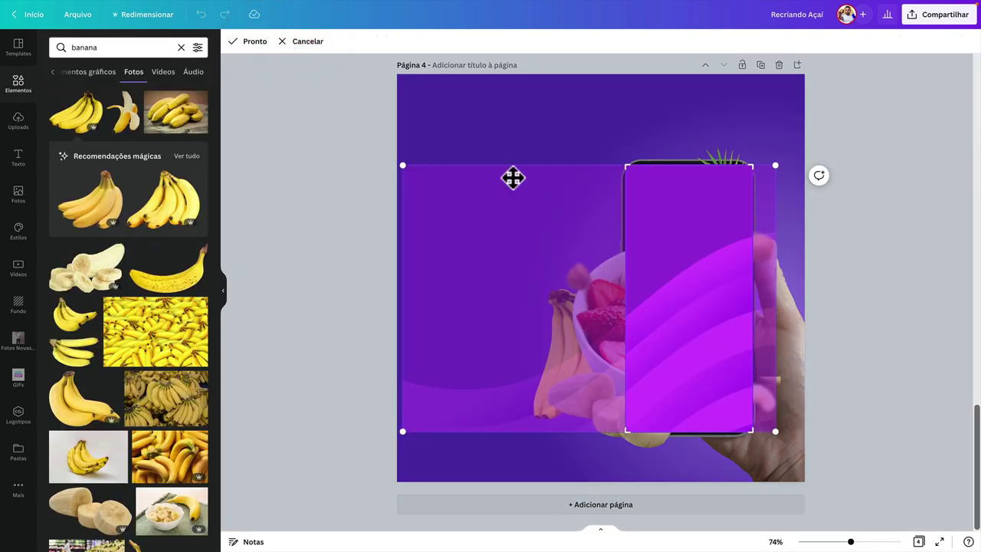
{"action": "left_click", "coordinate": [315, 43]}
{"action": "left_click", "coordinate": [347, 41]}
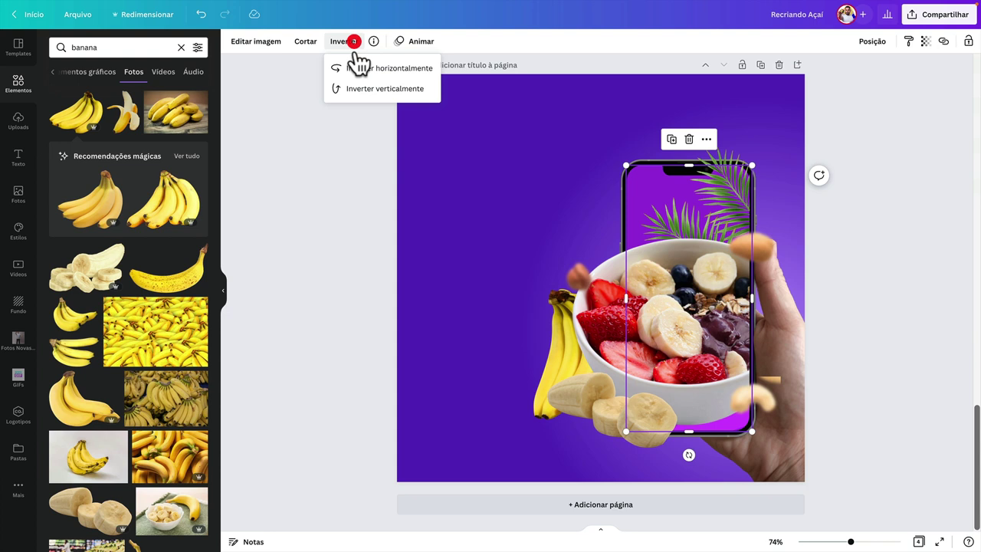
{"action": "left_click", "coordinate": [374, 90]}
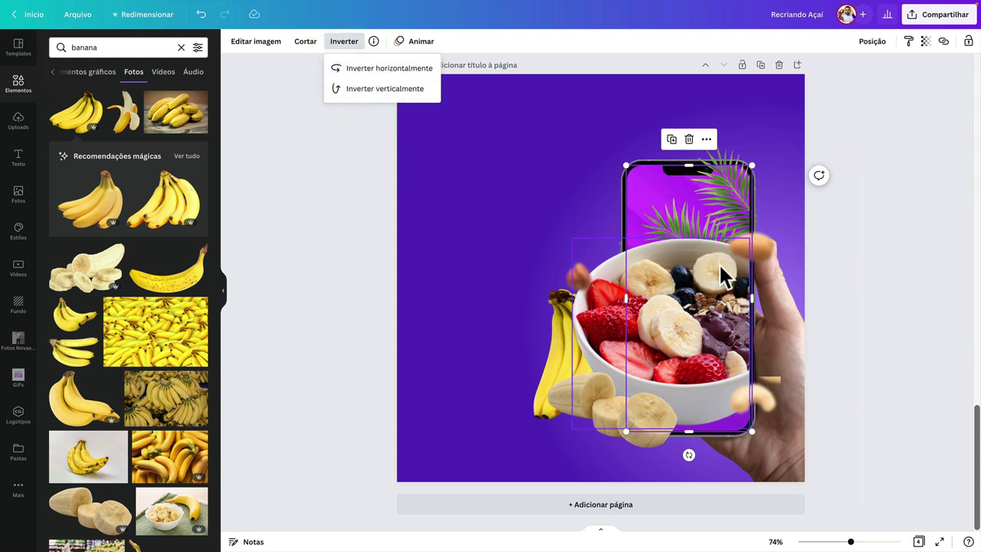
{"action": "left_click", "coordinate": [342, 211]}
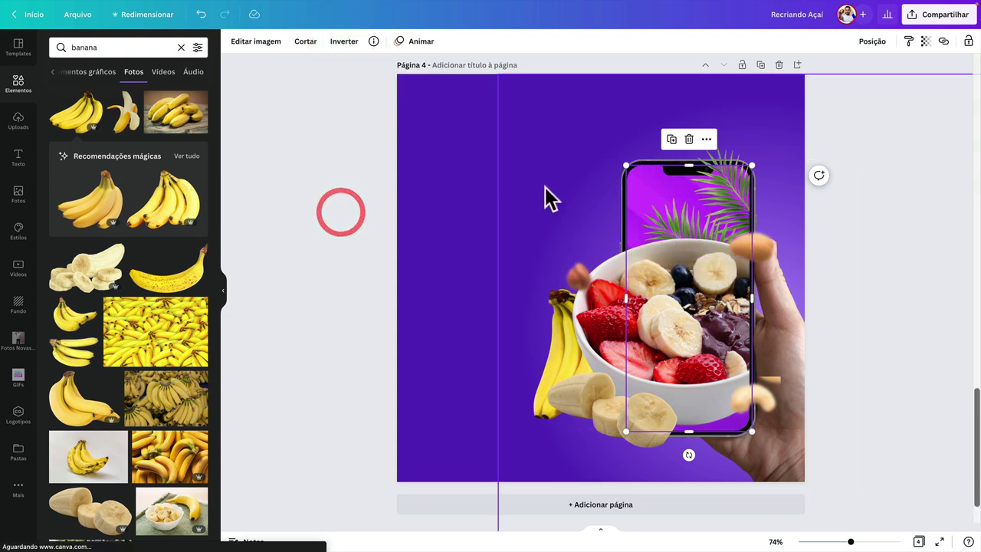
{"action": "left_click", "coordinate": [612, 178], "text": "shift"}
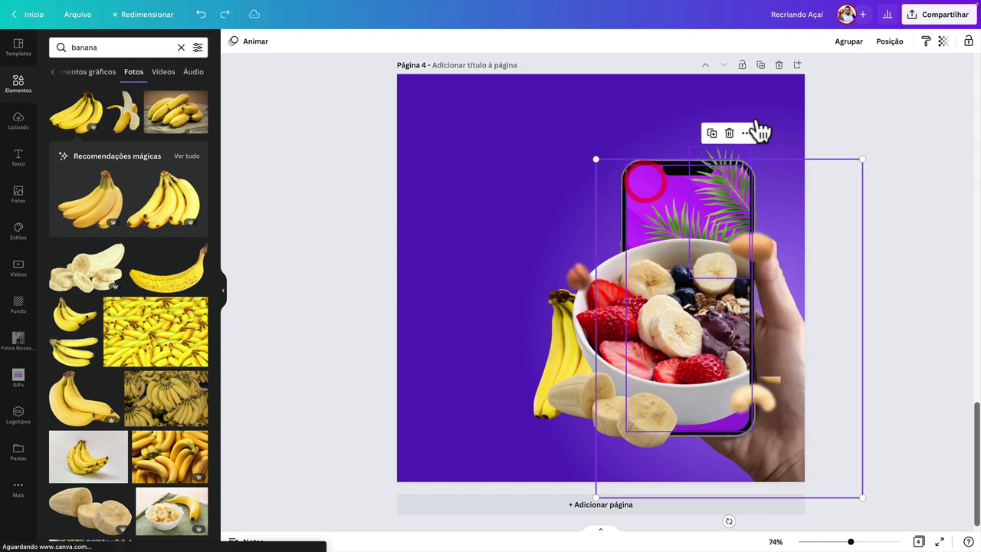
{"action": "left_click", "coordinate": [852, 42]}
Step: Set the hue adjustment to 88 for the banana pieces and to 70 for the banana bunch behind the bowl
{"action": "left_click", "coordinate": [613, 413]}
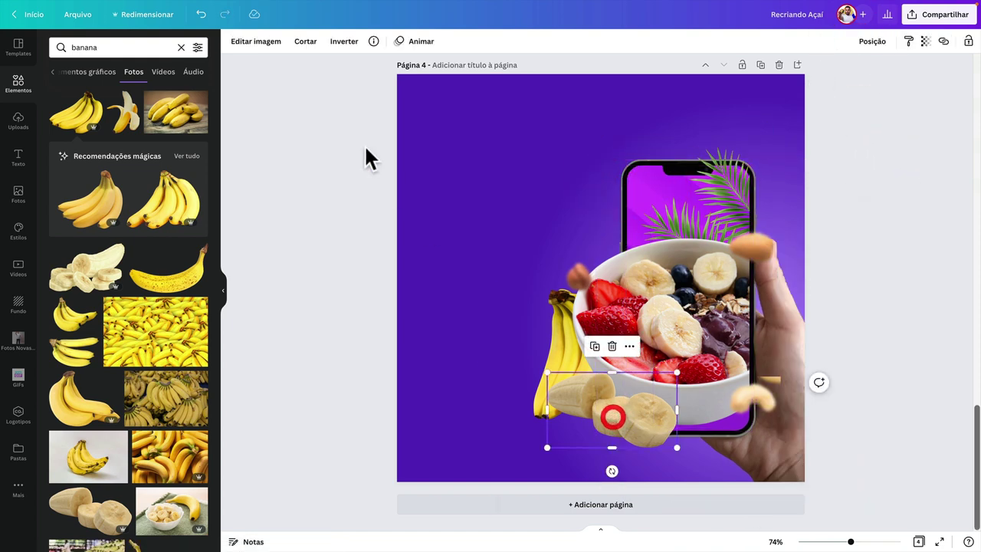
{"action": "left_click", "coordinate": [264, 45]}
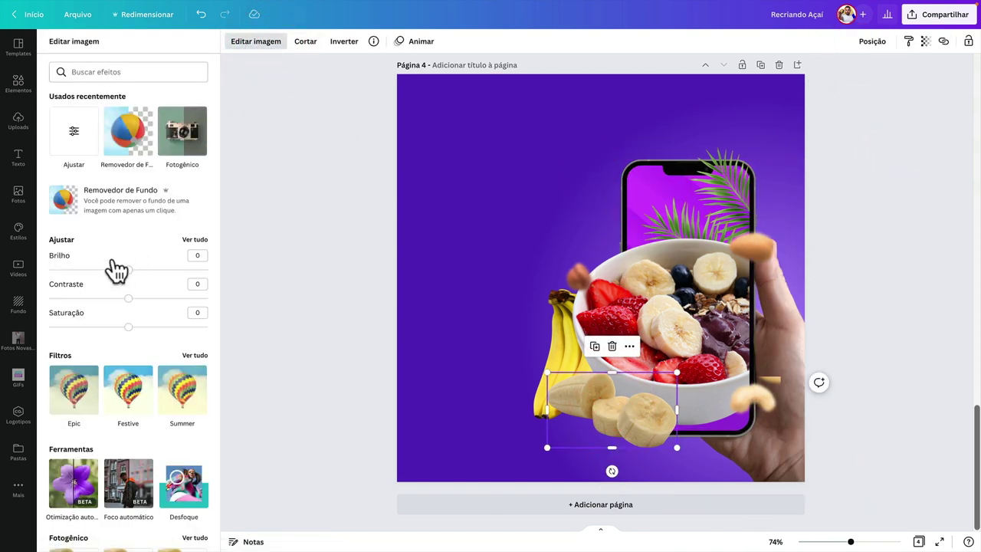
{"action": "left_click", "coordinate": [212, 238]}
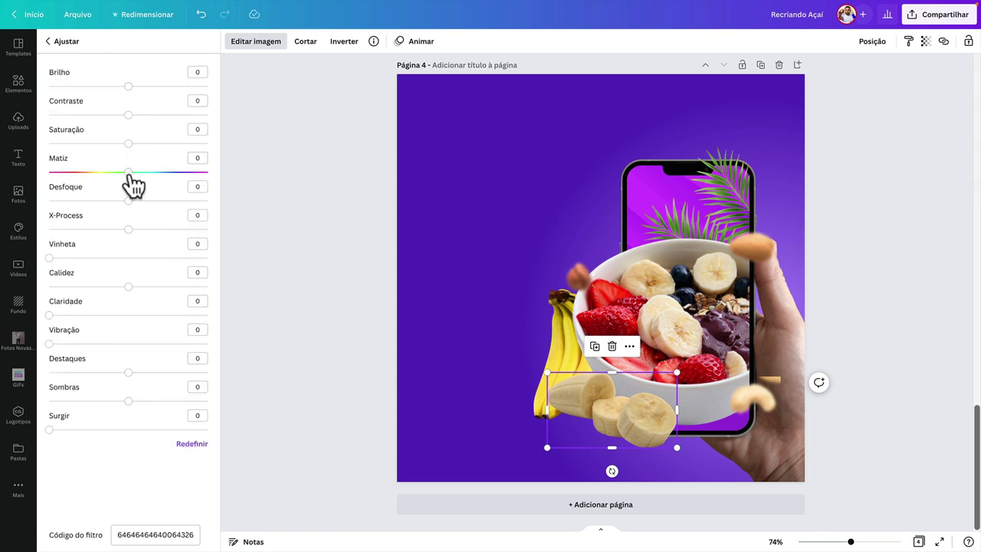
{"action": "left_click_drag", "start_coordinate": [123, 178], "coordinate": [180, 179]}
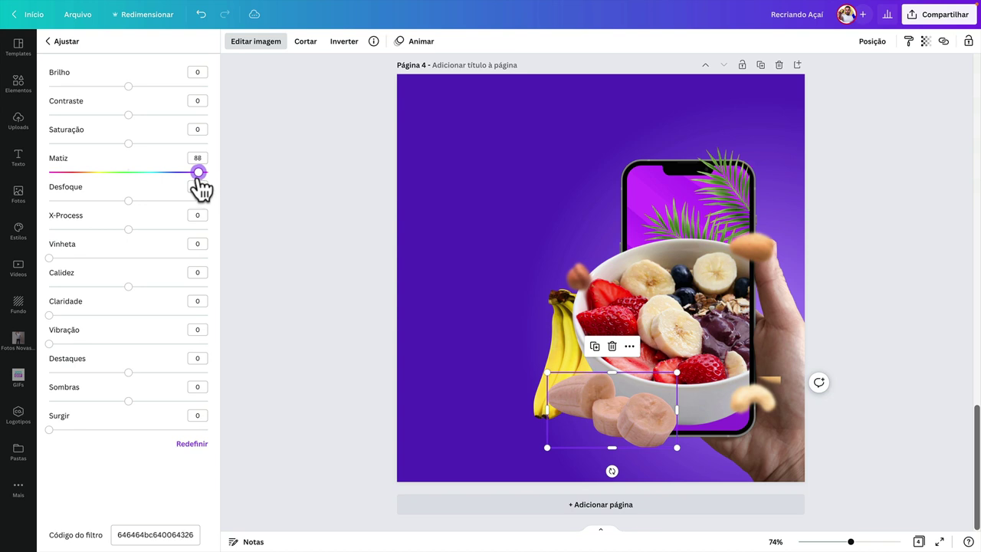
{"action": "left_click", "coordinate": [560, 326]}
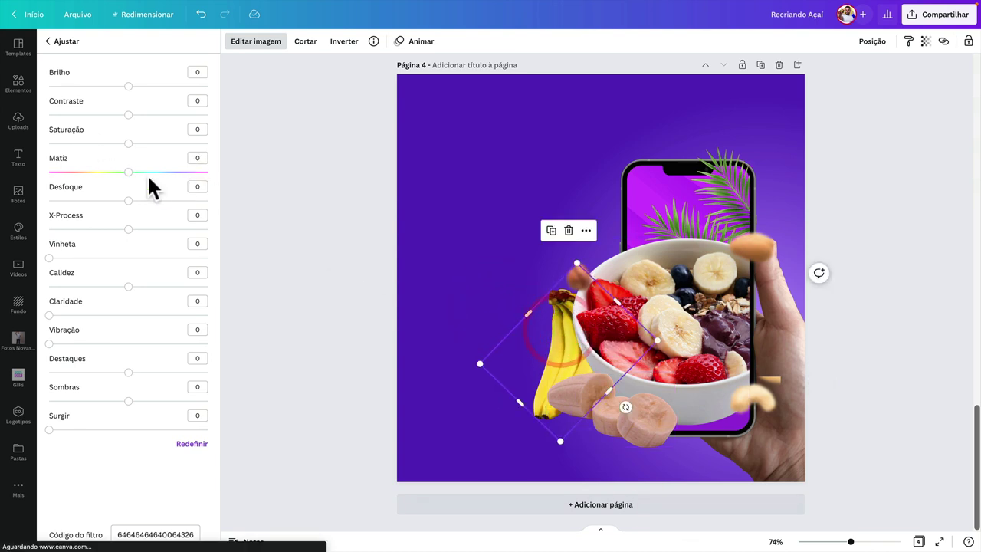
{"action": "left_click_drag", "start_coordinate": [129, 173], "coordinate": [178, 172]}
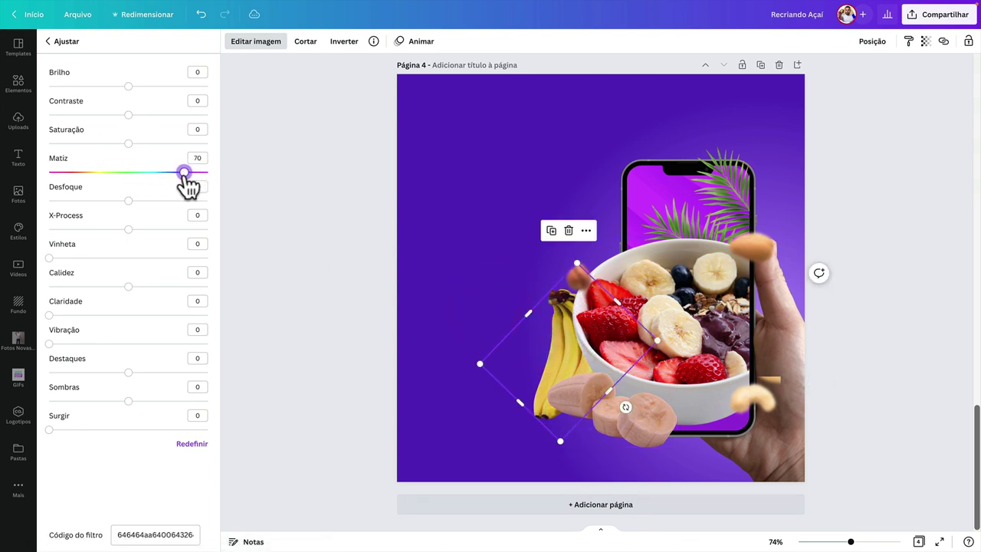
Step: Set the hue of the hazelnut to 84, the almond to 98 and the cashew to 81, trimming the stray fragment from the cashew's crop
{"action": "left_click", "coordinate": [600, 302]}
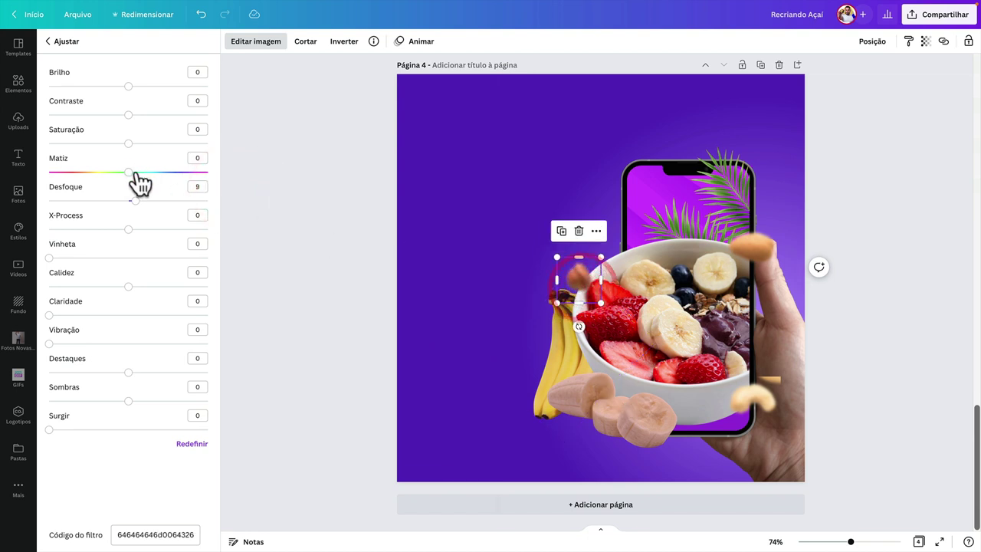
{"action": "left_click_drag", "start_coordinate": [130, 173], "coordinate": [203, 174]}
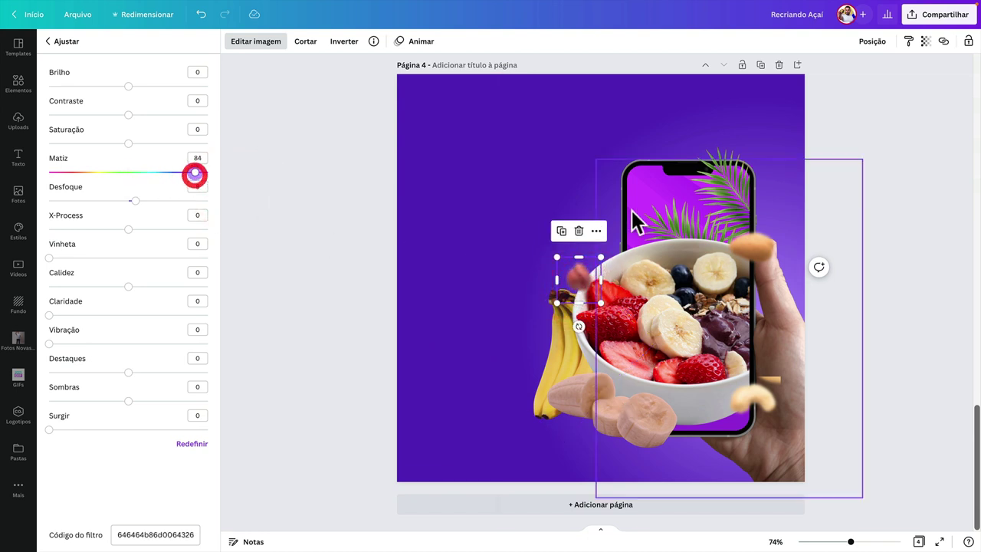
{"action": "left_click", "coordinate": [759, 249]}
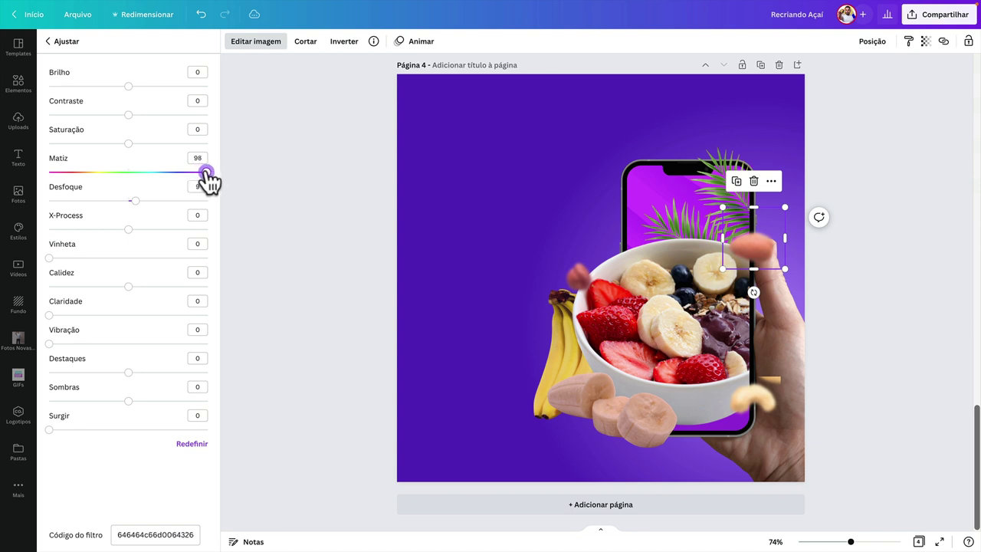
{"action": "left_click", "coordinate": [759, 400]}
{"action": "left_click_drag", "start_coordinate": [757, 379], "coordinate": [778, 401]}
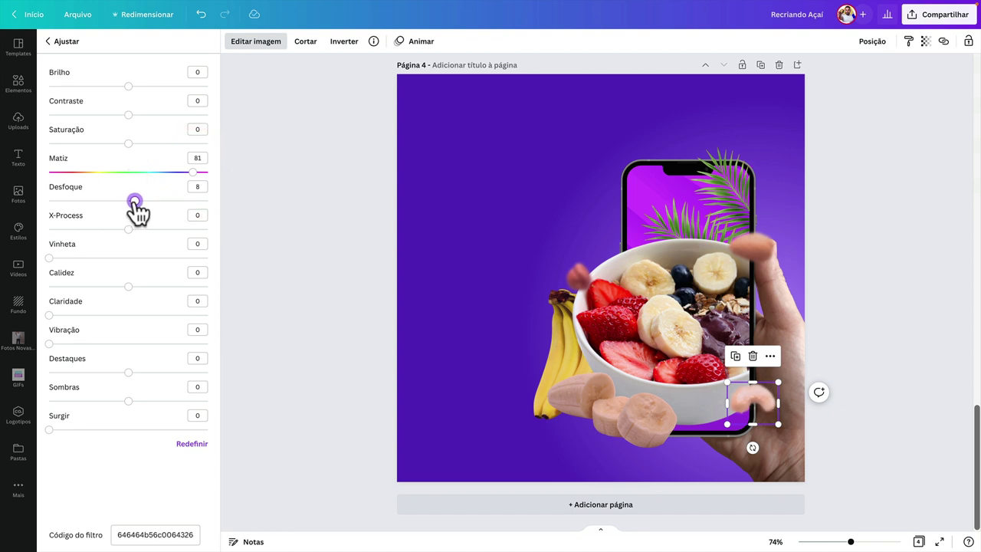
Step: Fine-tune the banana pieces' saturation and hue, and set the açaí bowl's saturation to 21 and hue to 87
{"action": "left_click", "coordinate": [583, 421]}
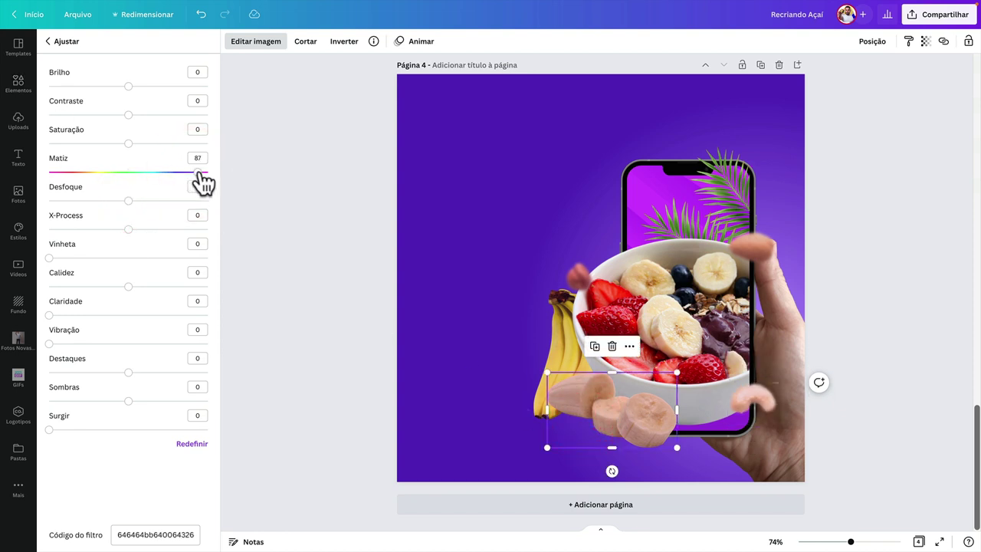
{"action": "left_click_drag", "start_coordinate": [130, 144], "coordinate": [192, 174]}
{"action": "left_click", "coordinate": [625, 326]}
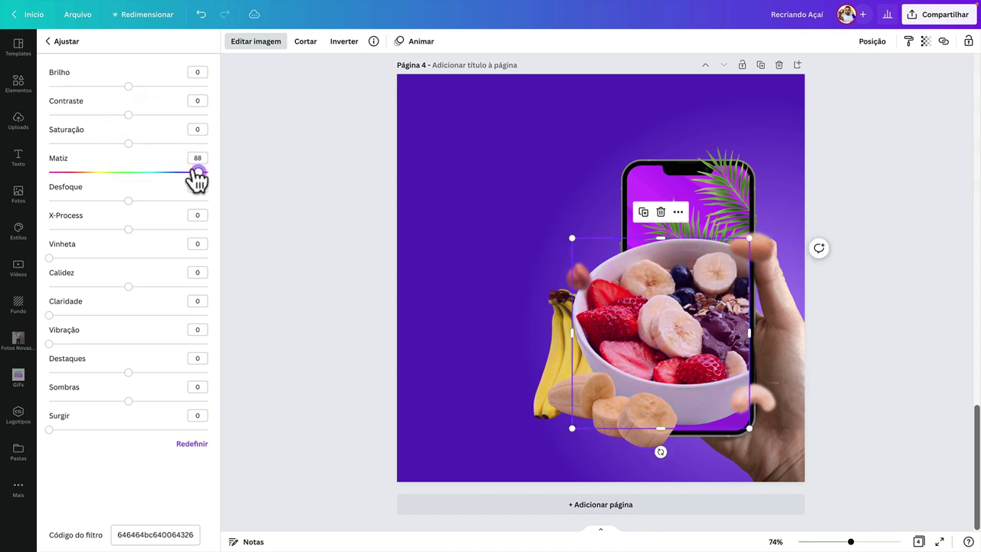
{"action": "left_click_drag", "start_coordinate": [157, 144], "coordinate": [156, 144]}
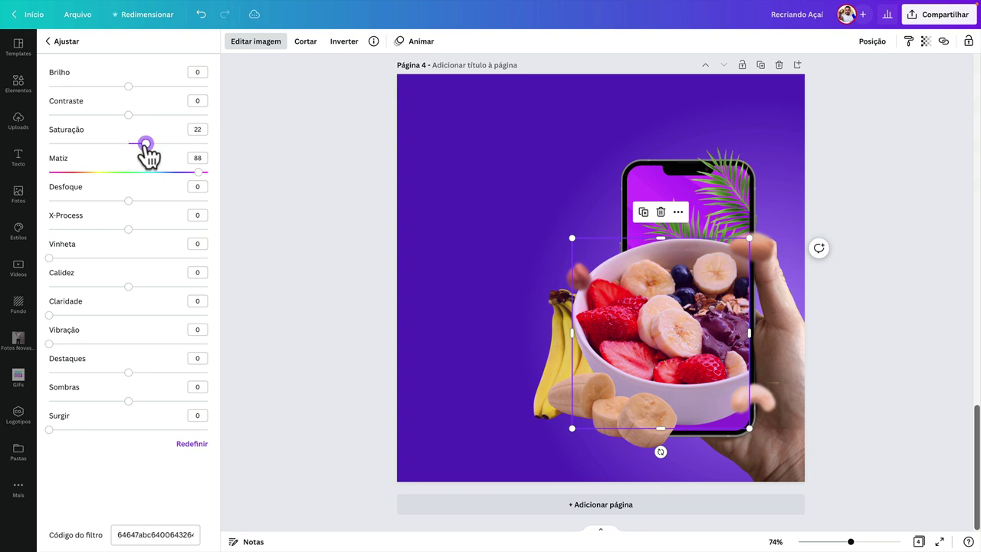
{"action": "left_click_drag", "start_coordinate": [197, 172], "coordinate": [196, 174]}
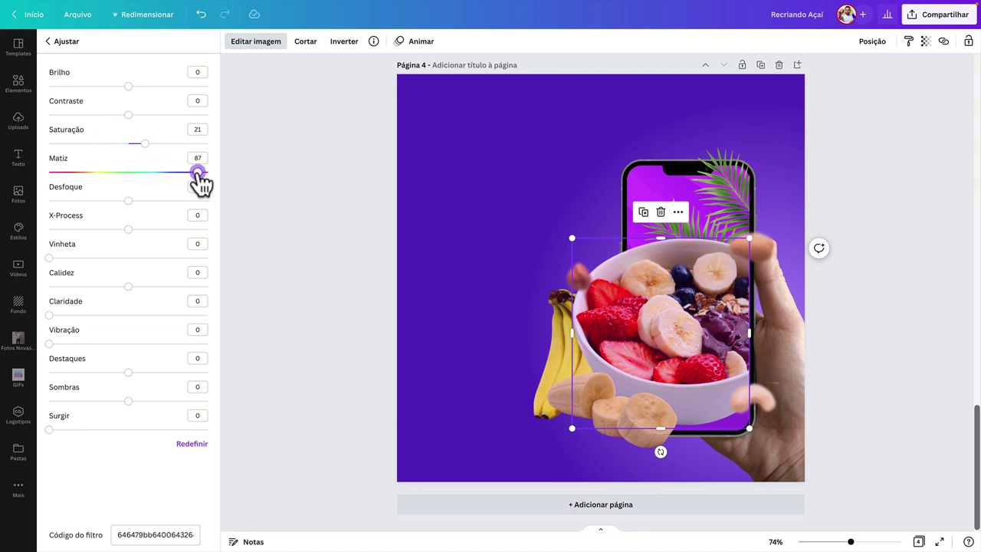
{"action": "left_click", "coordinate": [233, 198]}
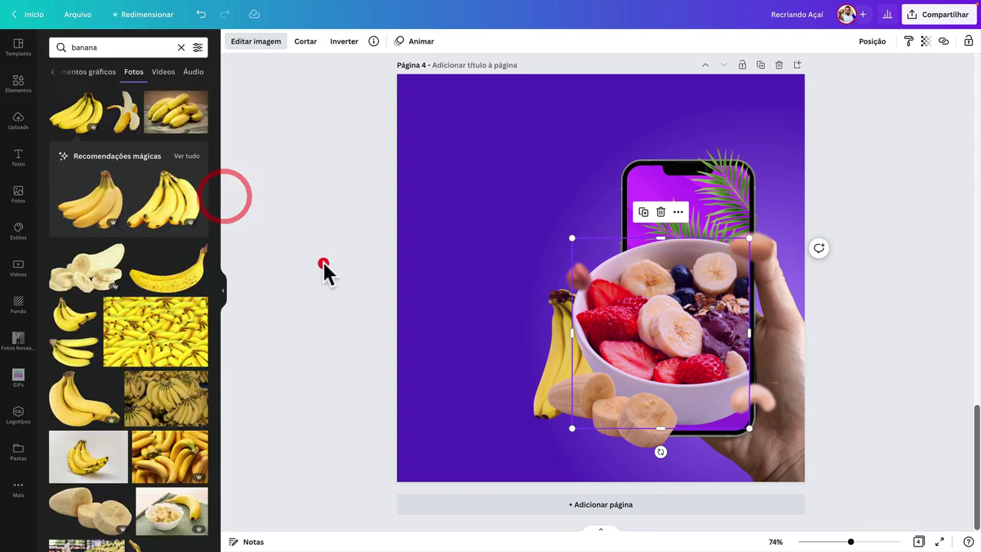
Step: Adjust the hand-holding-phone image with a hue of 81 and a saturation of 38
{"action": "left_click", "coordinate": [322, 261]}
{"action": "left_click", "coordinate": [797, 351]}
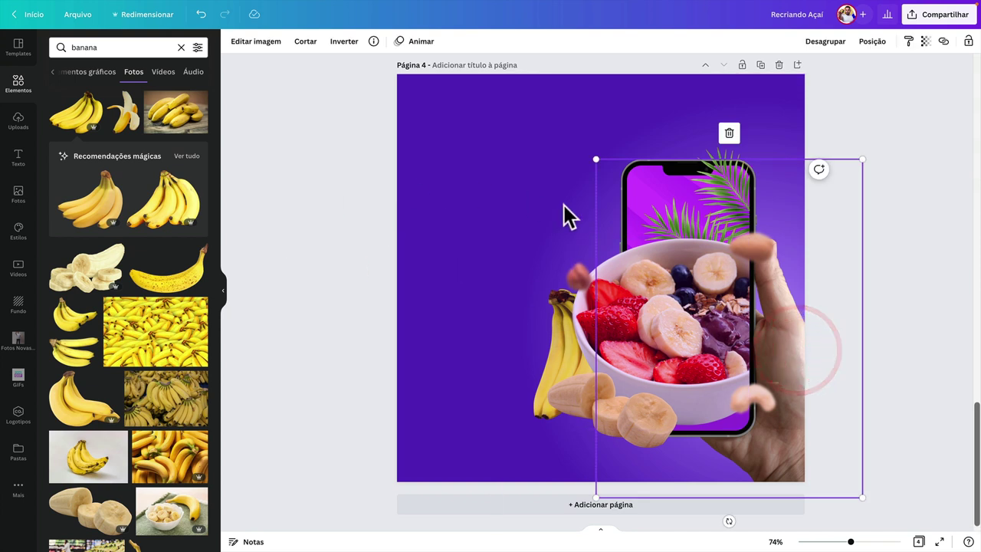
{"action": "left_click", "coordinate": [265, 41]}
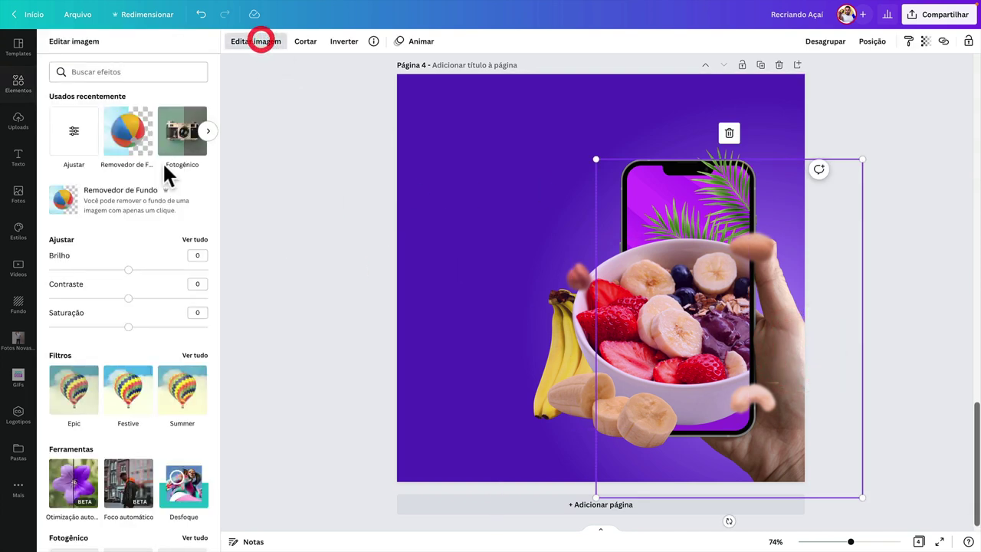
{"action": "left_click", "coordinate": [192, 239]}
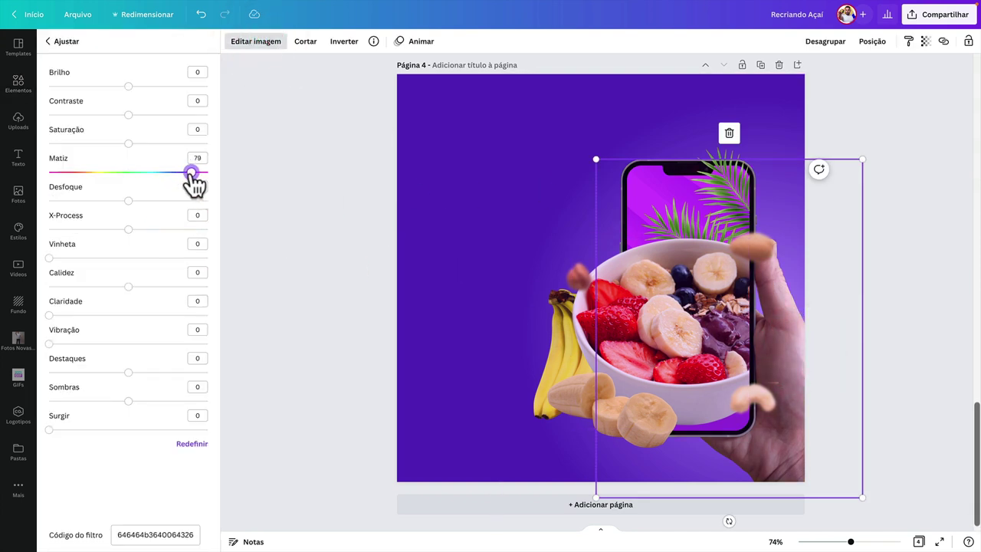
{"action": "left_click", "coordinate": [161, 143]}
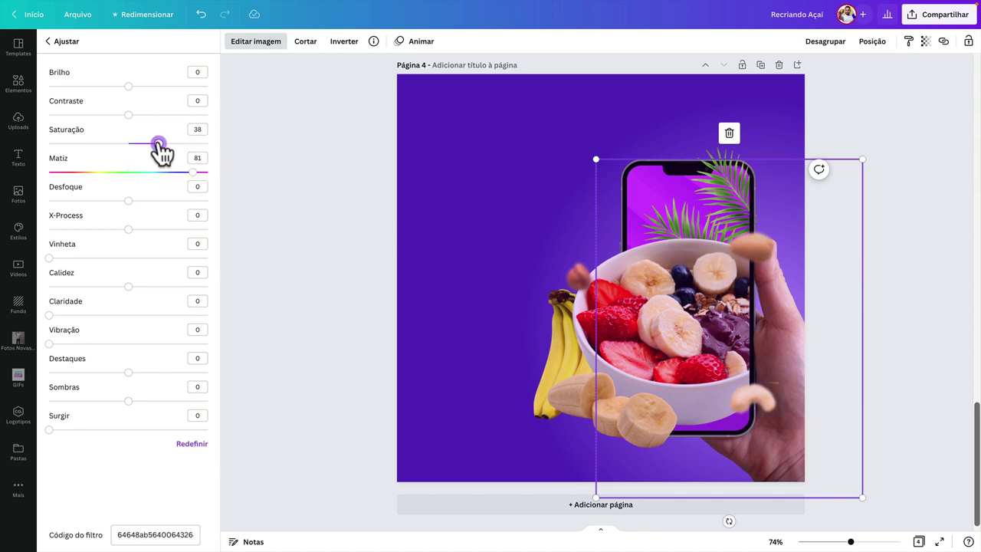
{"action": "left_click", "coordinate": [276, 282]}
Step: Flip the cashew vertically and move it slightly down and left, near the phone's lower corner
{"action": "left_click", "coordinate": [753, 402]}
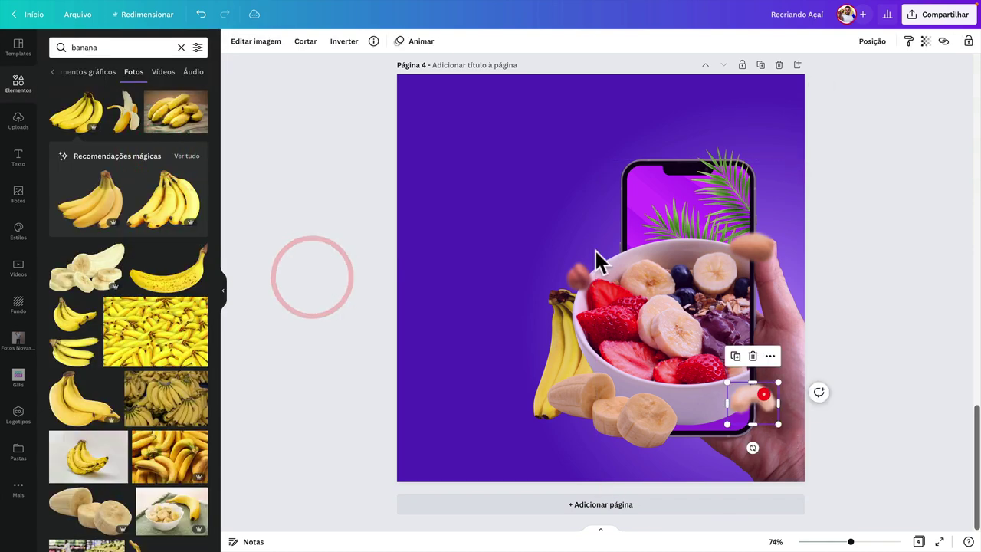
{"action": "left_click", "coordinate": [337, 42]}
{"action": "left_click", "coordinate": [342, 89]}
{"action": "left_click_drag", "start_coordinate": [749, 423], "coordinate": [747, 428]}
{"action": "left_click", "coordinate": [860, 394]}
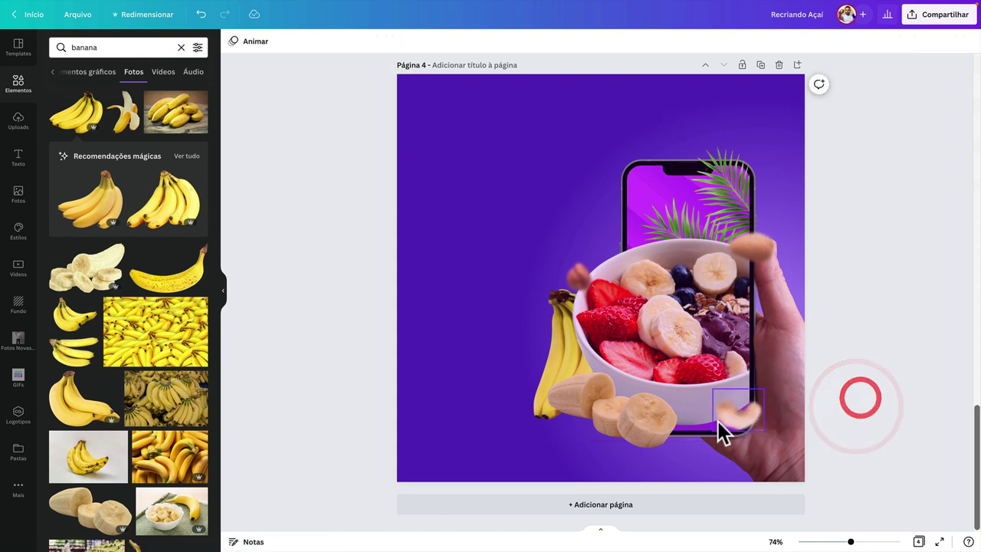
Step: Readjust the cashew's crop to keep out the stray fragment, and place the nut over the palm beside the phone's lower corner
{"action": "left_click", "coordinate": [743, 421]}
{"action": "scroll", "coordinate": [782, 441], "scroll_direction": "up", "scroll_amount": 5}
{"action": "scroll", "coordinate": [788, 427], "scroll_direction": "right", "scroll_amount": 2}
{"action": "left_click_drag", "start_coordinate": [806, 432], "coordinate": [843, 508]}
{"action": "scroll", "coordinate": [844, 508], "scroll_direction": "down", "scroll_amount": 4}
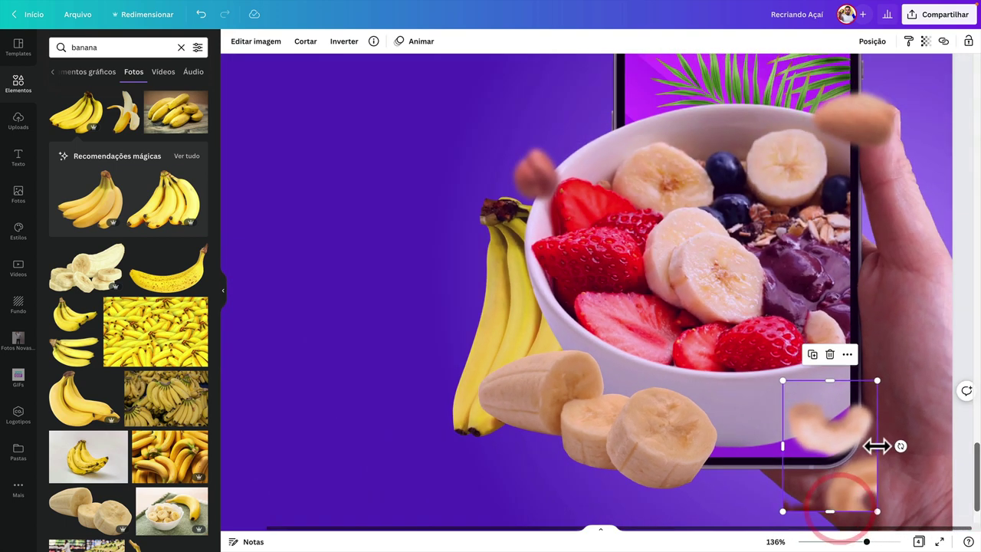
{"action": "mouse_move", "coordinate": [876, 445]}
{"action": "left_mouse_down"}
{"action": "mouse_move", "coordinate": [970, 452]}
{"action": "mouse_move", "coordinate": [894, 451]}
{"action": "left_mouse_up"}
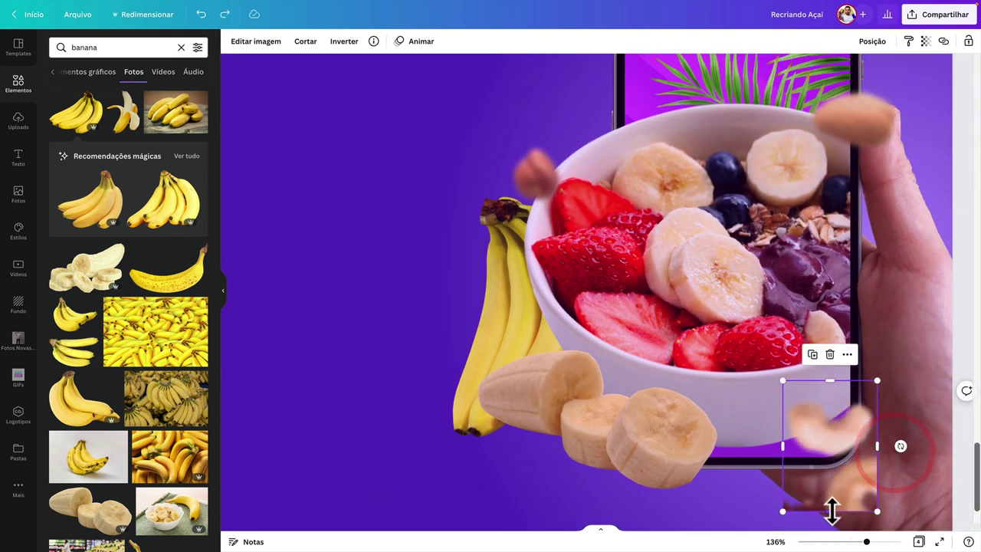
{"action": "left_click_drag", "start_coordinate": [831, 510], "coordinate": [865, 453]}
{"action": "key", "text": "ctrl+alt+0"}
{"action": "mouse_move", "coordinate": [758, 450]}
{"action": "left_mouse_down"}
{"action": "mouse_move", "coordinate": [745, 437]}
{"action": "mouse_move", "coordinate": [764, 432]}
{"action": "mouse_move", "coordinate": [751, 453]}
{"action": "left_mouse_up"}
{"action": "left_click", "coordinate": [852, 452]}
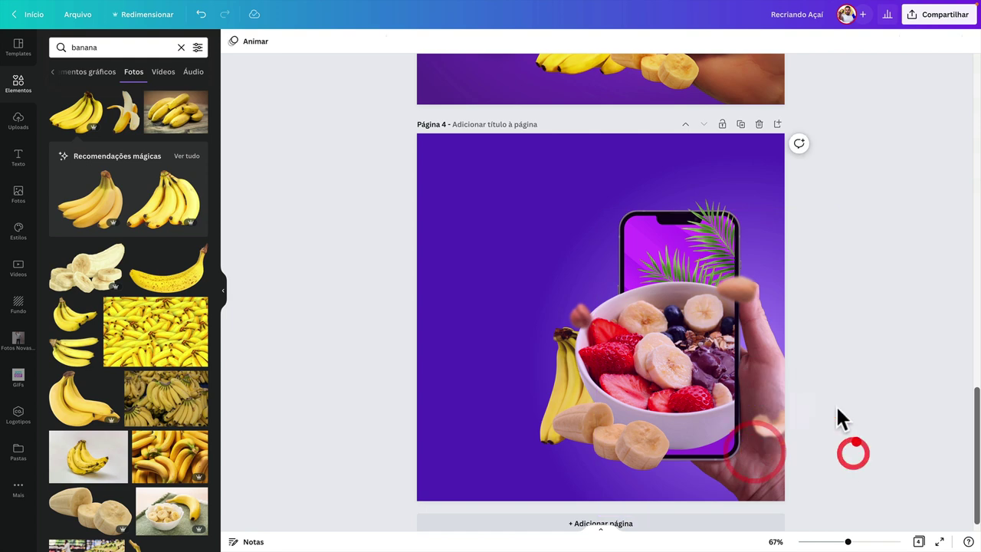
Step: Compare the new composition on page 4 with the original and finished açaí posts on pages 1 to 3
{"action": "scroll", "coordinate": [808, 376], "scroll_direction": "down", "scroll_amount": 1}
{"action": "scroll", "coordinate": [808, 384], "scroll_direction": "up", "scroll_amount": 2}
{"action": "scroll", "coordinate": [711, 377], "scroll_direction": "down", "scroll_amount": 2}
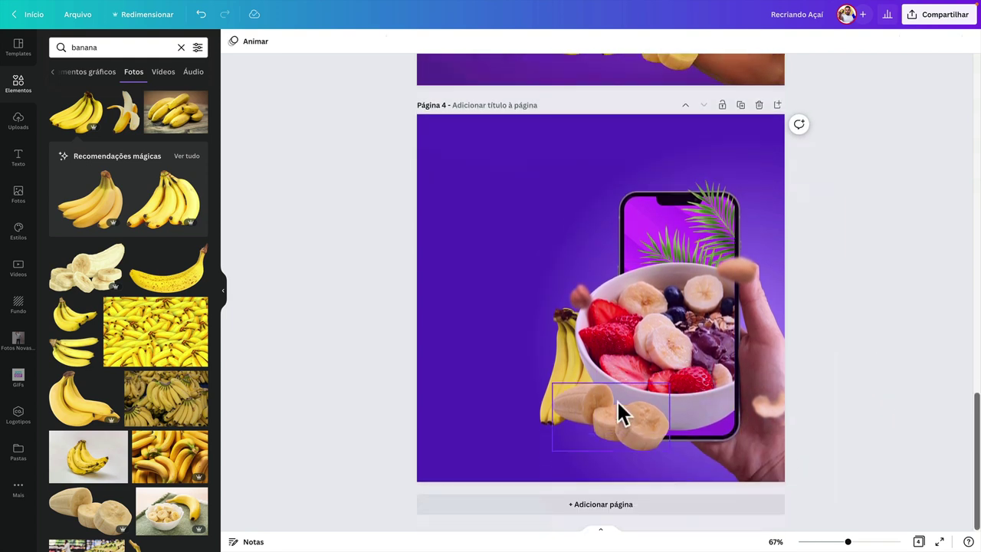
{"action": "scroll", "coordinate": [651, 345], "scroll_direction": "up", "scroll_amount": 3}
{"action": "scroll", "coordinate": [693, 290], "scroll_direction": "down", "scroll_amount": 3}
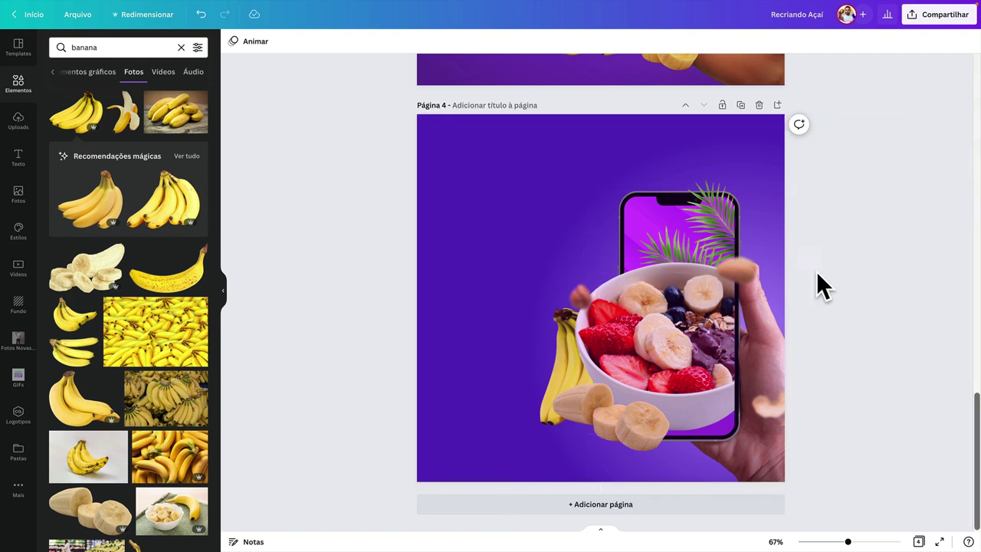
{"action": "scroll", "coordinate": [412, 207], "scroll_direction": "up", "scroll_amount": 5}
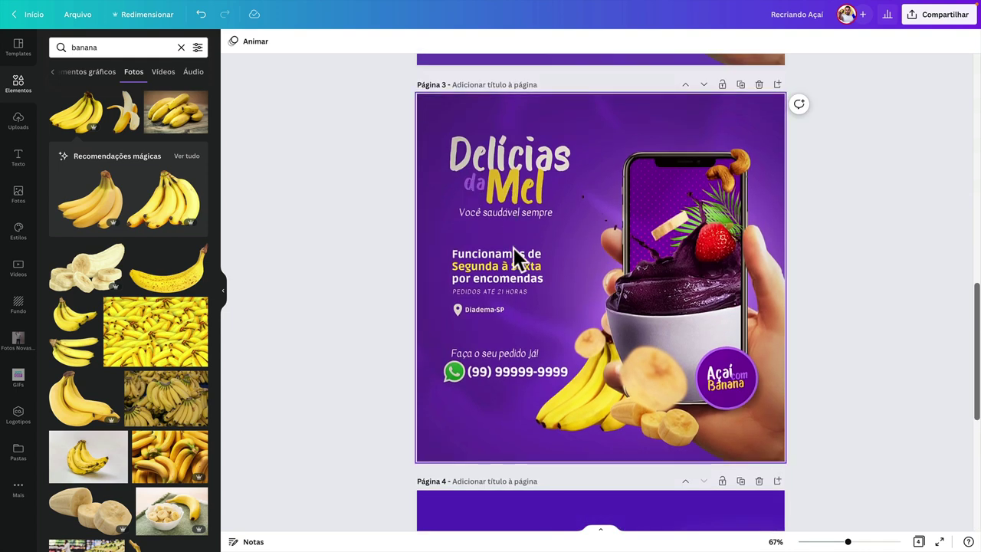
{"action": "scroll", "coordinate": [514, 248], "scroll_direction": "up", "scroll_amount": 10}
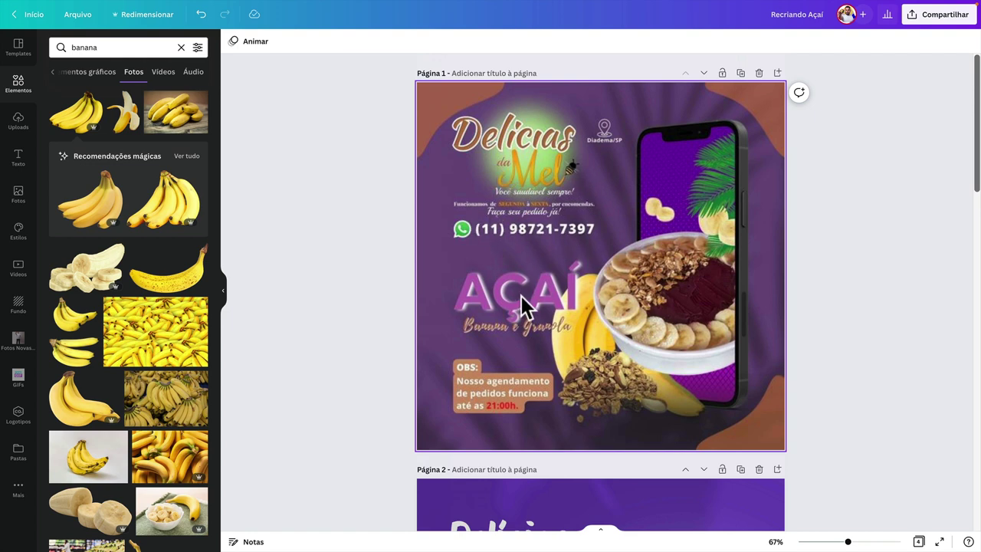
{"action": "scroll", "coordinate": [520, 289], "scroll_direction": "down", "scroll_amount": 1}
{"action": "scroll", "coordinate": [519, 289], "scroll_direction": "up", "scroll_amount": 1}
{"action": "scroll", "coordinate": [491, 283], "scroll_direction": "down", "scroll_amount": 4}
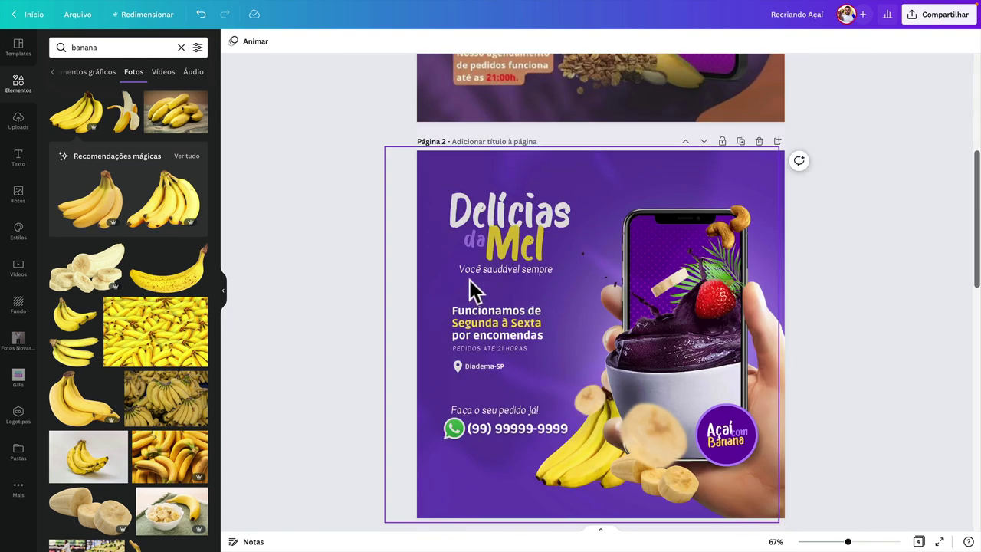
{"action": "scroll", "coordinate": [496, 195], "scroll_direction": "down", "scroll_amount": 4}
{"action": "scroll", "coordinate": [495, 267], "scroll_direction": "up", "scroll_amount": 3}
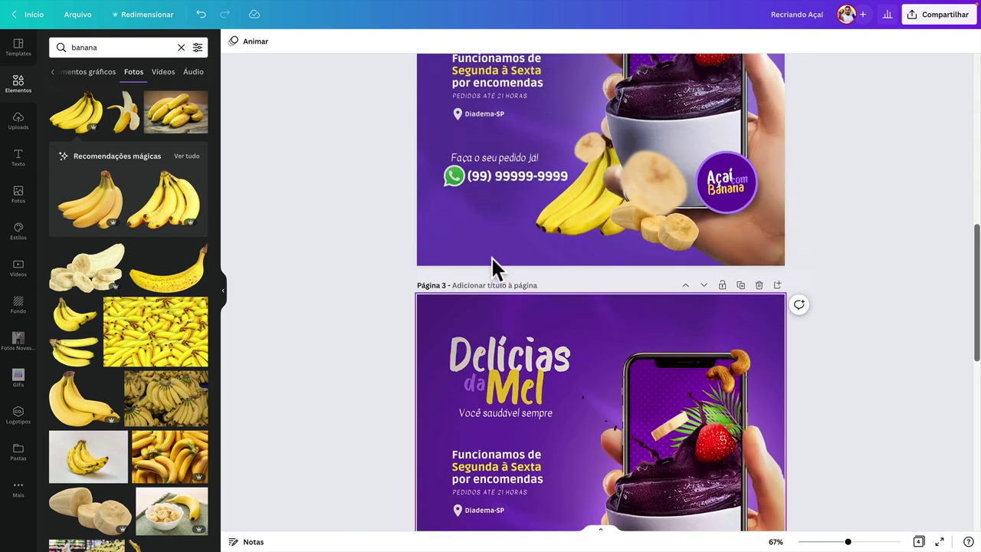
{"action": "scroll", "coordinate": [479, 175], "scroll_direction": "up", "scroll_amount": 1}
Step: Narrow the darkening overlay on page 2 to about 344 px wide, keeping it over the phone side of the post
{"action": "left_click", "coordinate": [591, 177]}
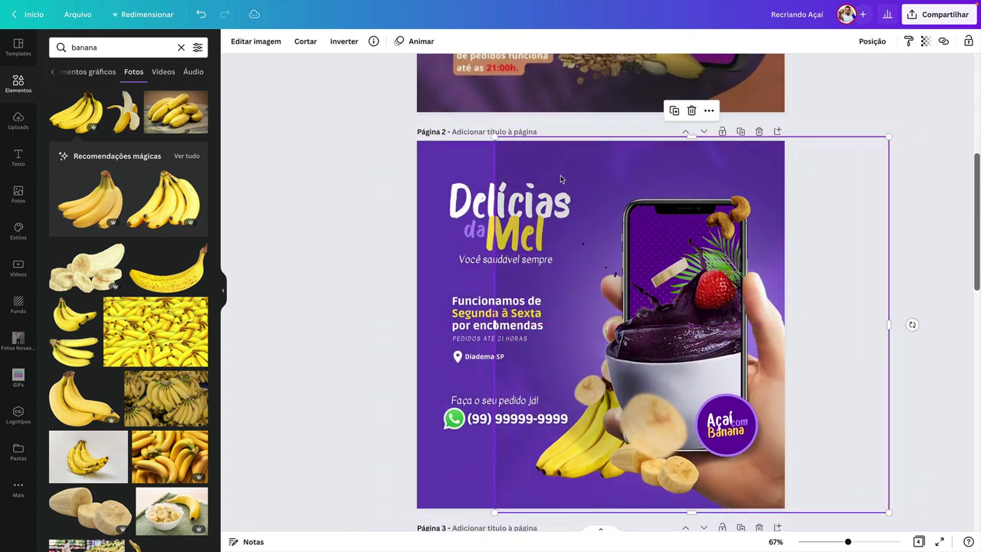
{"action": "left_click", "coordinate": [423, 325]}
{"action": "left_click_drag", "start_coordinate": [387, 329], "coordinate": [664, 302]}
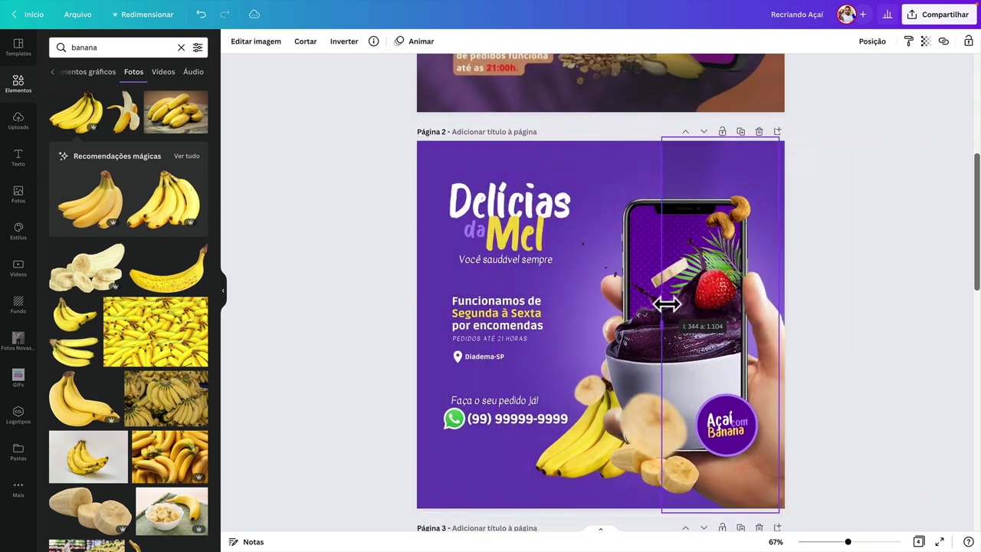
Step: Examine the separate text boxes of the title, slogan and opening-hours message on page 2
{"action": "left_click", "coordinate": [474, 213]}
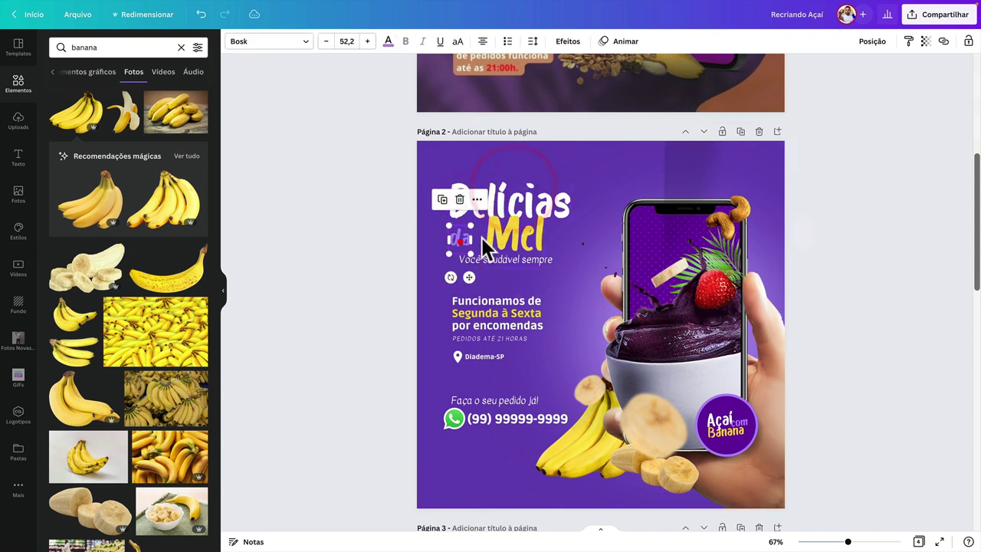
{"action": "left_click", "coordinate": [469, 255]}
{"action": "left_click", "coordinate": [463, 234]}
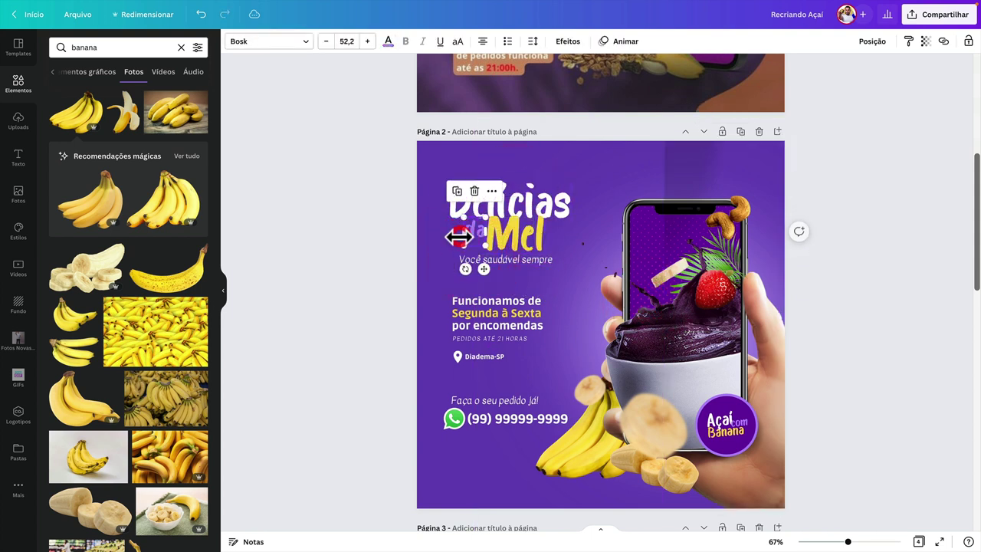
{"action": "left_click", "coordinate": [477, 310]}
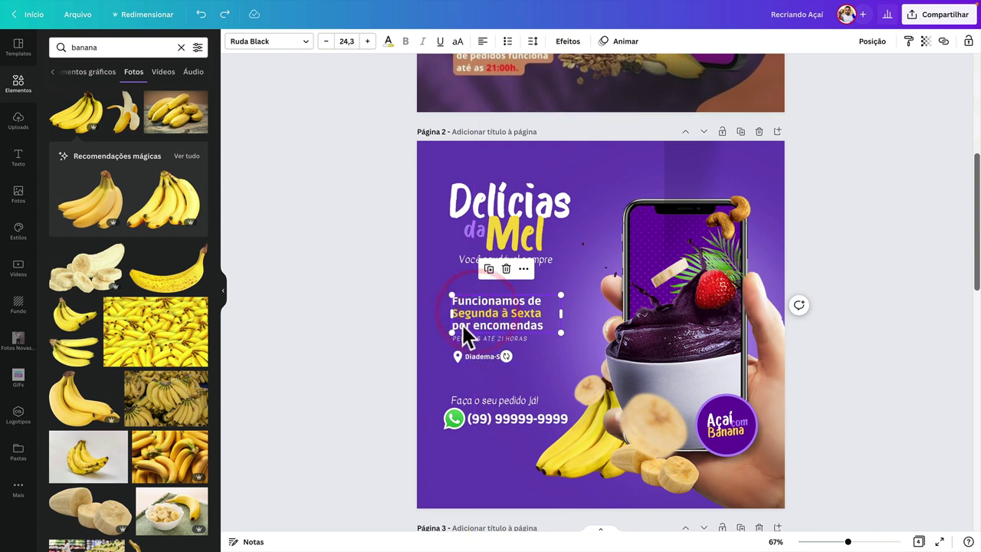
{"action": "left_click", "coordinate": [379, 342]}
{"action": "left_click", "coordinate": [458, 217]}
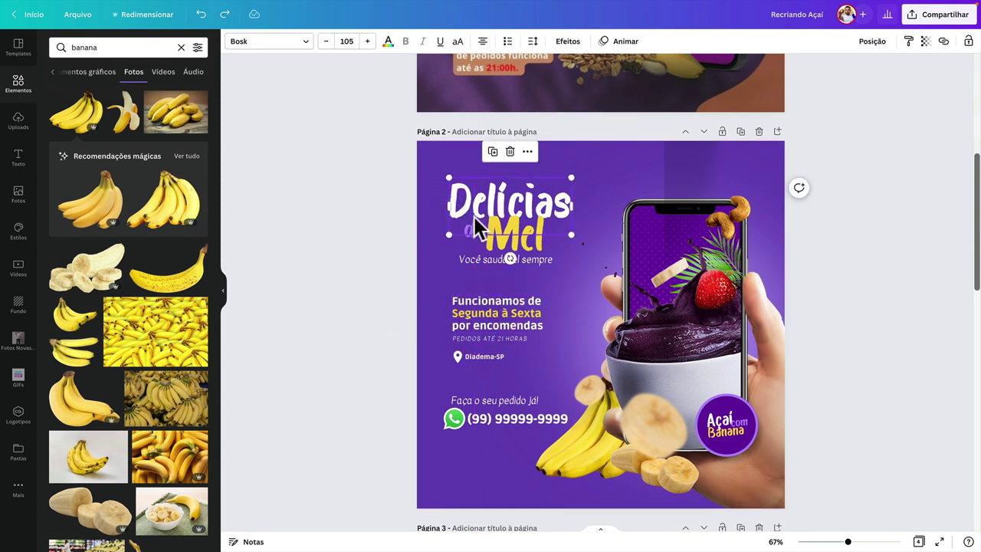
{"action": "left_click", "coordinate": [460, 257]}
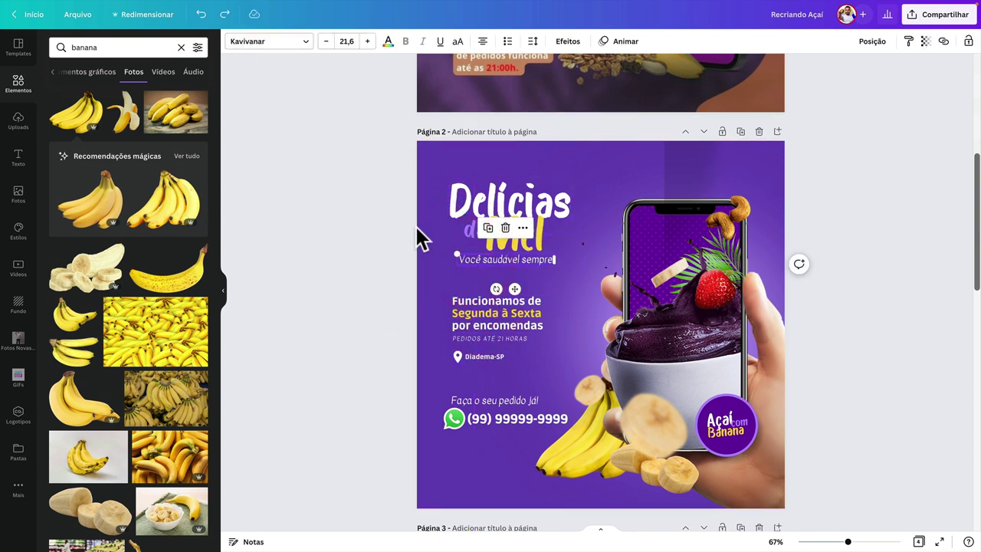
{"action": "scroll", "coordinate": [420, 240], "scroll_direction": "down", "scroll_amount": 10}
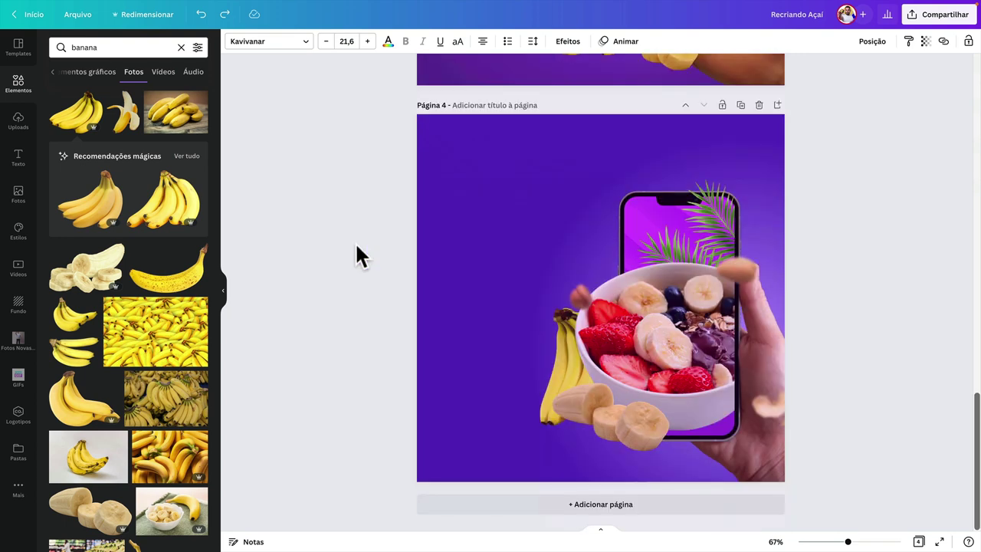
{"action": "left_click", "coordinate": [357, 246]}
{"action": "left_click", "coordinate": [396, 243]}
{"action": "key", "text": "t"}
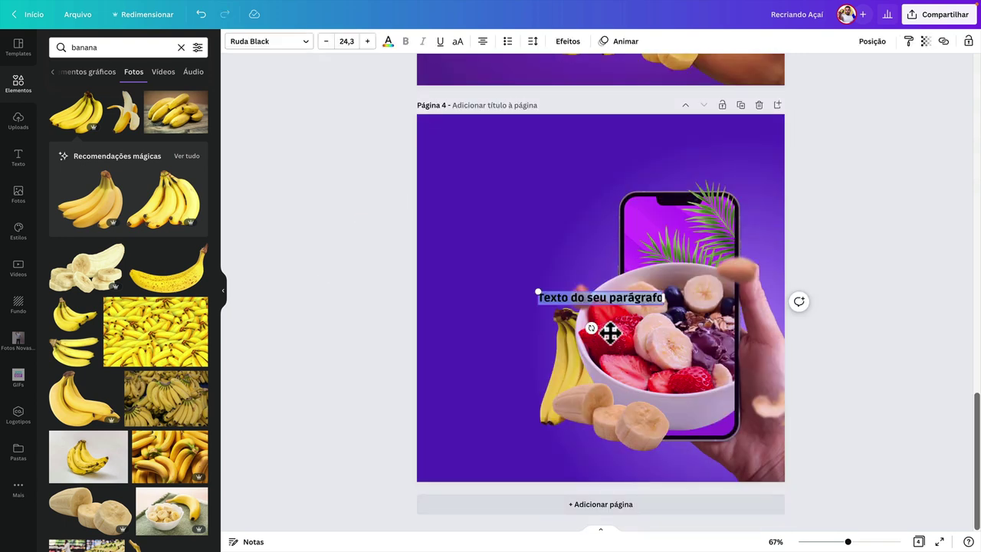
{"action": "left_click_drag", "start_coordinate": [609, 331], "coordinate": [517, 197]}
Step: Copy all the texts with the location and WhatsApp icons from page 2 and paste them onto page 4
{"action": "scroll", "coordinate": [516, 200], "scroll_direction": "up", "scroll_amount": 4}
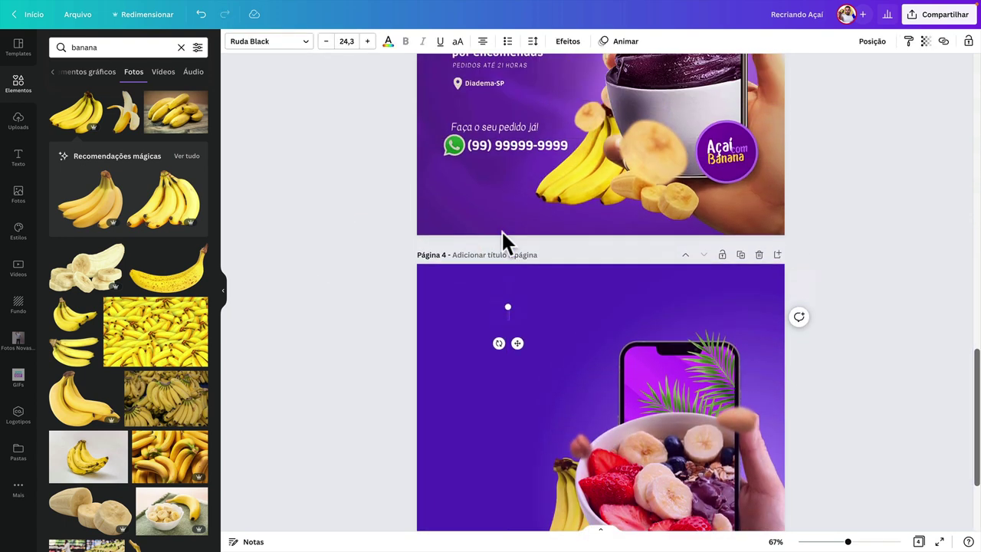
{"action": "scroll", "coordinate": [504, 241], "scroll_direction": "up", "scroll_amount": 8}
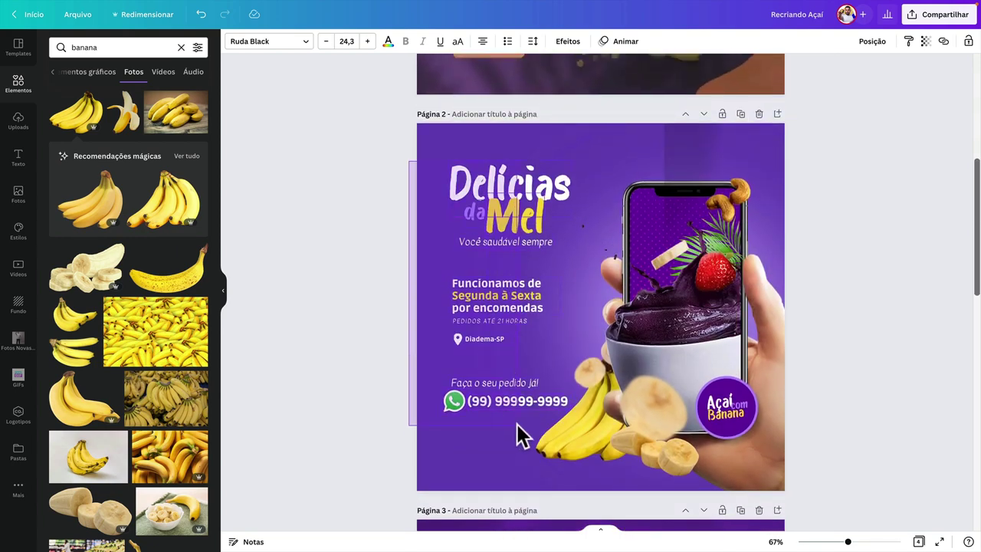
{"action": "left_click_drag", "start_coordinate": [517, 426], "coordinate": [505, 431]}
{"action": "key", "text": "ctrl+c"}
{"action": "scroll", "coordinate": [495, 401], "scroll_direction": "down", "scroll_amount": 10}
{"action": "left_click", "coordinate": [476, 374]}
{"action": "key", "text": "ctrl+v"}
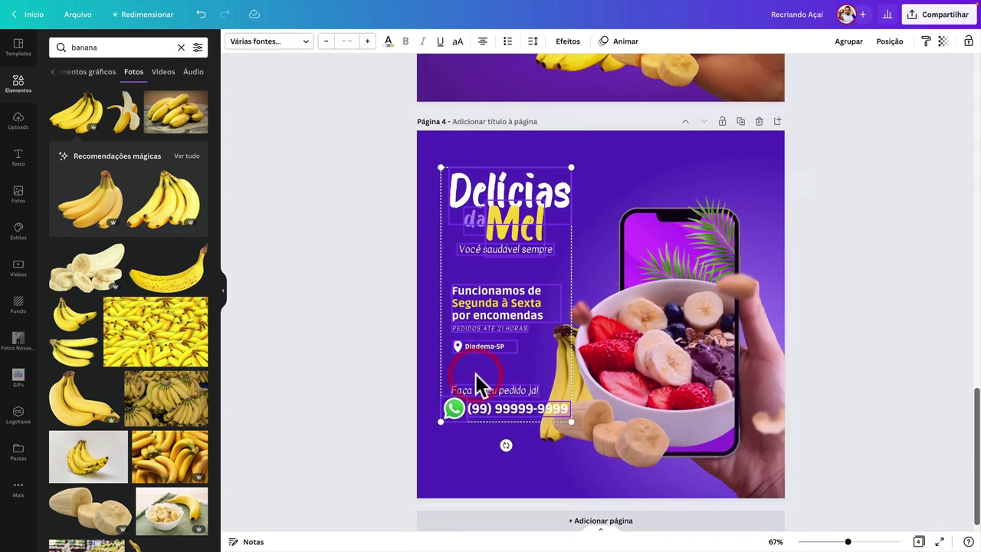
{"action": "left_click", "coordinate": [373, 335]}
Step: Try moving the word "da" away from "Mel" in the page 4 title
{"action": "left_click", "coordinate": [475, 160]}
{"action": "scroll", "coordinate": [475, 161], "scroll_direction": "up", "scroll_amount": 5}
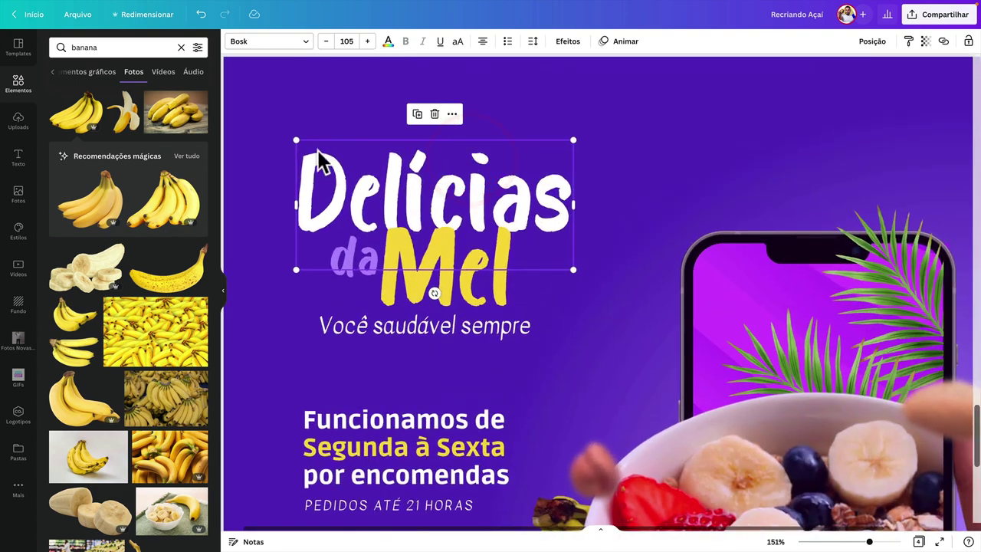
{"action": "scroll", "coordinate": [361, 193], "scroll_direction": "down", "scroll_amount": 3}
{"action": "left_click", "coordinate": [334, 252]}
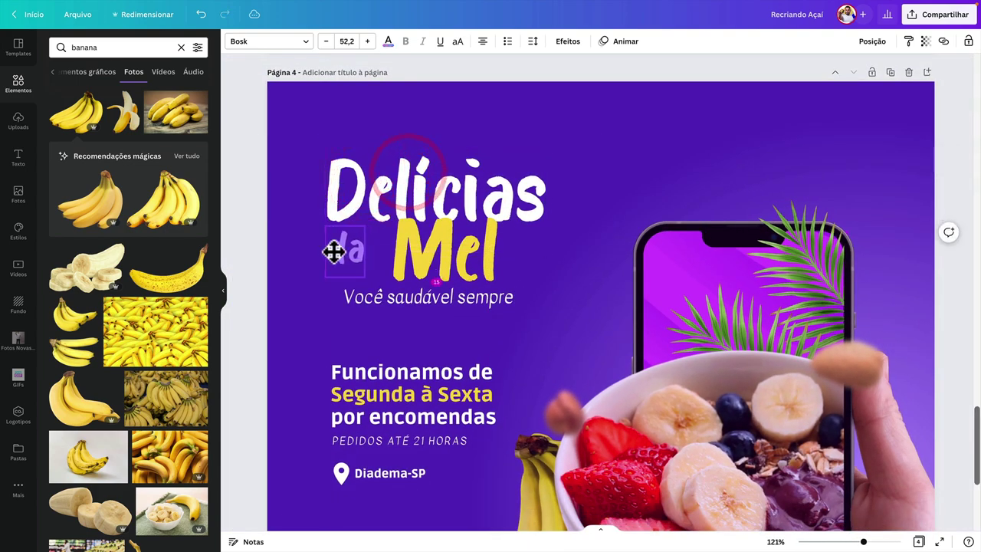
{"action": "left_click_drag", "start_coordinate": [334, 251], "coordinate": [359, 244]}
Step: Examine how "Delícias", "da" and "Mel" are arranged as separate text boxes in the page 4 title
{"action": "left_click", "coordinate": [351, 191]}
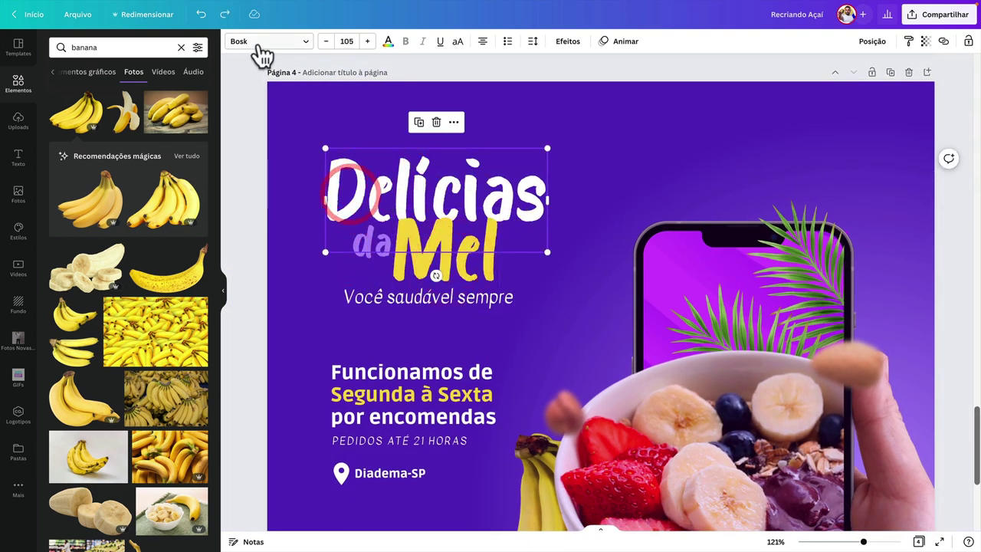
{"action": "left_click", "coordinate": [368, 257]}
{"action": "key", "text": "Escape"}
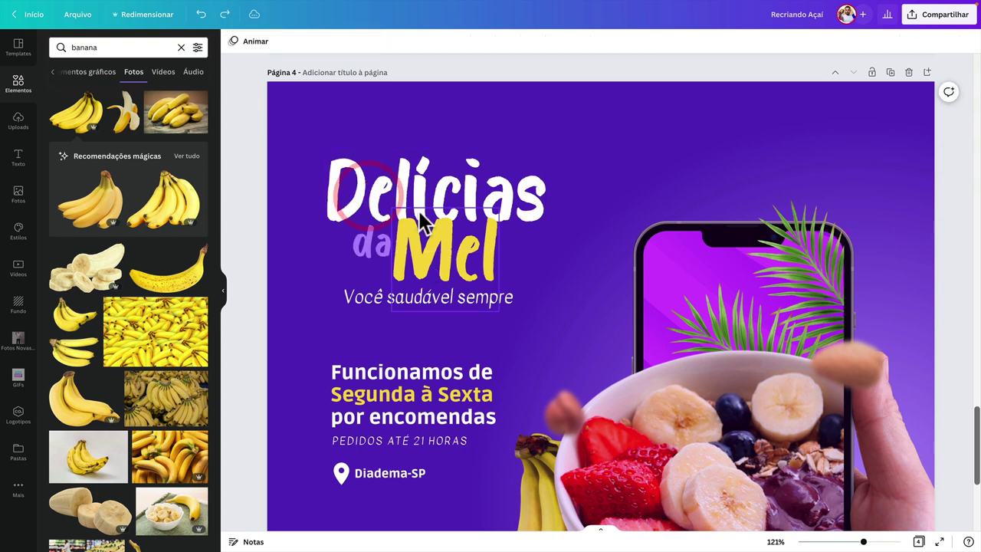
{"action": "left_click", "coordinate": [420, 220]}
{"action": "left_click", "coordinate": [385, 249]}
{"action": "left_click", "coordinate": [430, 256]}
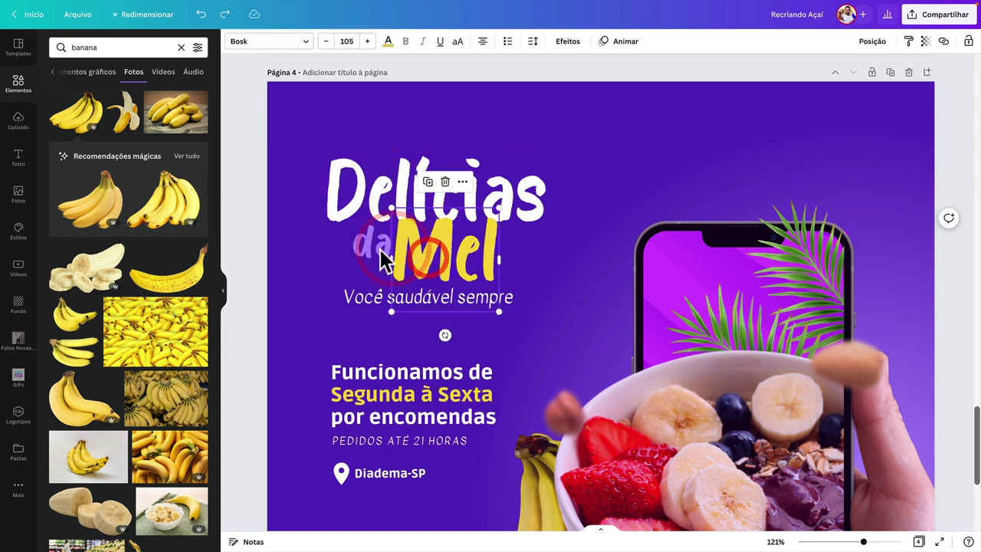
{"action": "left_click", "coordinate": [377, 245]}
{"action": "left_click", "coordinate": [439, 206]}
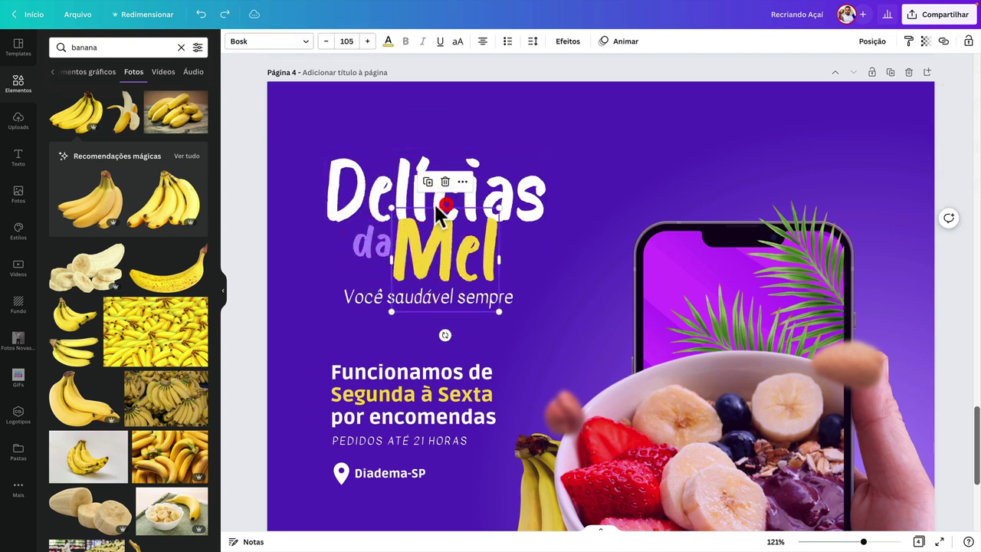
{"action": "left_click", "coordinate": [433, 196]}
{"action": "left_click", "coordinate": [368, 248]}
{"action": "left_click", "coordinate": [408, 269]}
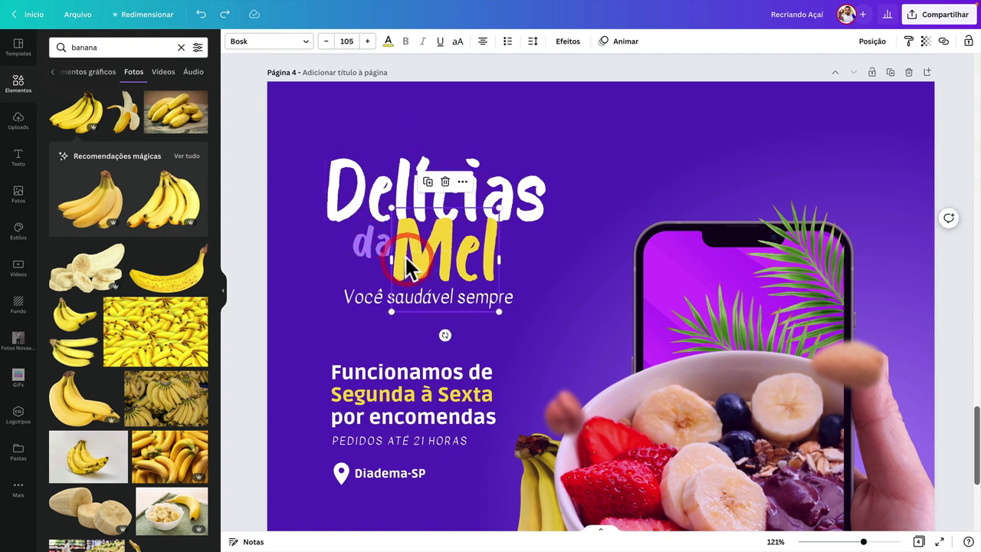
{"action": "scroll", "coordinate": [406, 269], "scroll_direction": "down", "scroll_amount": 4}
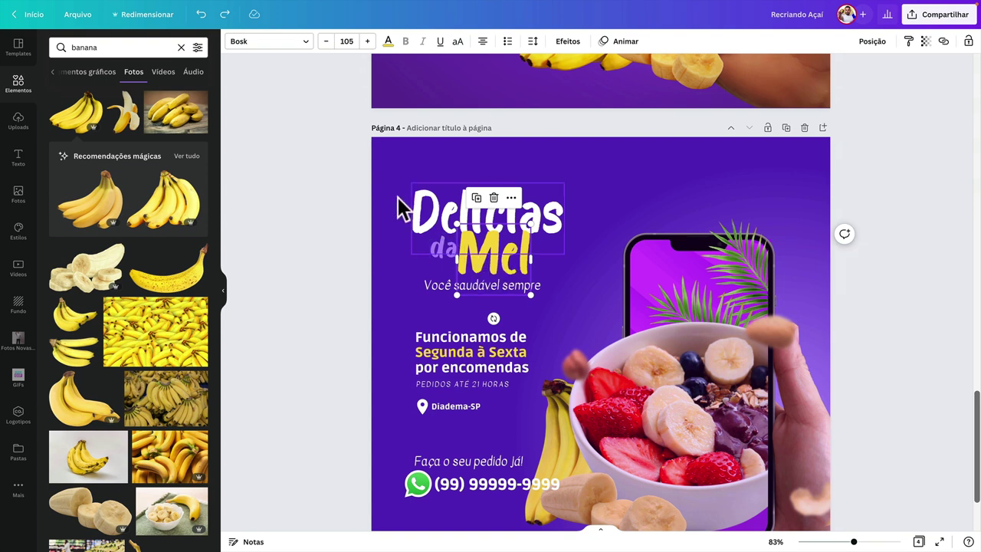
{"action": "left_click", "coordinate": [358, 246]}
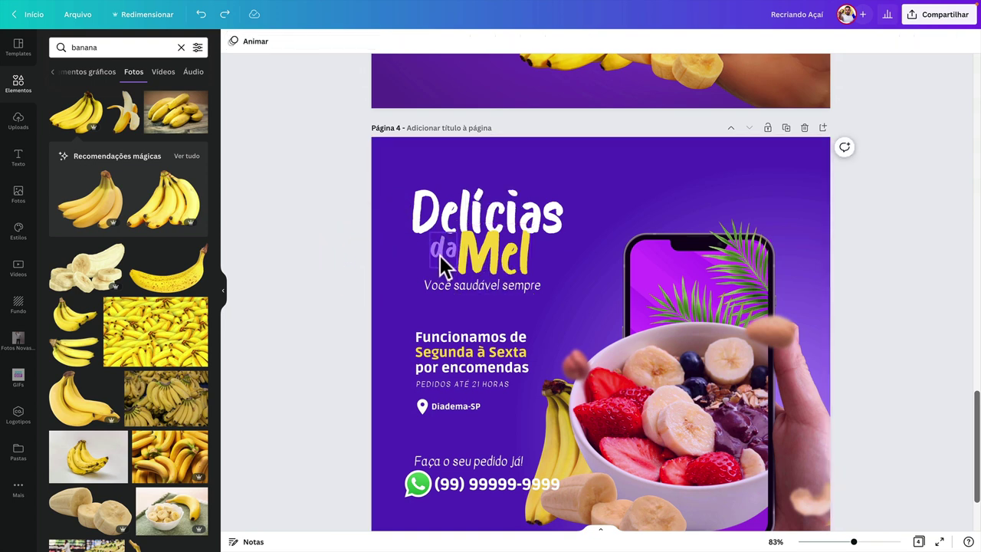